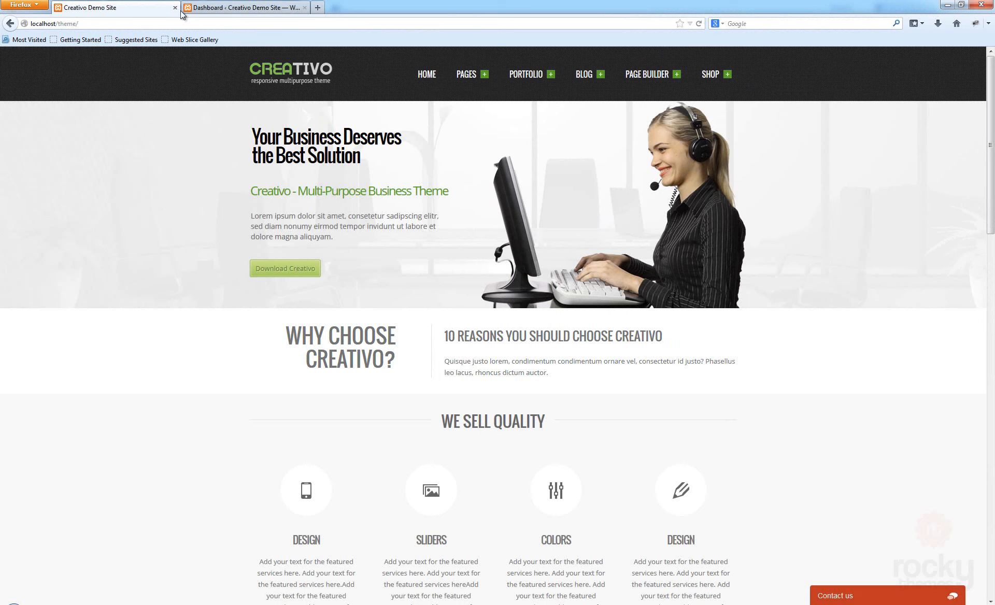
- Switch to the WordPress admin dashboard and create a new LayerSlider slider named "My Second Slider"
click(254, 10)
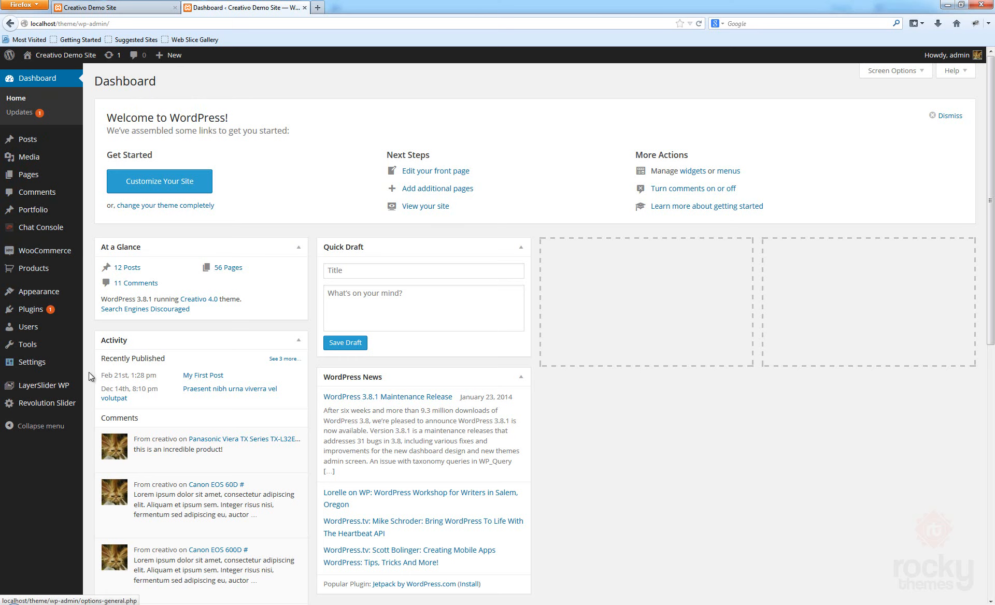
mouse_move(34, 392)
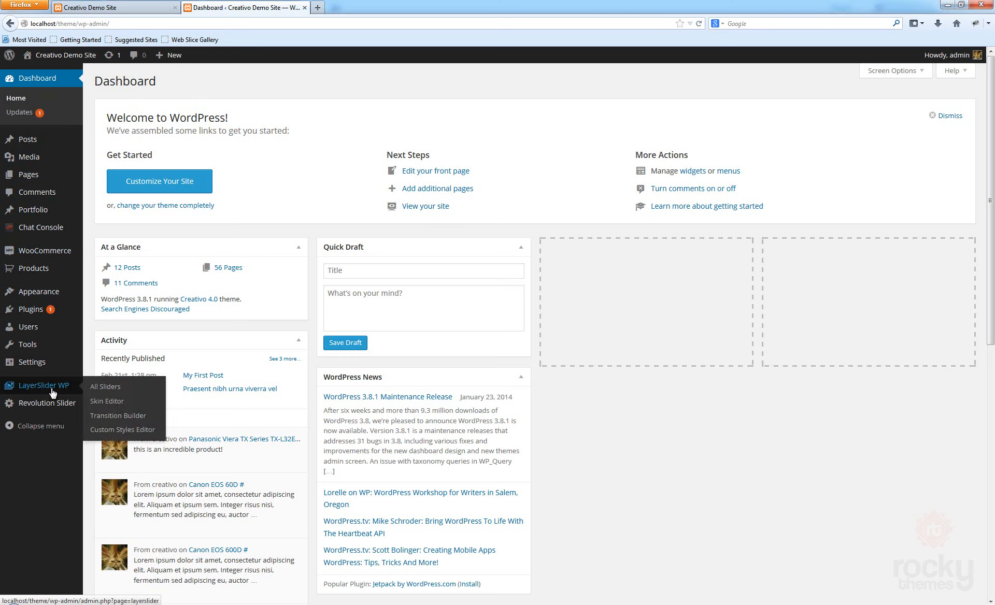
click(122, 384)
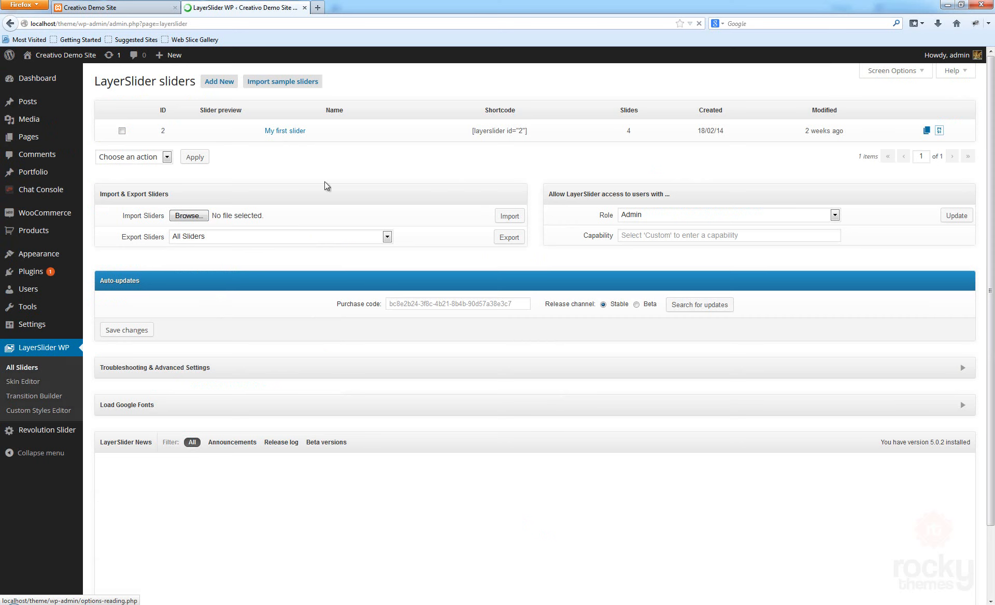
click(229, 85)
click(177, 119)
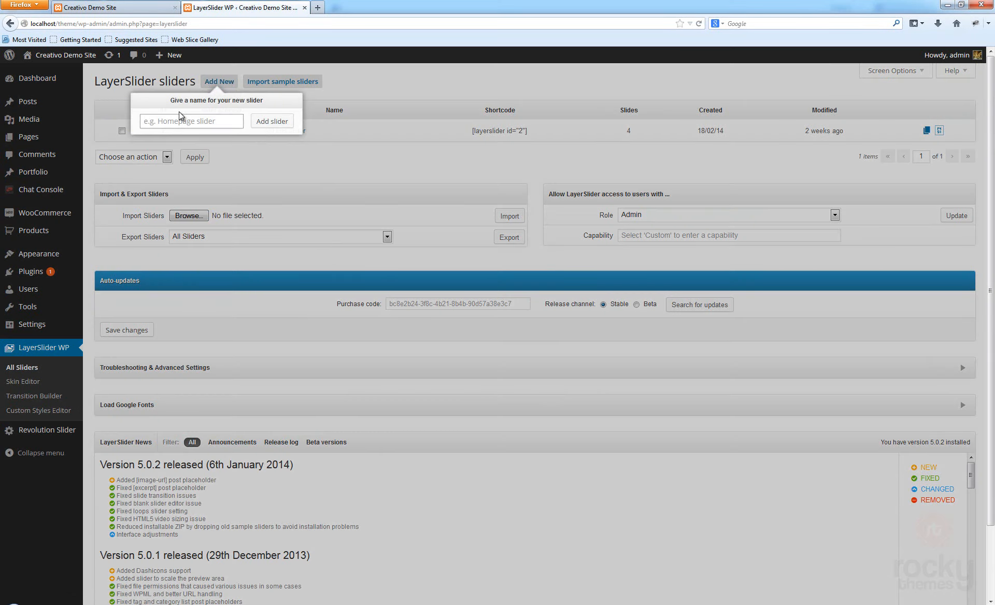
text(My Second Slider)
click(272, 121)
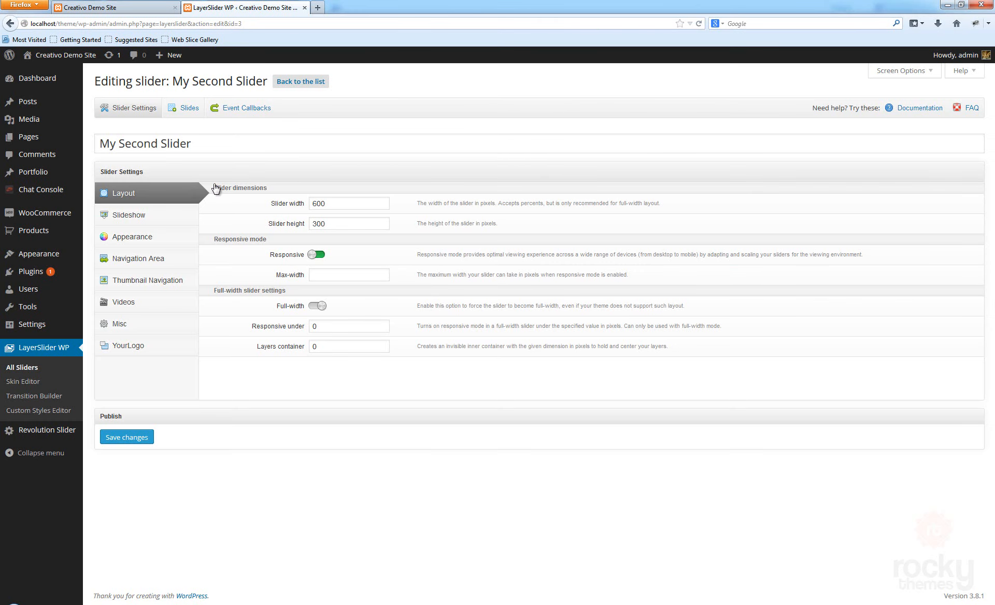
- Set the slider's width to 100% and its height to 400 pixels
drag(330, 205, 225, 200)
text(100%)
key(Tab)
text(400)
key(Tab)
click(334, 275)
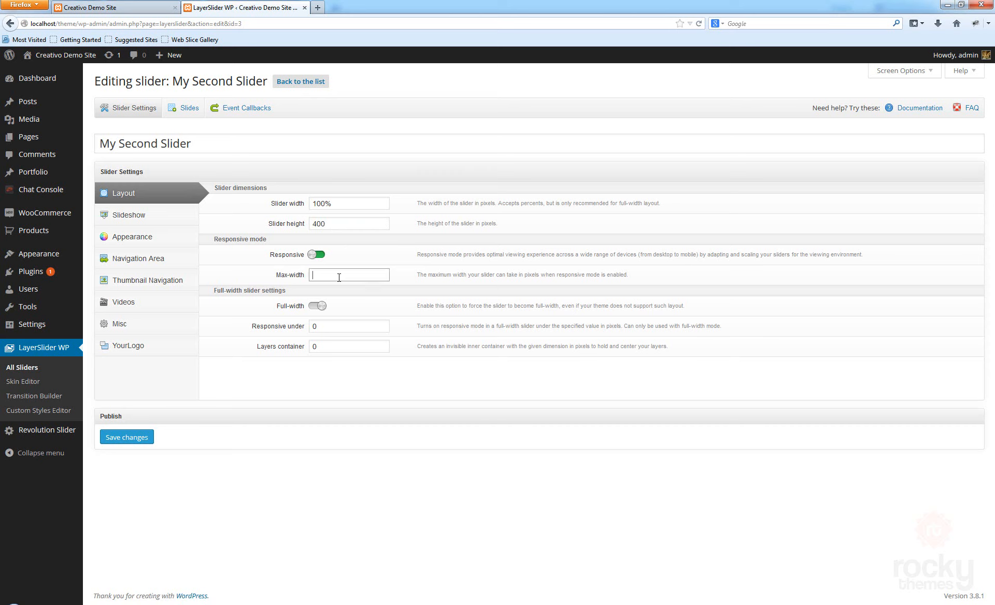
- Enable full-width mode for the slider and set both the responsive-under value and the layers container to 978
click(314, 306)
click(320, 327)
key(BackSpace)
text(978)
key(Tab)
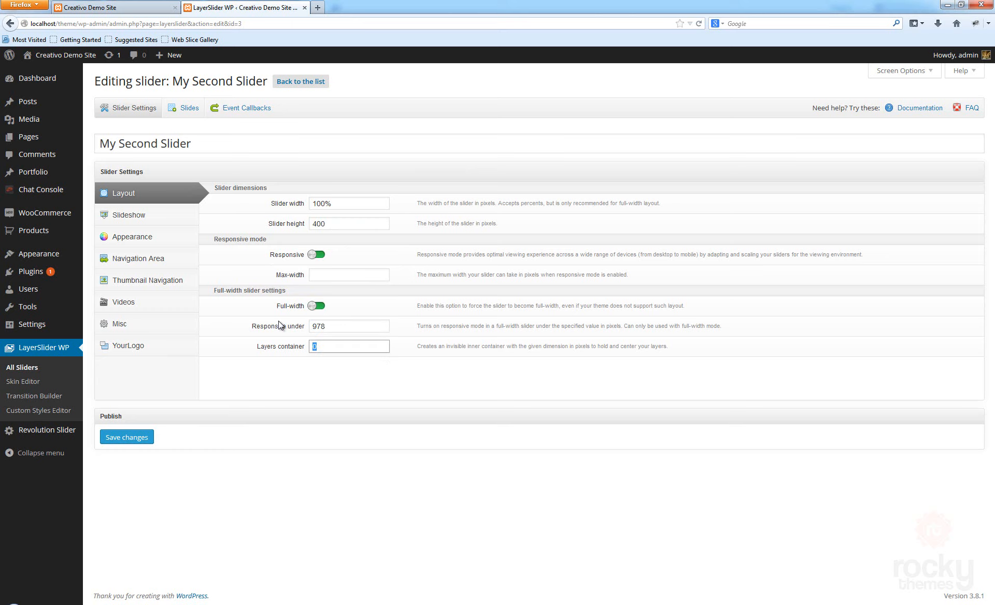
text(978)
click(471, 347)
click(342, 322)
click(395, 325)
mouse_move(443, 326)
mouse_down()
mouse_move(476, 327)
mouse_move(456, 328)
mouse_up()
- Review the slideshow behavior, navigation and looping settings, comparing them with the slider on the demo site's homepage
click(144, 223)
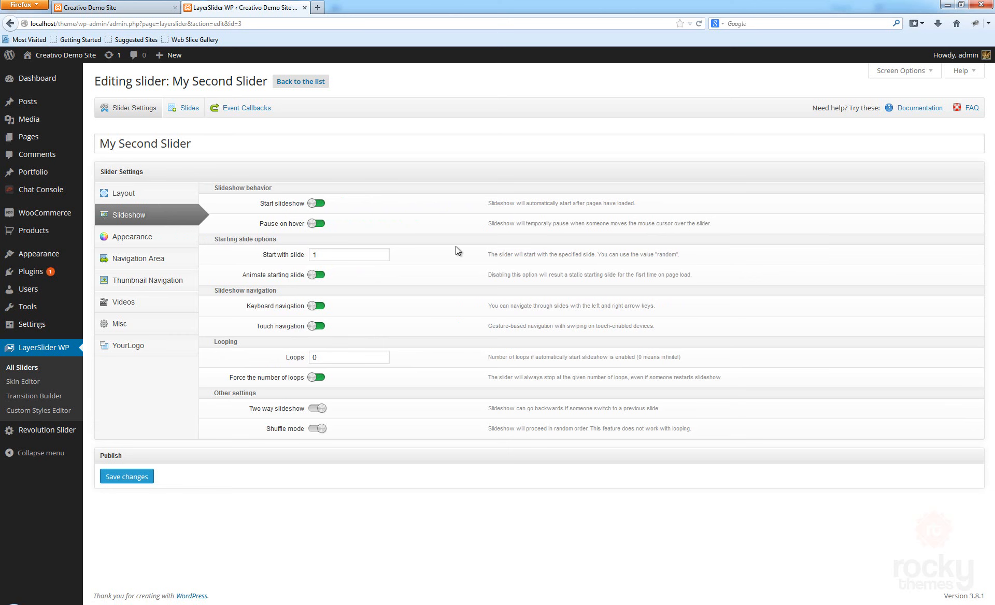
click(134, 8)
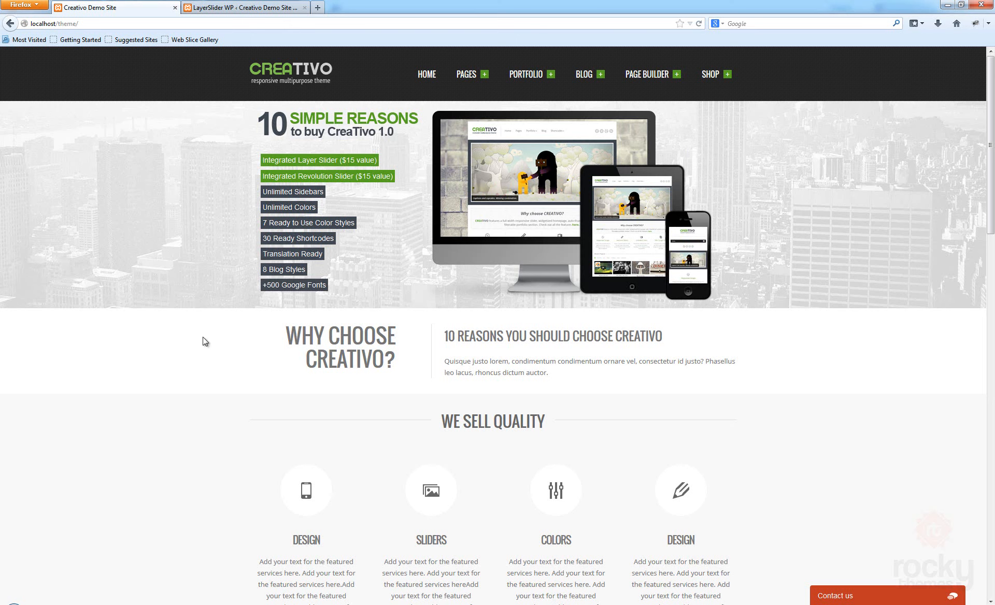
click(244, 7)
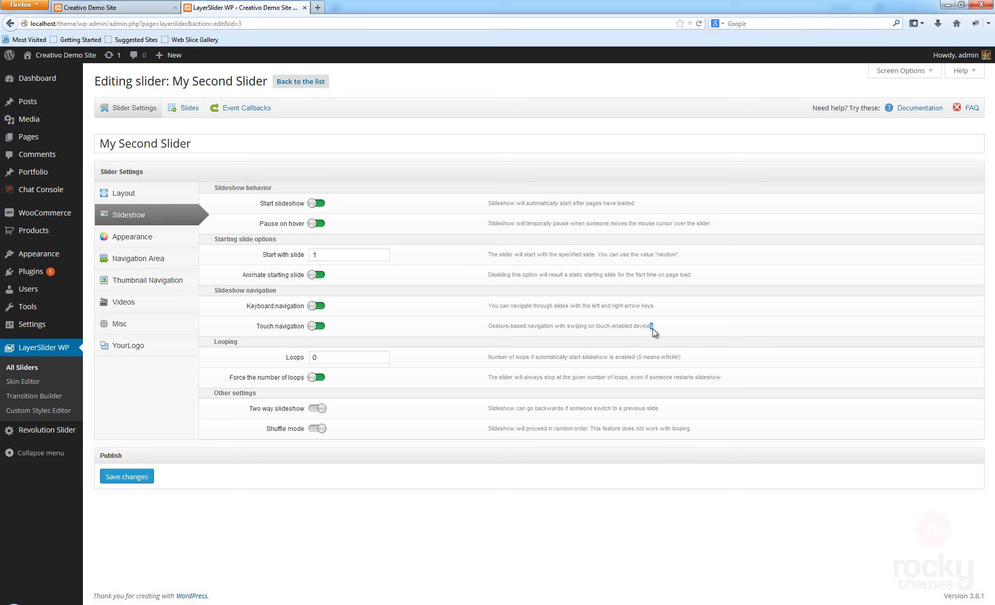
drag(649, 328, 623, 328)
- Set the slider's skin to Full-width in the appearance settings
click(133, 238)
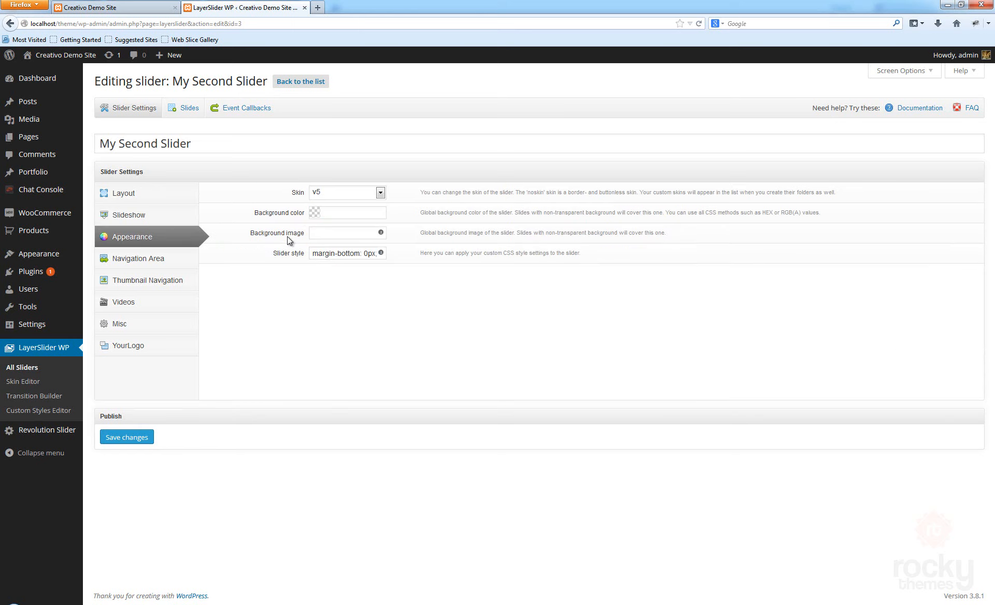
click(334, 197)
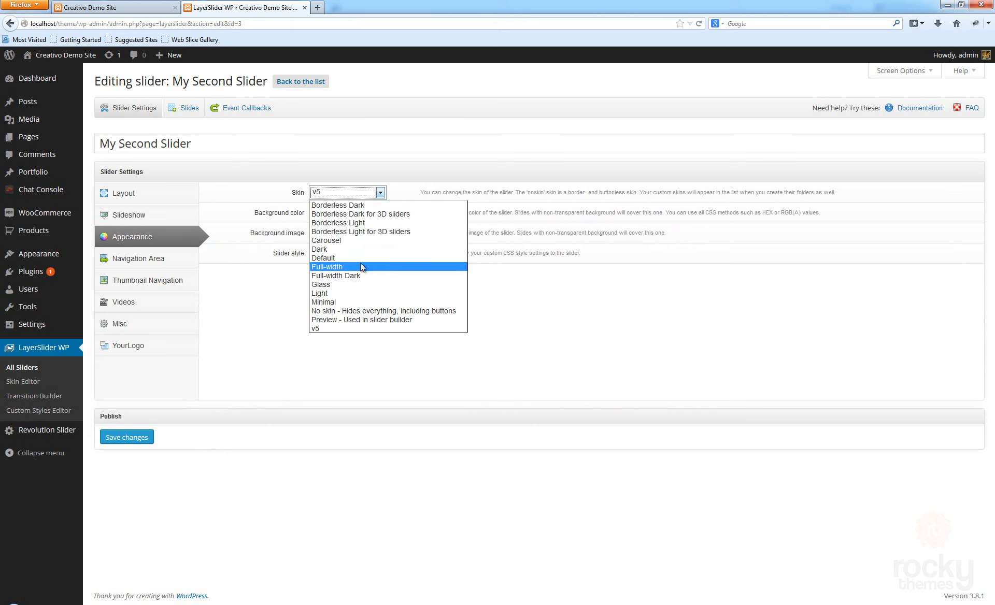
click(330, 267)
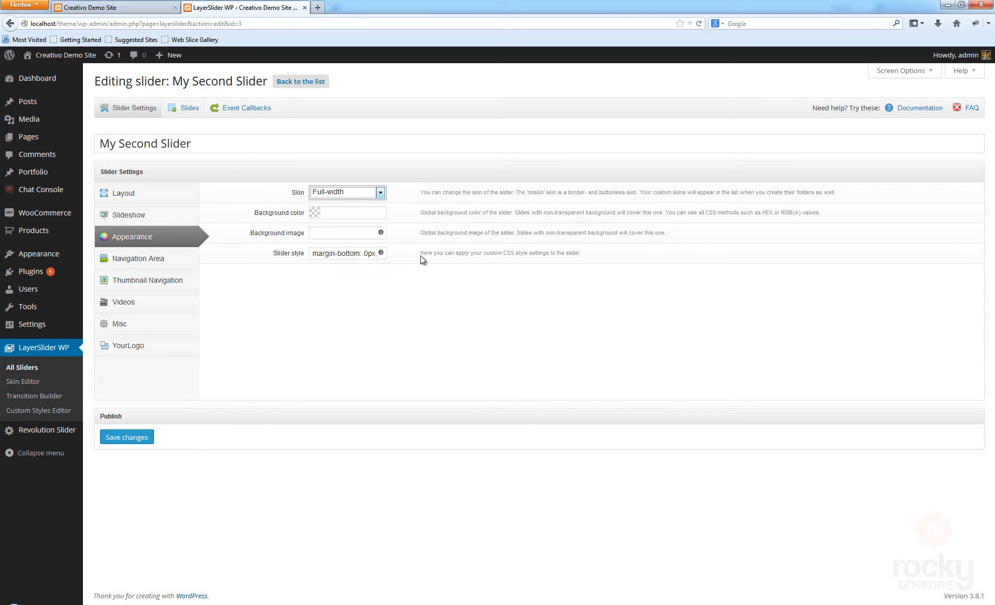
click(392, 318)
- Turn off the Start & Stop and slide navigation buttons, and try the next arrow on the demo homepage's slider
click(136, 258)
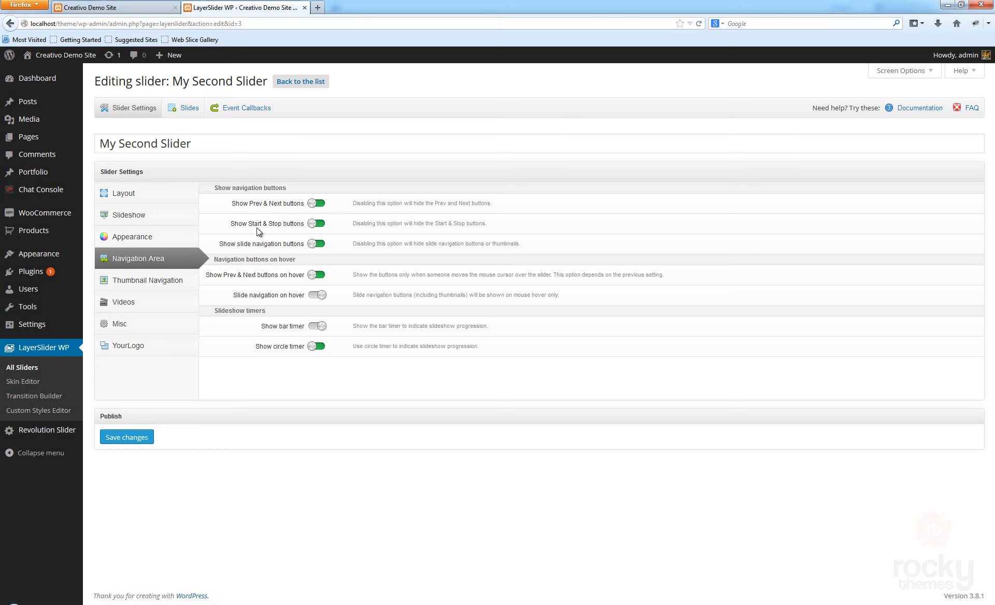
click(317, 223)
click(113, 8)
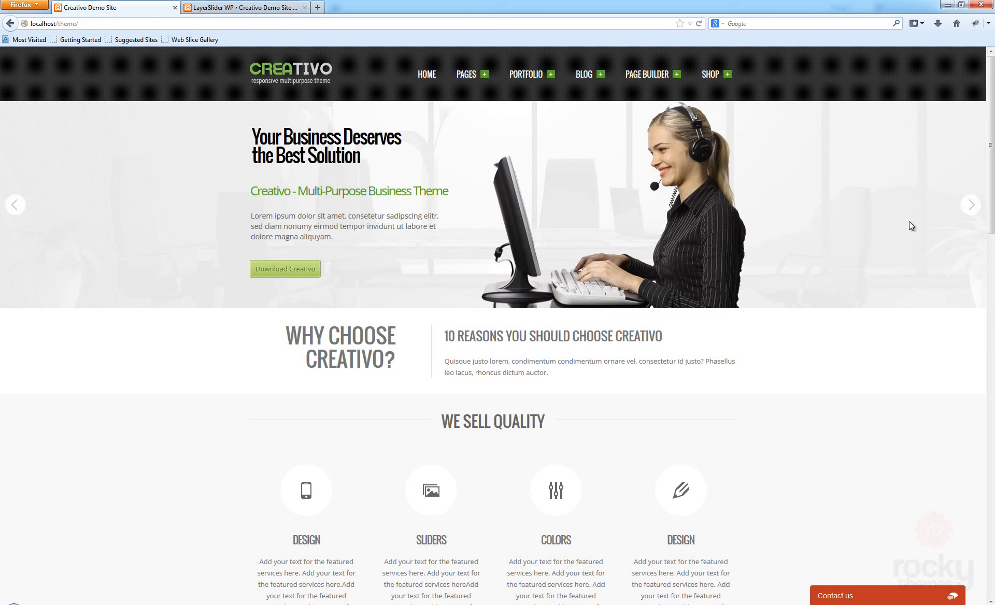
click(969, 207)
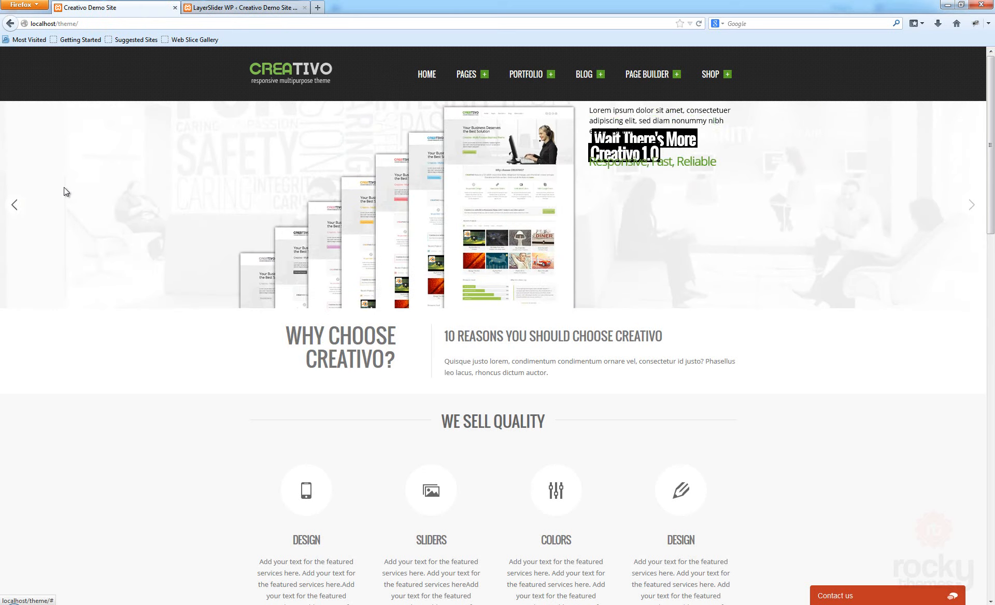
click(233, 8)
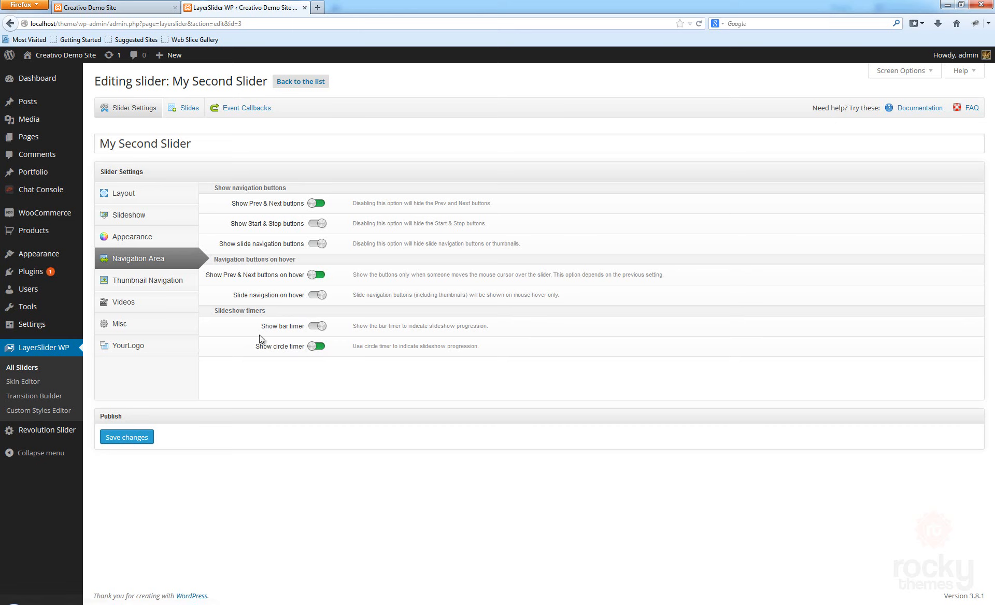
- Look through the slider's thumbnail navigation, navigation area, appearance and layout settings
click(142, 282)
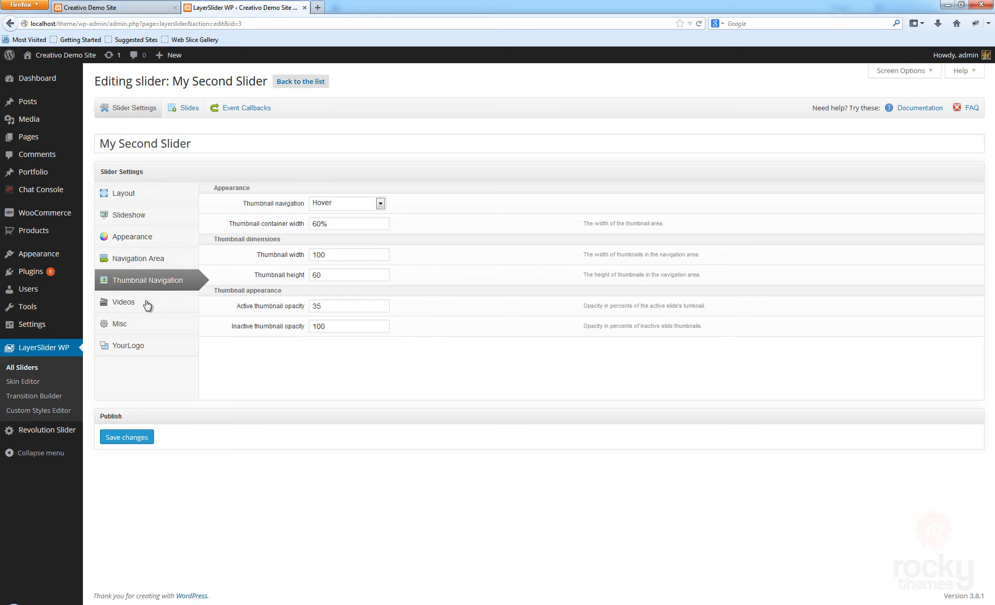
click(137, 263)
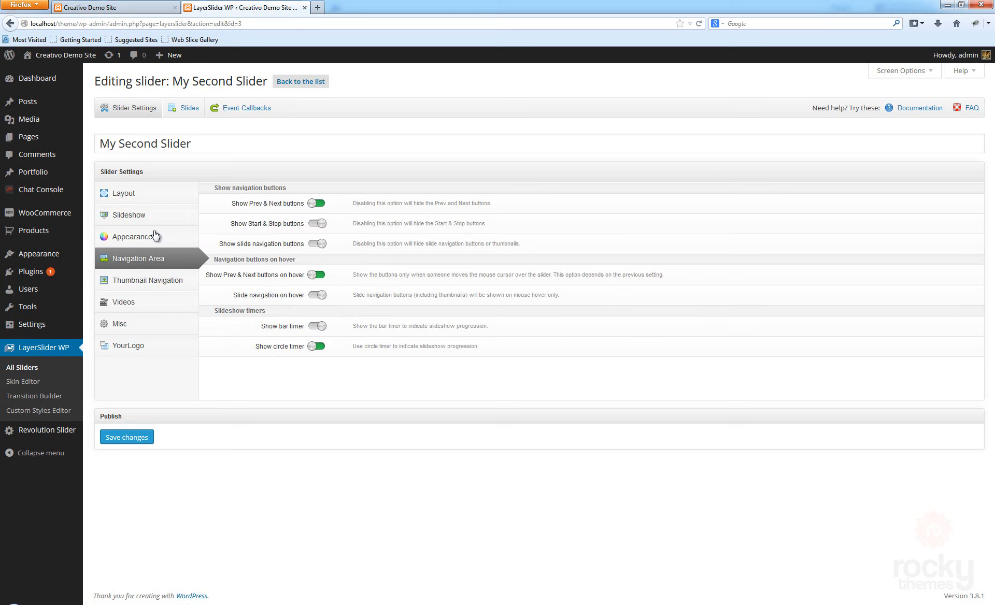
click(151, 238)
click(147, 259)
click(147, 281)
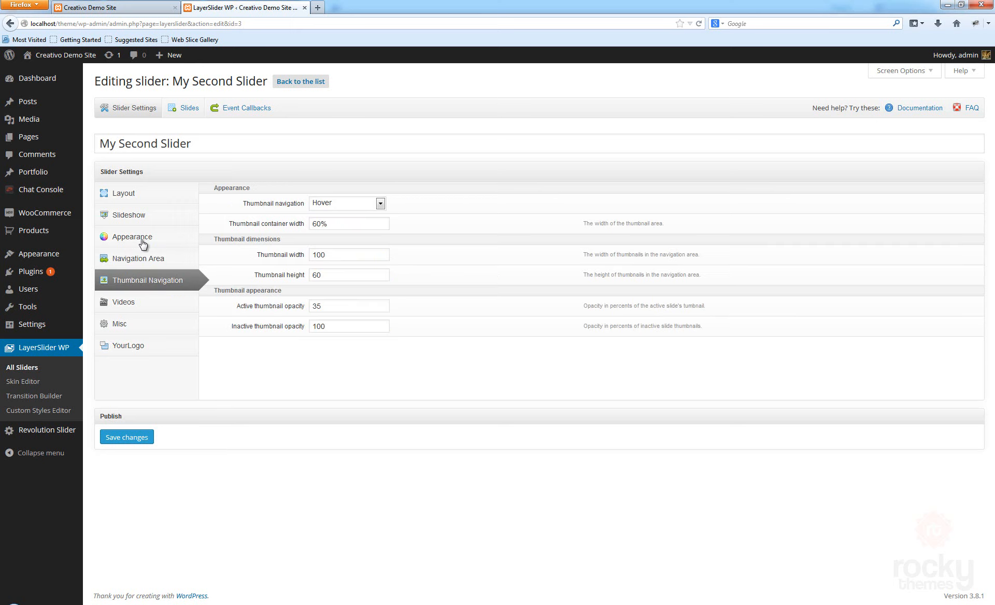
click(144, 198)
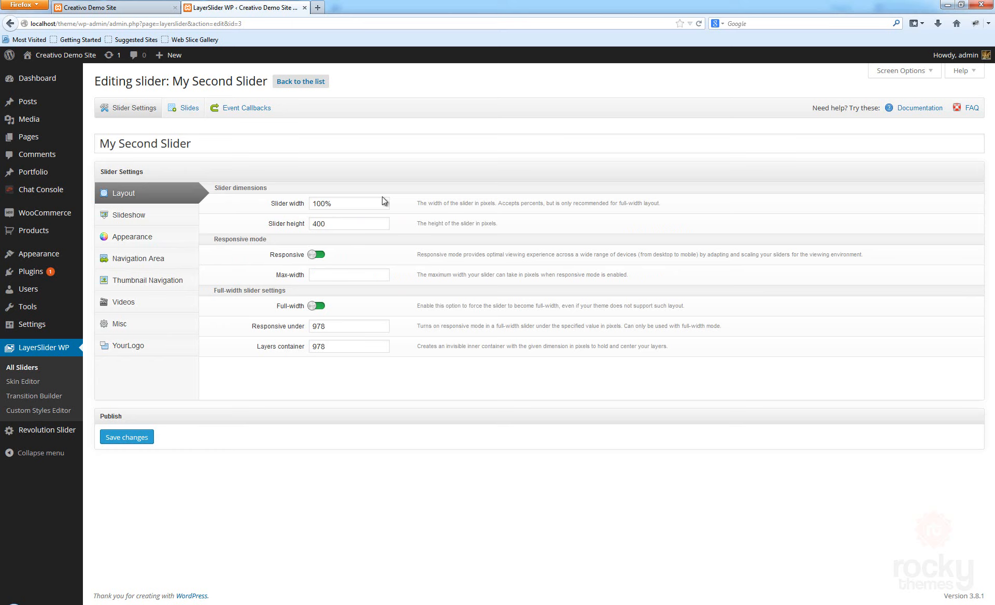
- Open the slider's slides editor and examine the options, preview and layers areas of Slide #1
click(186, 112)
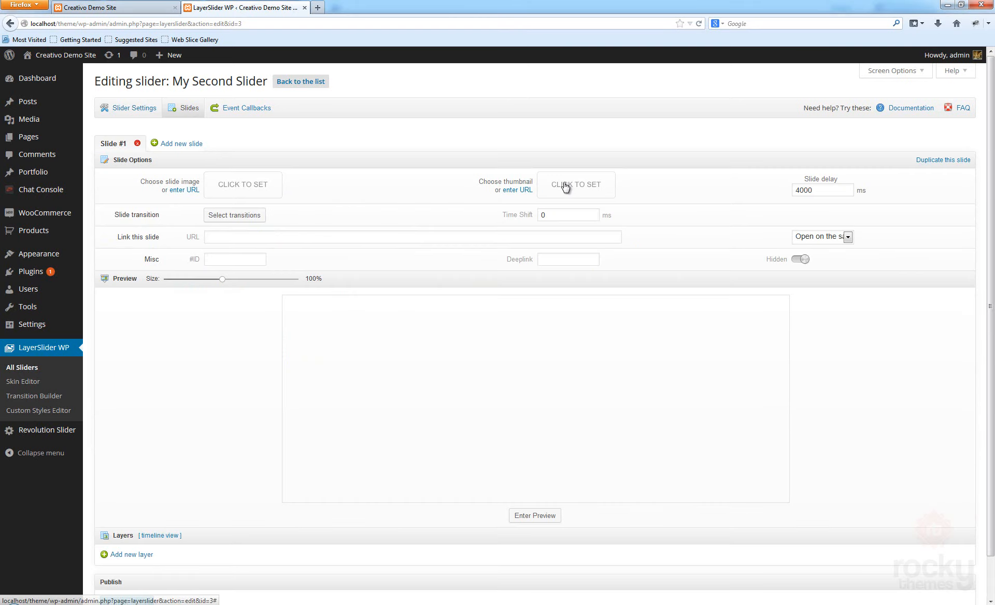
scroll(561, 187, down, 1)
scroll(504, 176, up, 2)
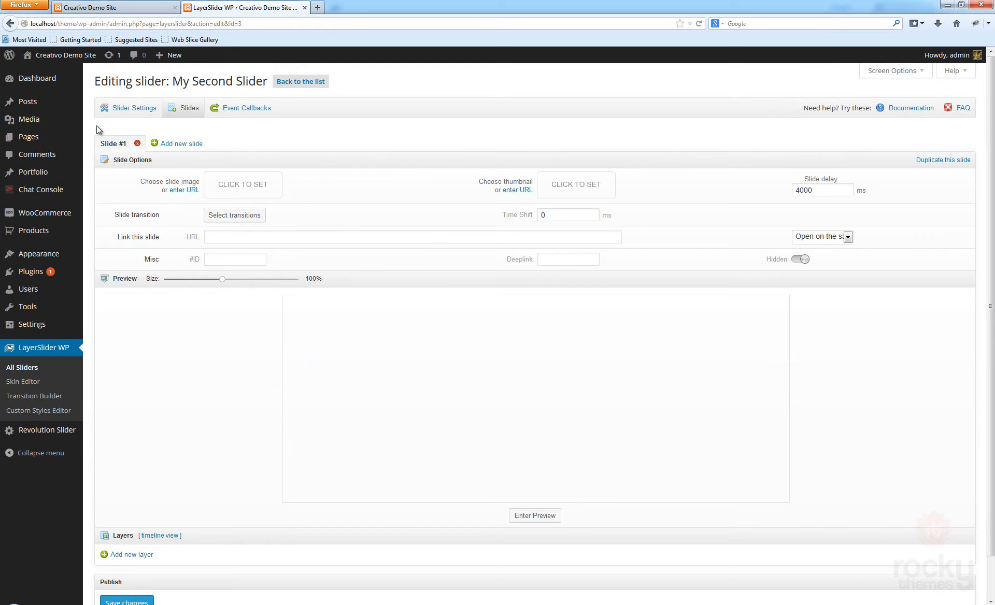
scroll(498, 197, down, 2)
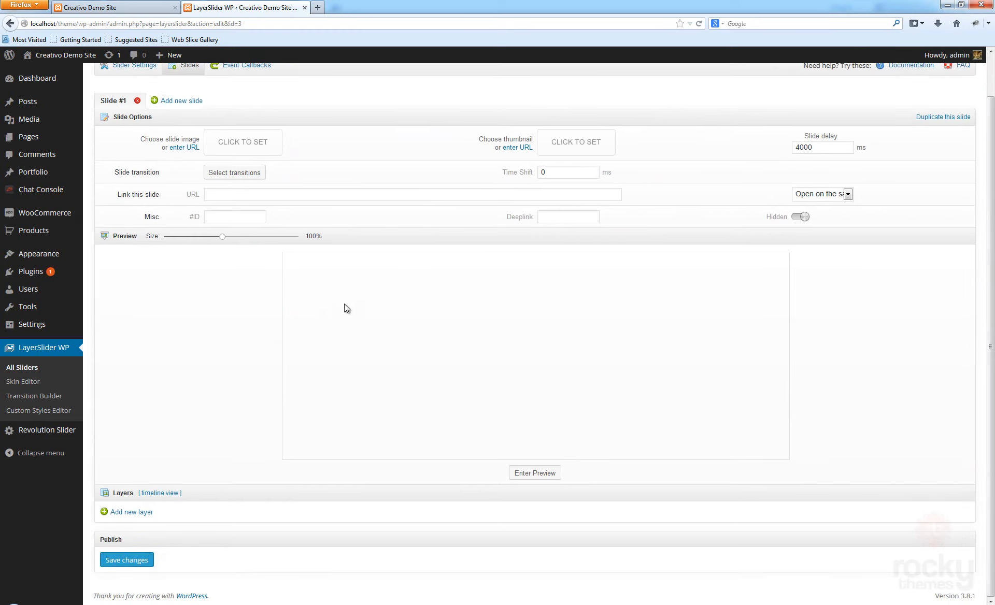
scroll(210, 259, up, 2)
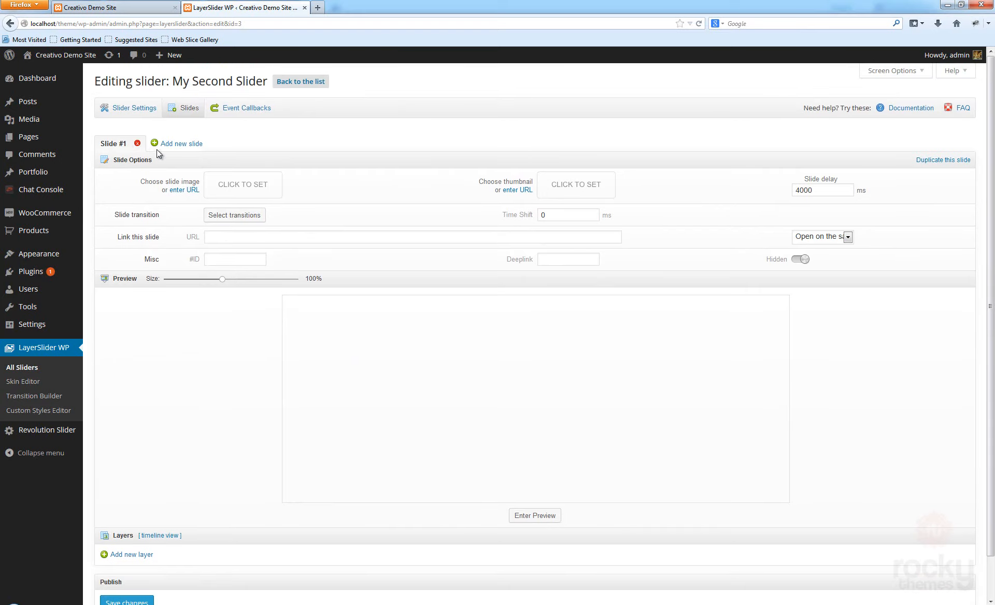
scroll(240, 179, down, 2)
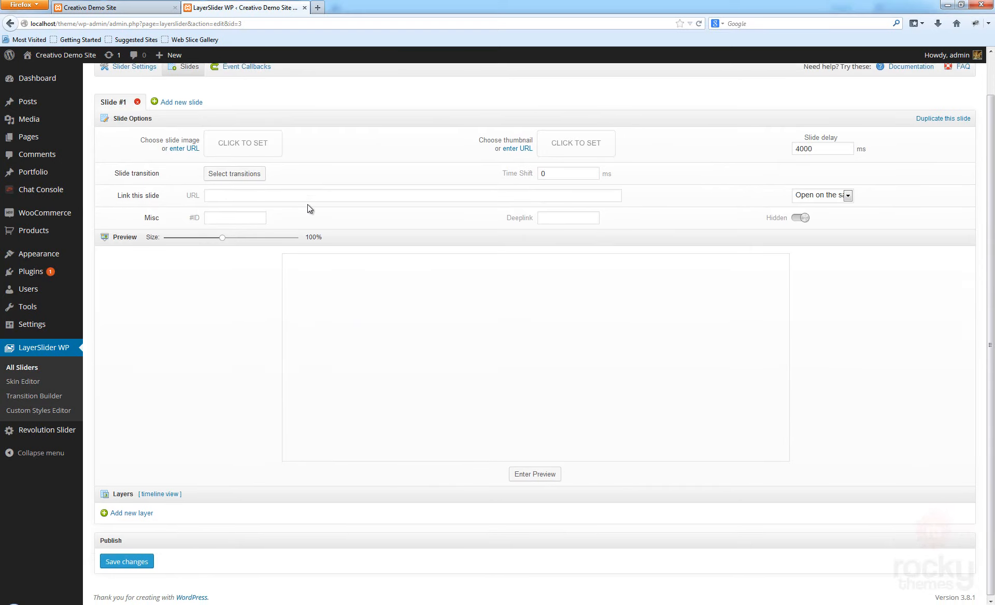
scroll(306, 204, up, 1)
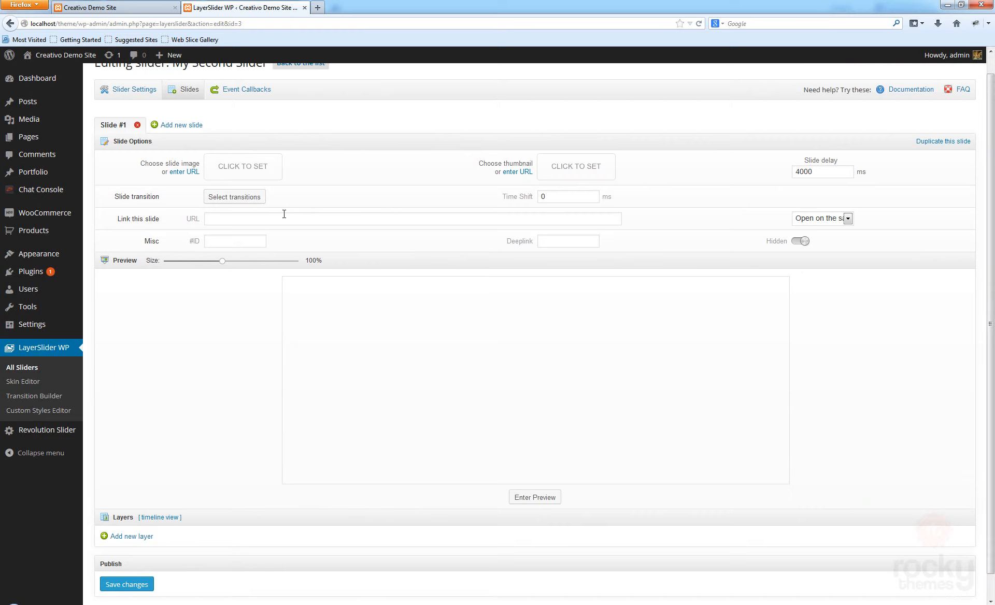
scroll(725, 322, down, 1)
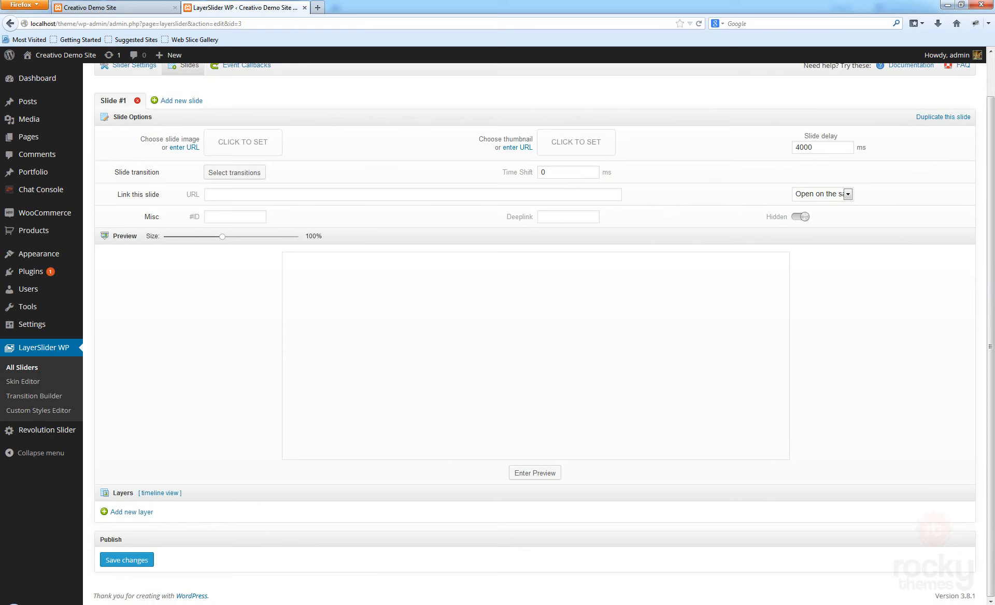
scroll(539, 331, up, 1)
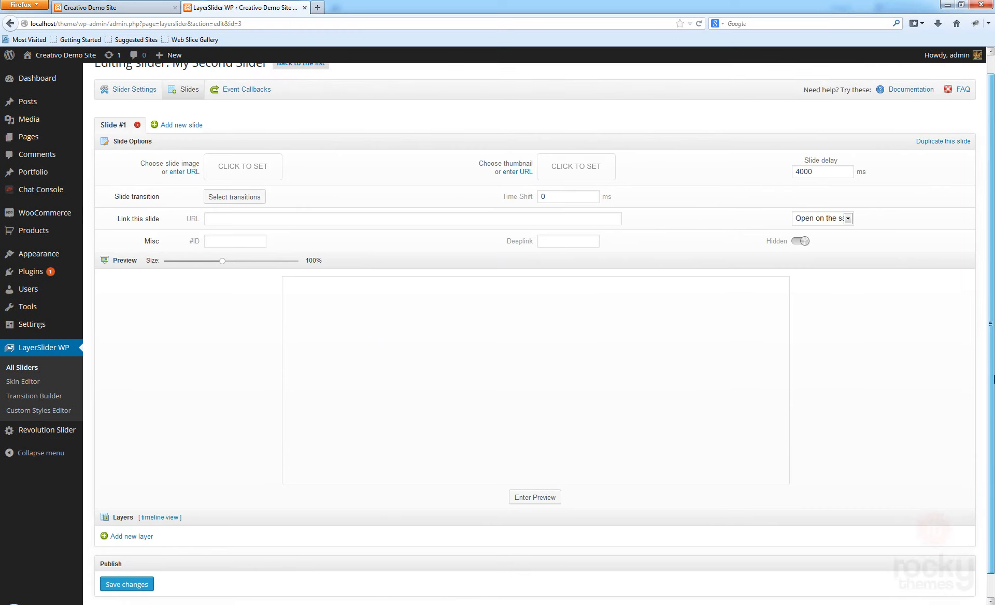
scroll(992, 381, down, 1)
drag(993, 386, 993, 381)
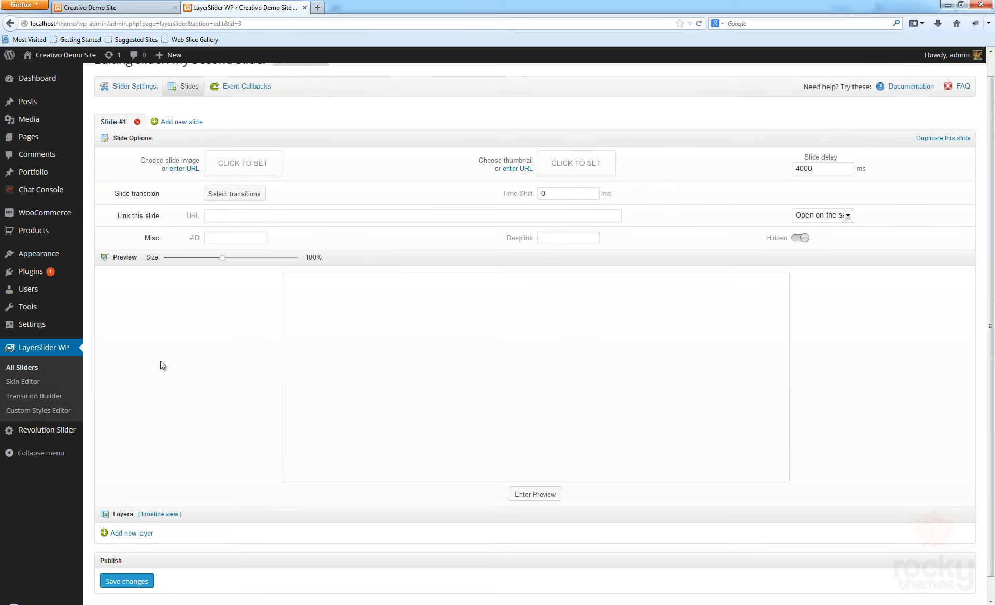
scroll(228, 401, down, 1)
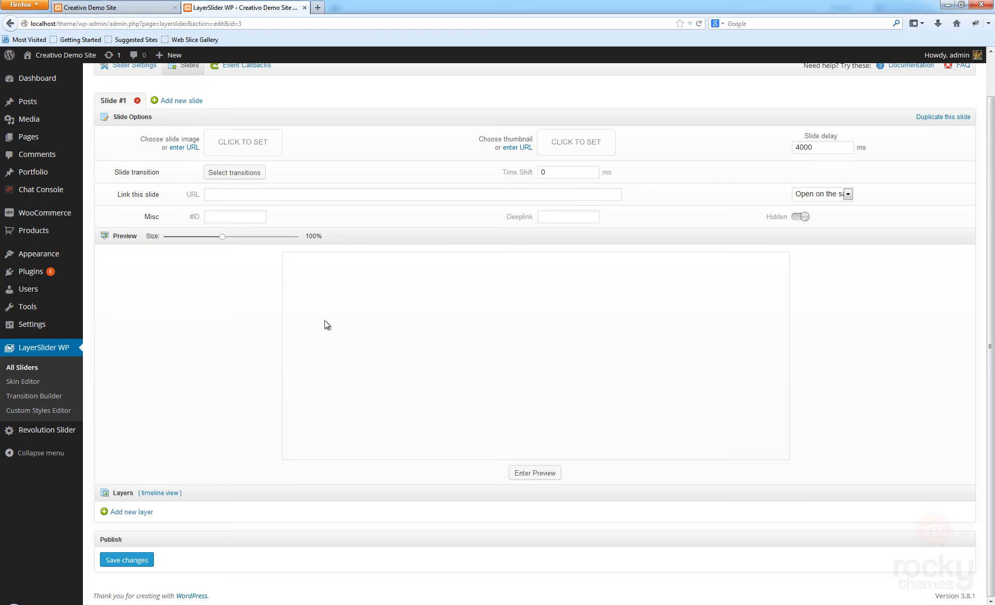
scroll(338, 141, up, 2)
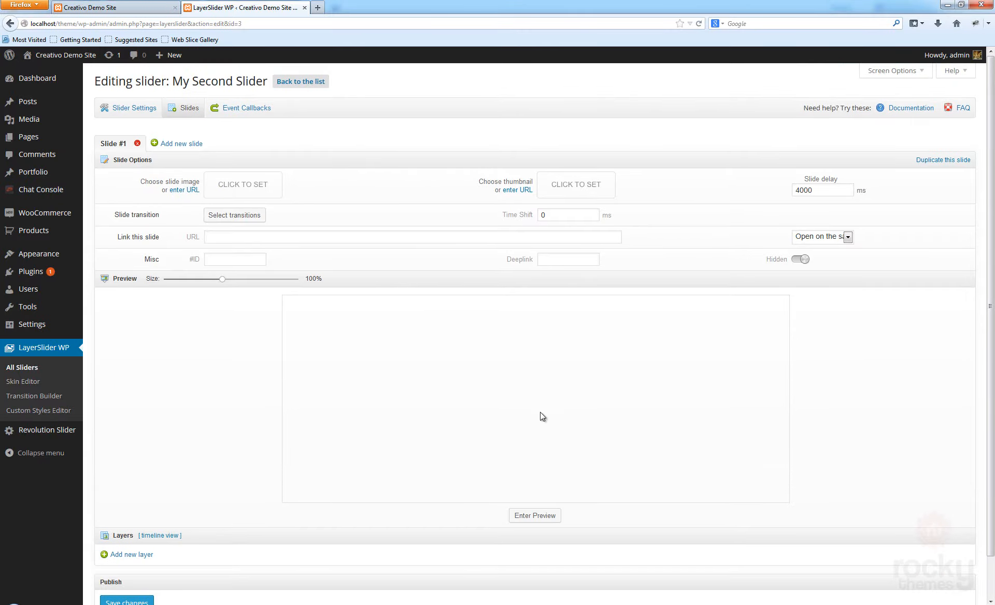
- Set Slide #1's image to layer-1-bg1.jpg from the media library
click(231, 189)
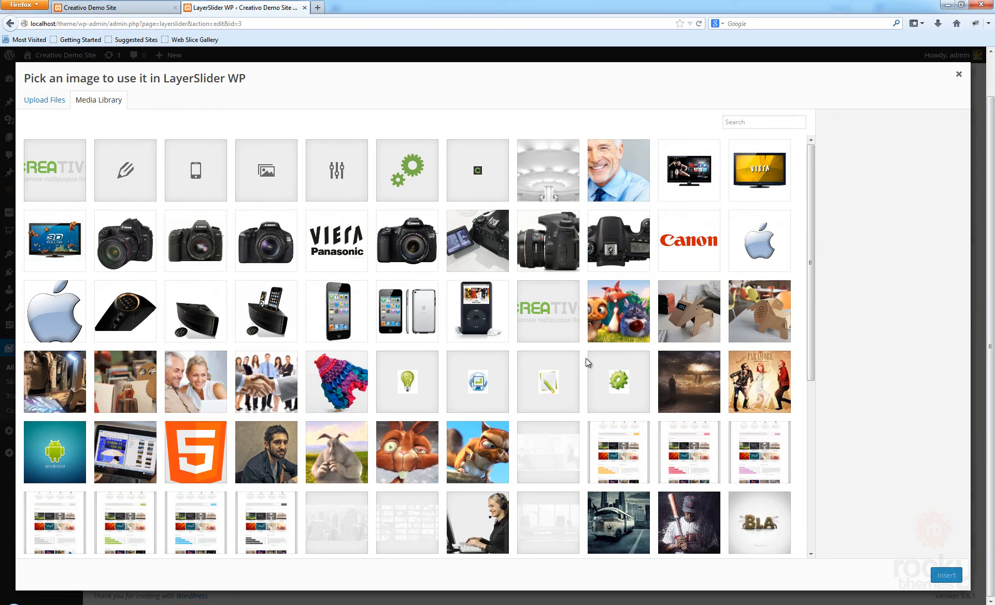
scroll(585, 358, down, 3)
scroll(585, 359, down, 1)
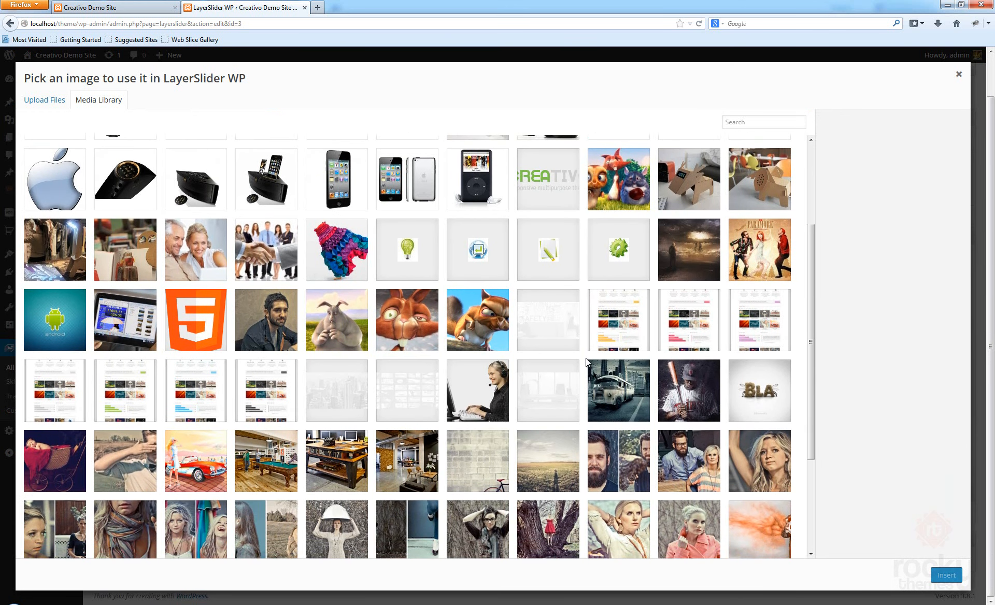
click(545, 396)
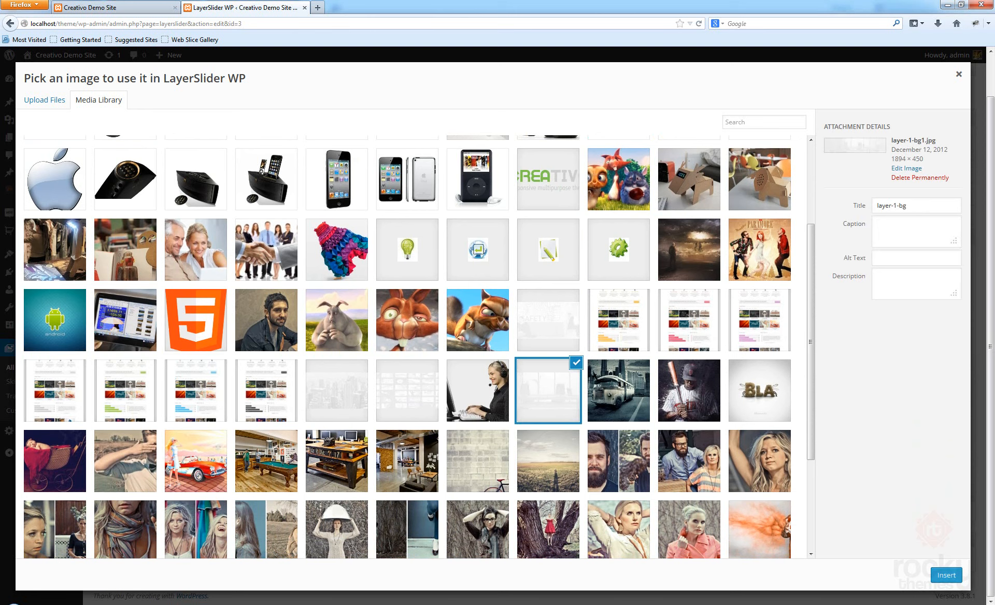
click(952, 575)
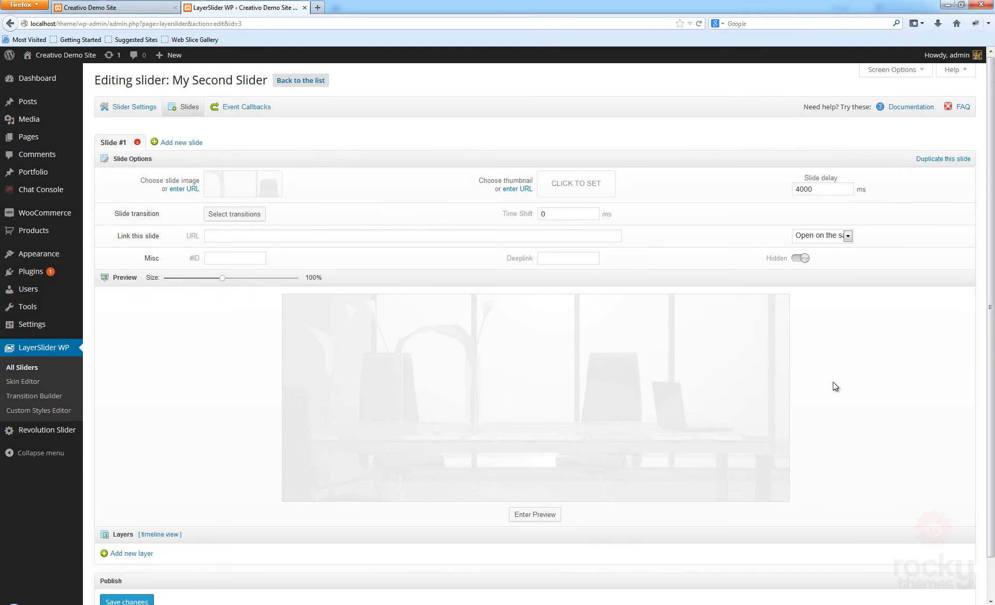
- Preview Slide #1 with its background image and exit the preview
scroll(832, 383, down, 2)
click(542, 475)
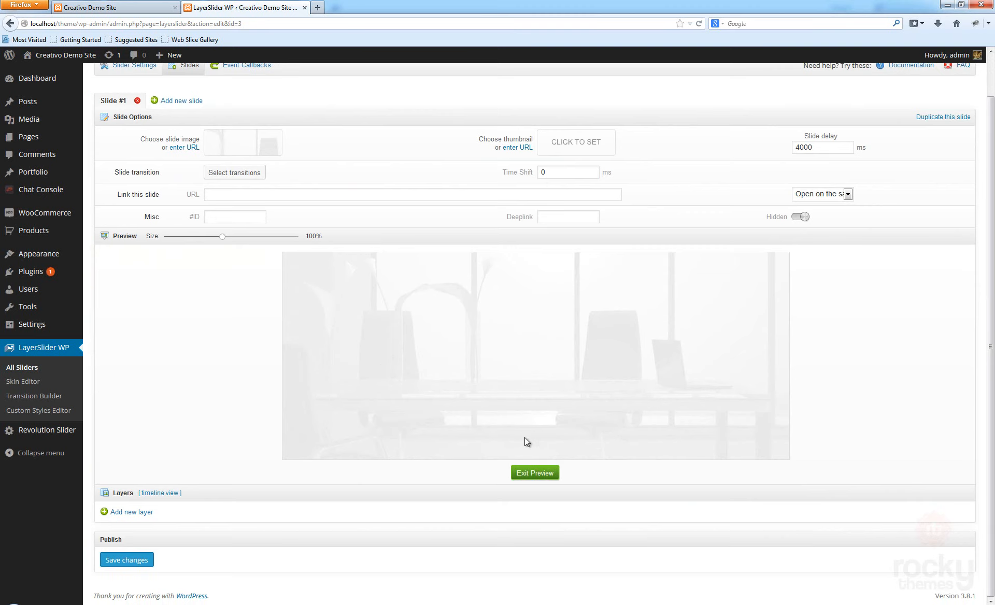
scroll(133, 115, up, 2)
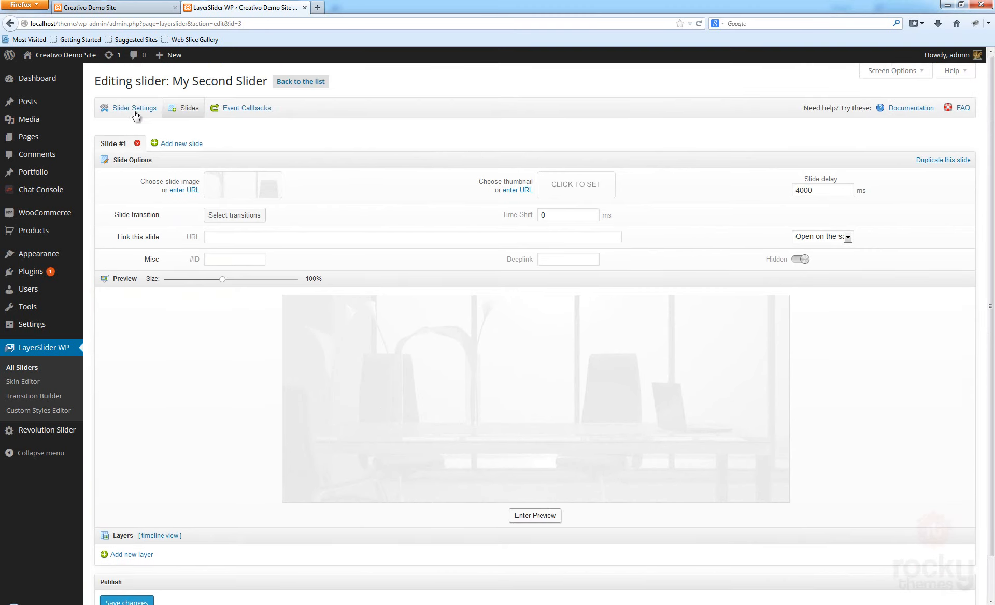
- Look through the slider's layout, slideshow and appearance settings, and return to the slides editor
click(125, 108)
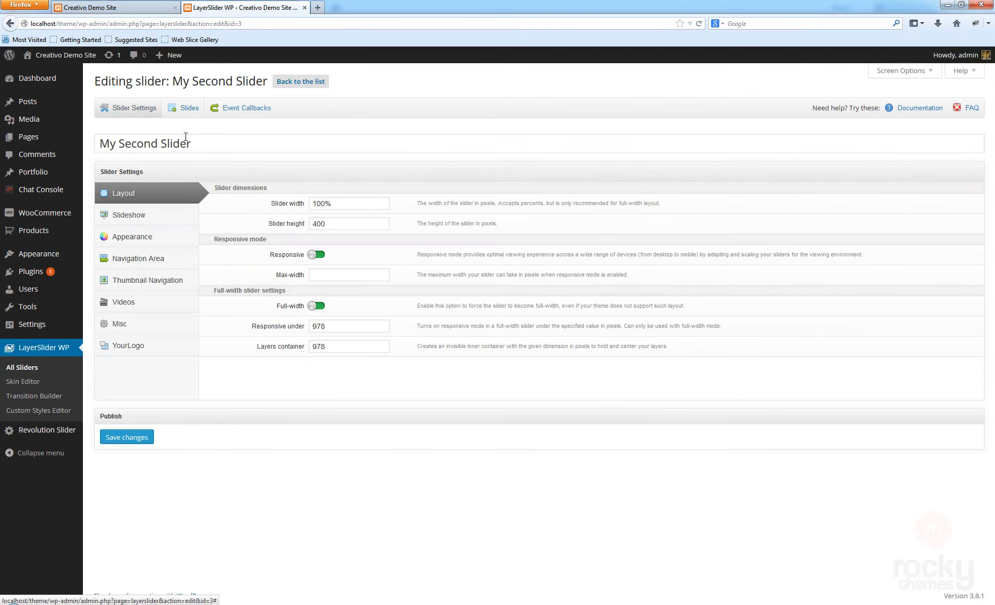
click(132, 217)
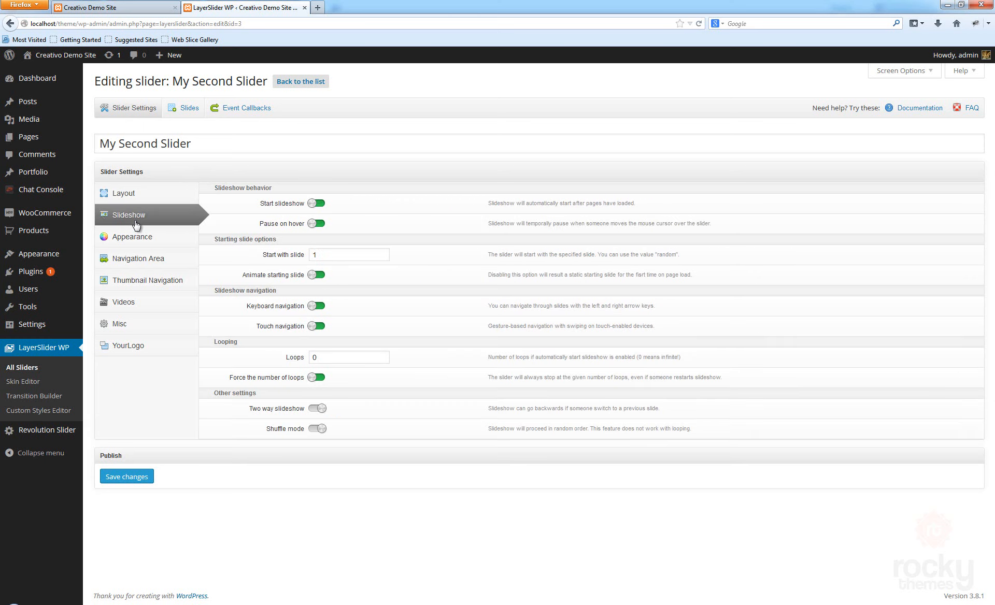
click(137, 238)
click(137, 217)
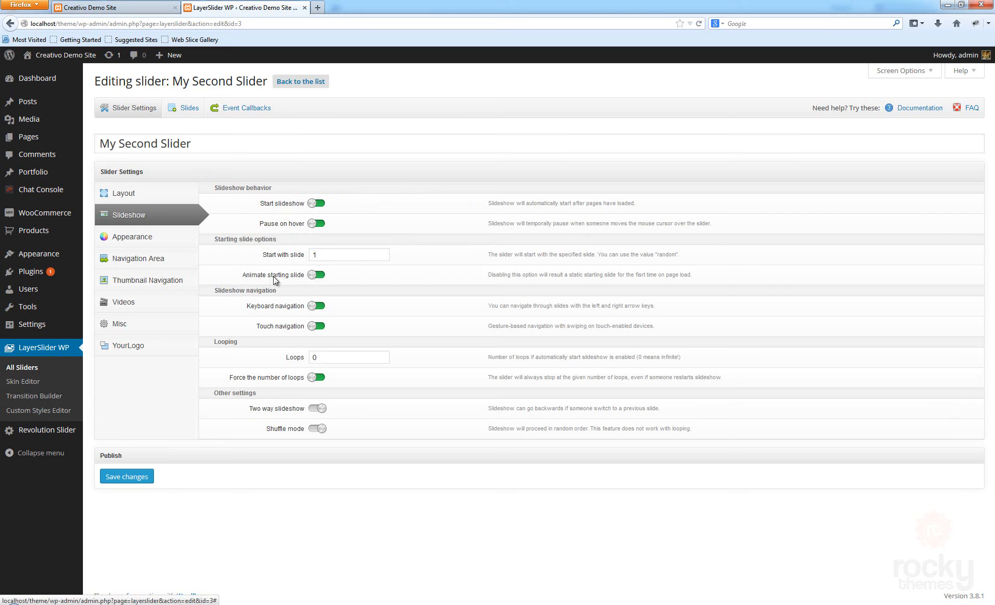
click(186, 109)
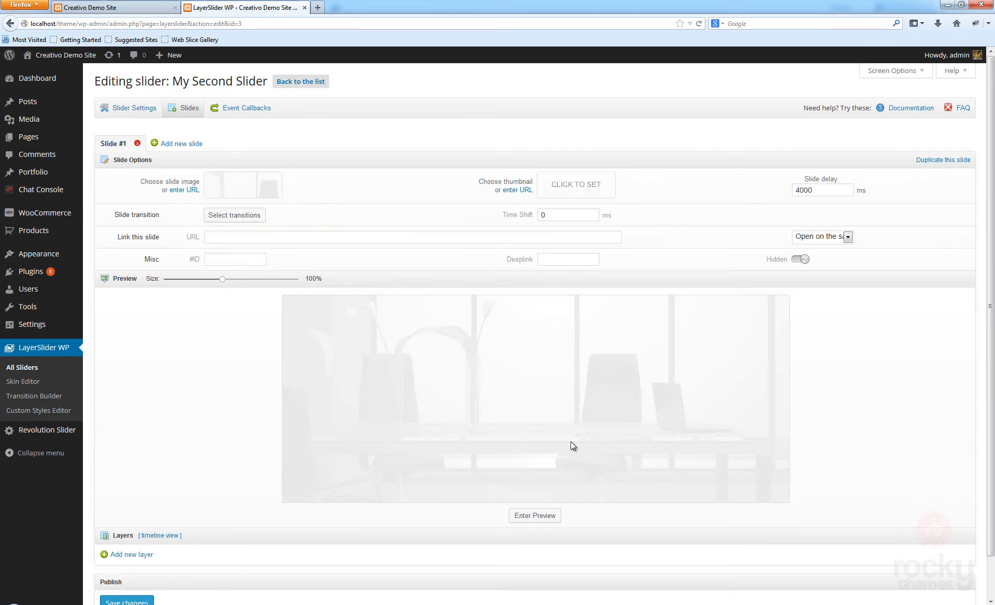
- Select the built-in 3D transition "Scaling and horizontal spinning columns random (180°)" for Slide #1
scroll(798, 357, down, 2)
scroll(798, 357, up, 2)
click(262, 220)
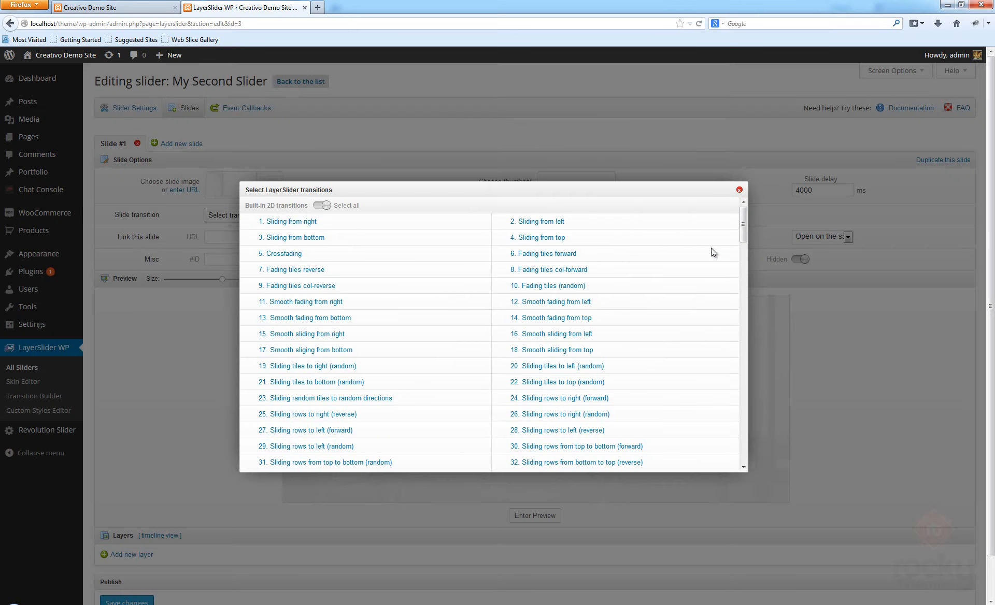
scroll(730, 338, down, 15)
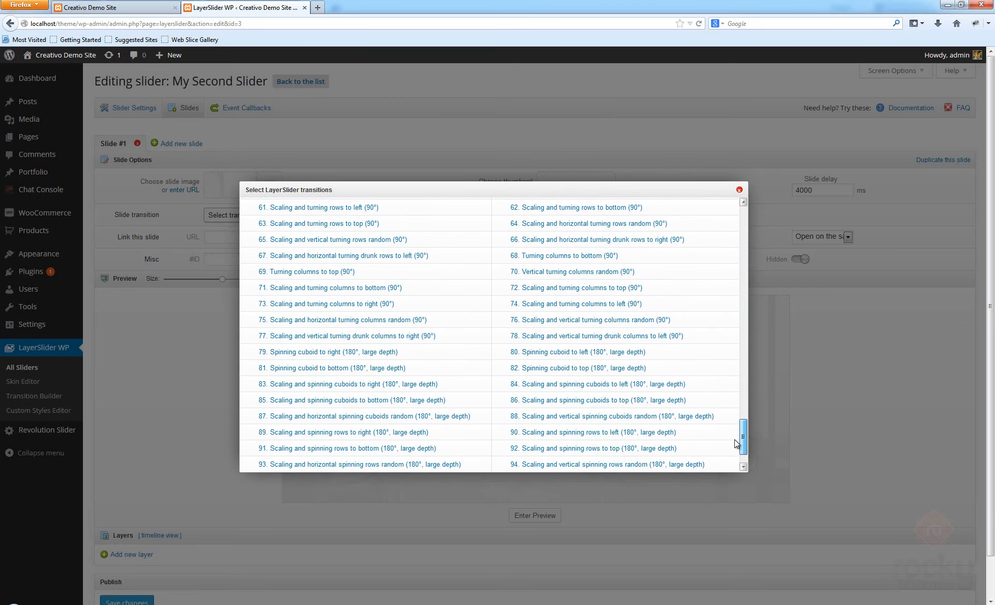
scroll(714, 311, up, 10)
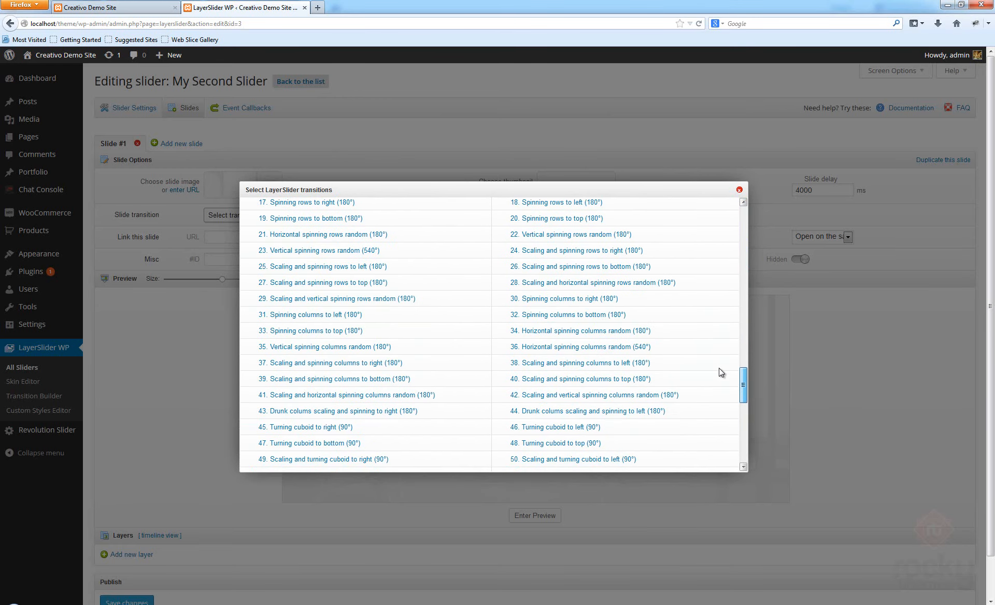
scroll(714, 332, up, 5)
scroll(707, 376, down, 8)
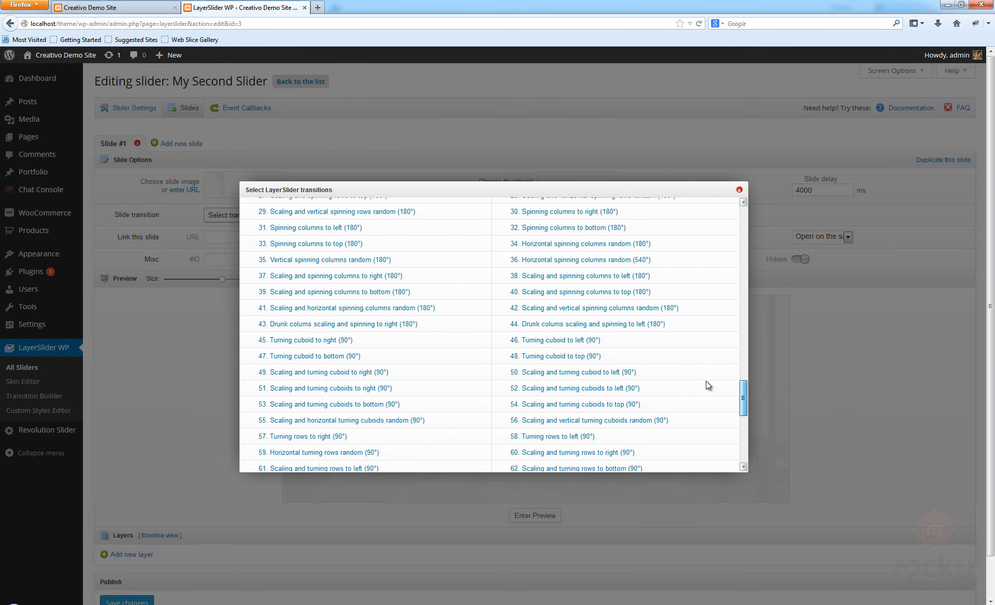
scroll(707, 363, up, 9)
scroll(708, 337, down, 4)
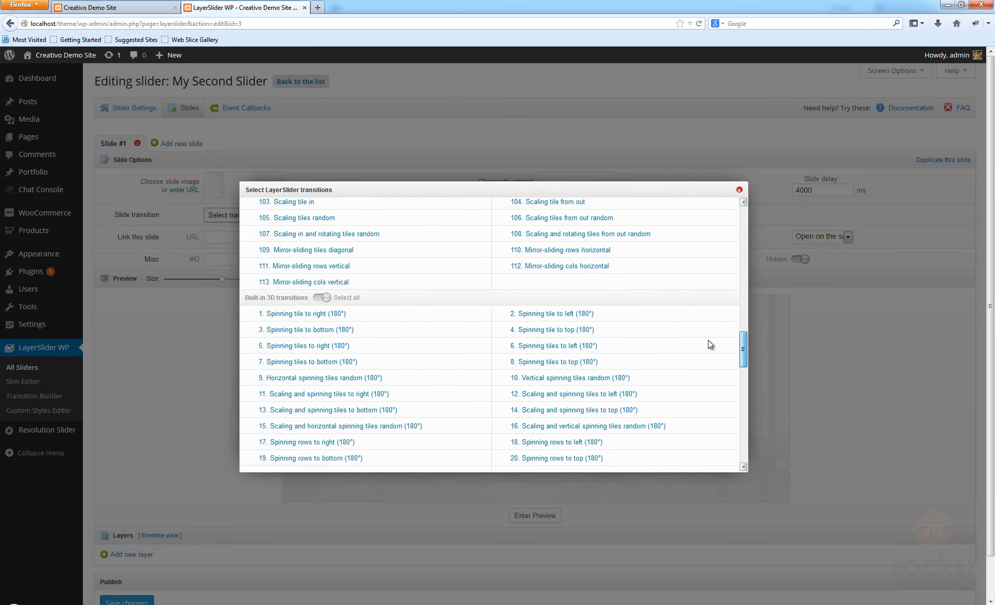
scroll(708, 340, down, 6)
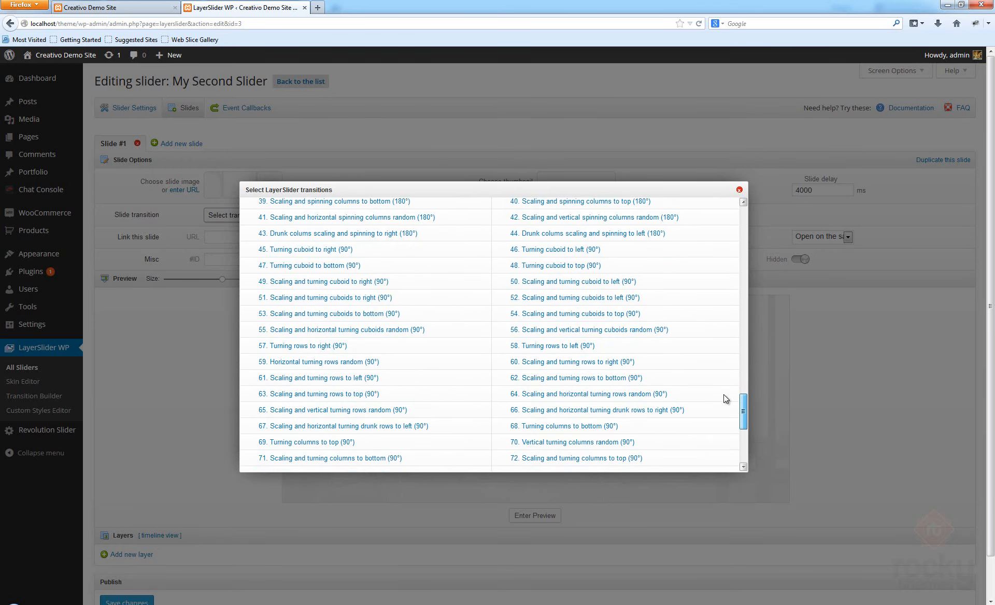
scroll(726, 384, up, 2)
mouse_move(298, 358)
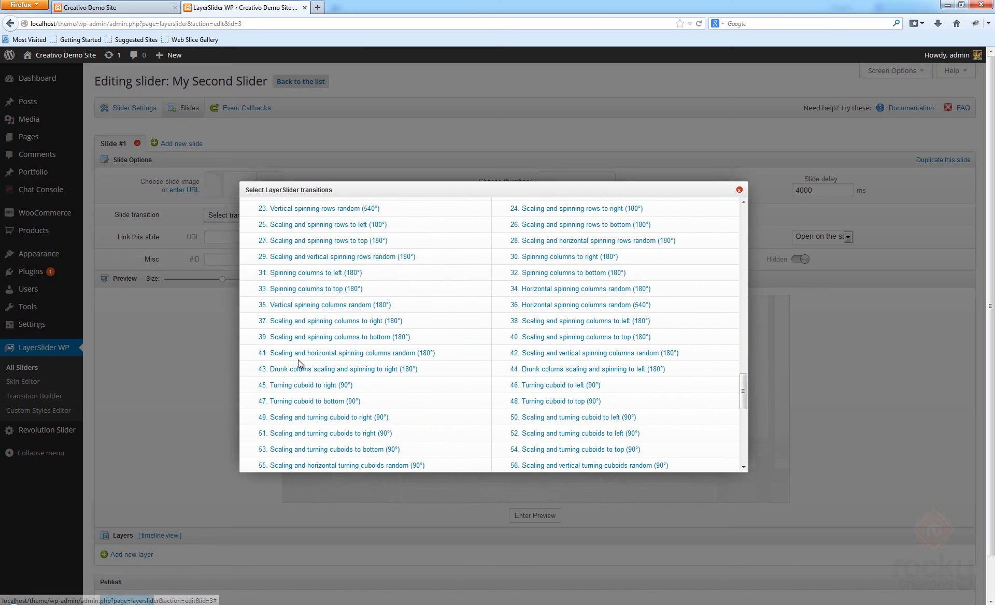
click(327, 355)
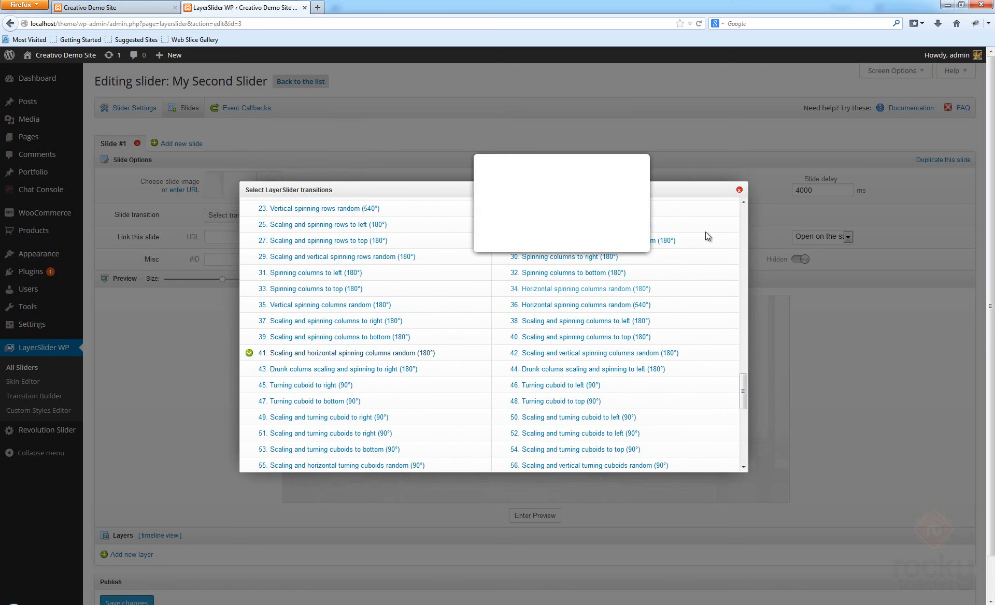
click(739, 191)
- Add a new layer to Slide #1 and set its image to girl-typing.png from the media library
scroll(821, 357, down, 2)
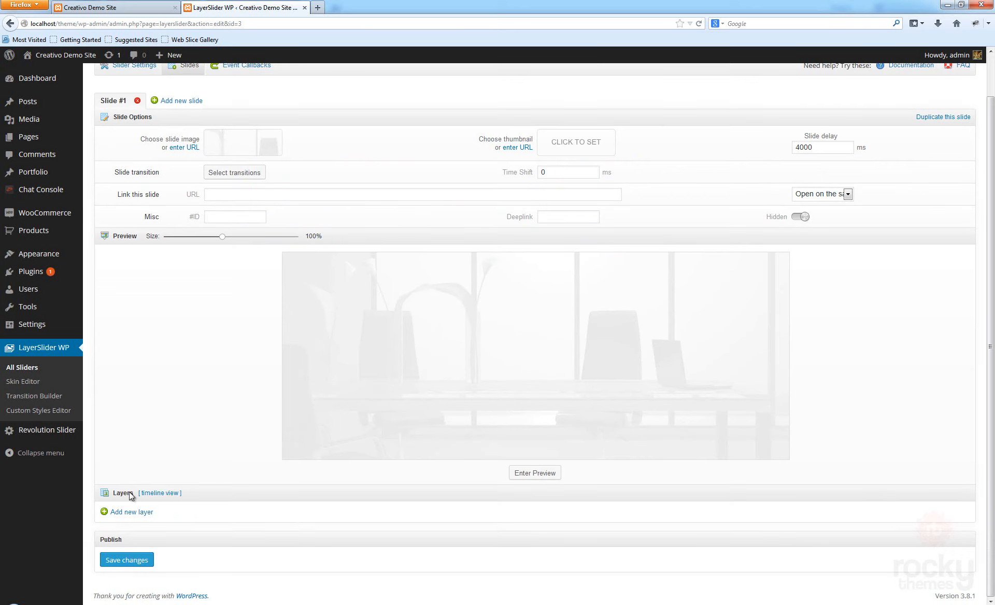
click(134, 512)
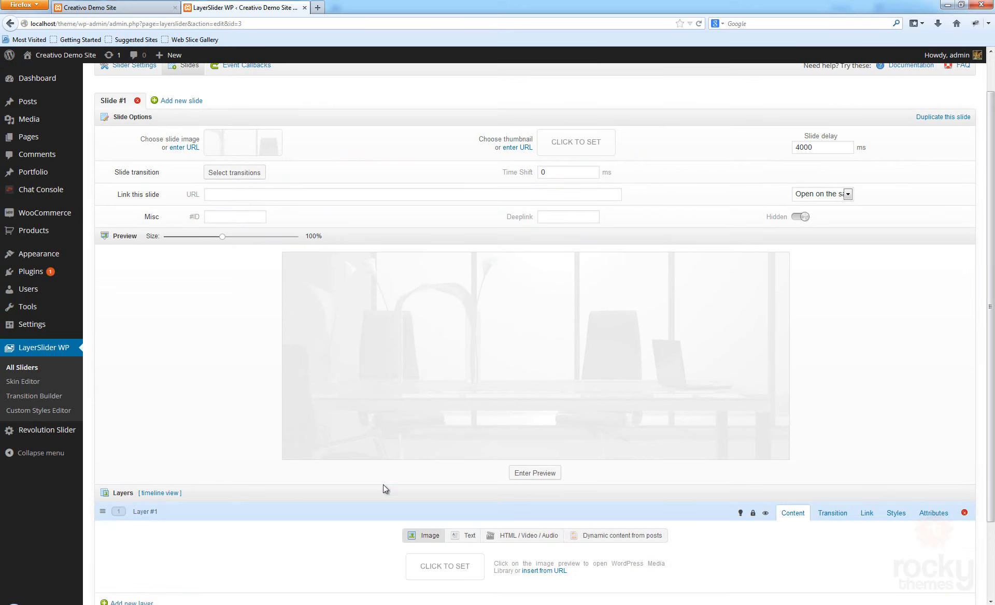
scroll(256, 412, down, 1)
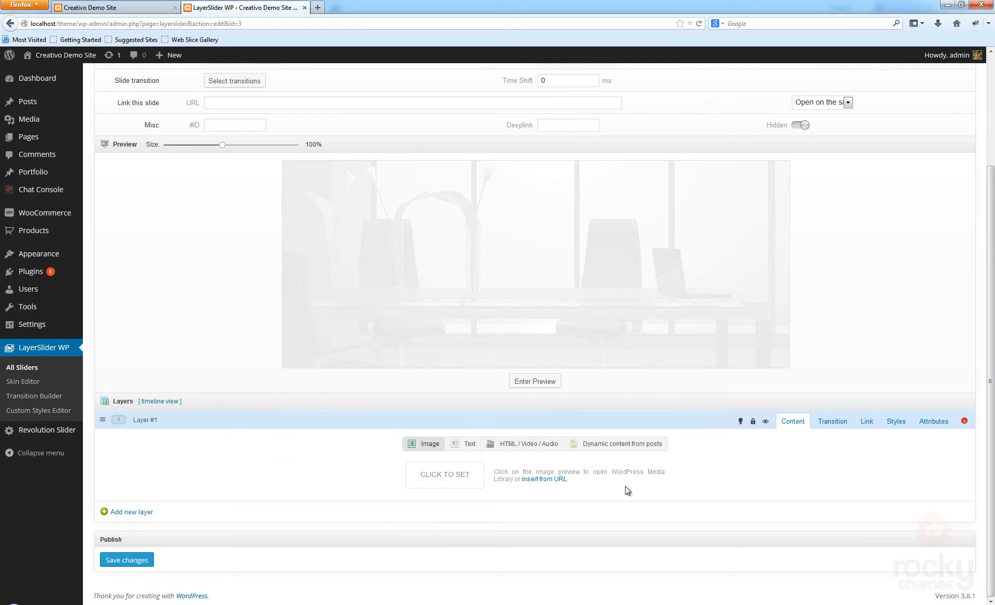
click(461, 482)
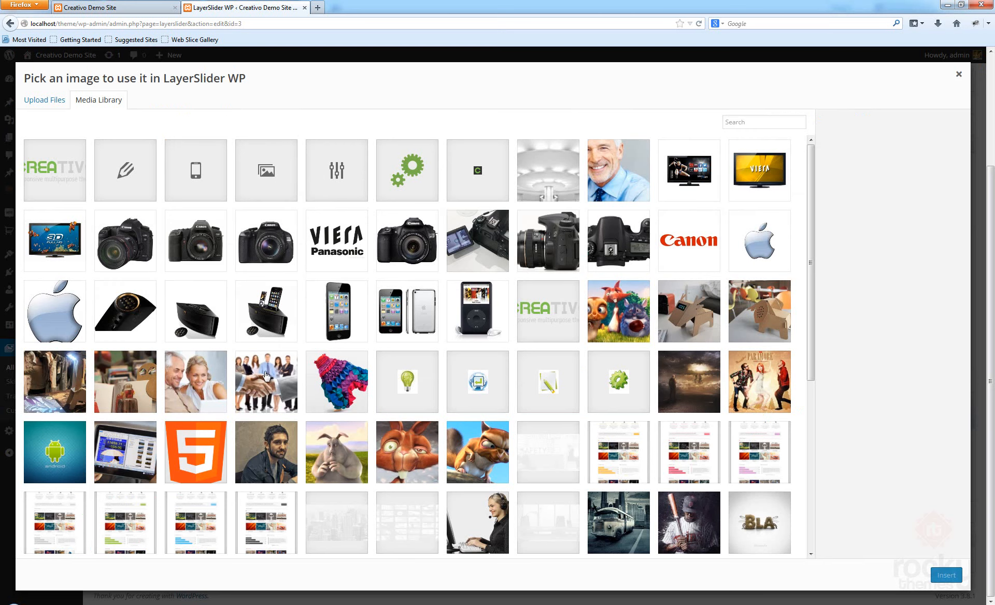
scroll(488, 492, down, 1)
click(488, 492)
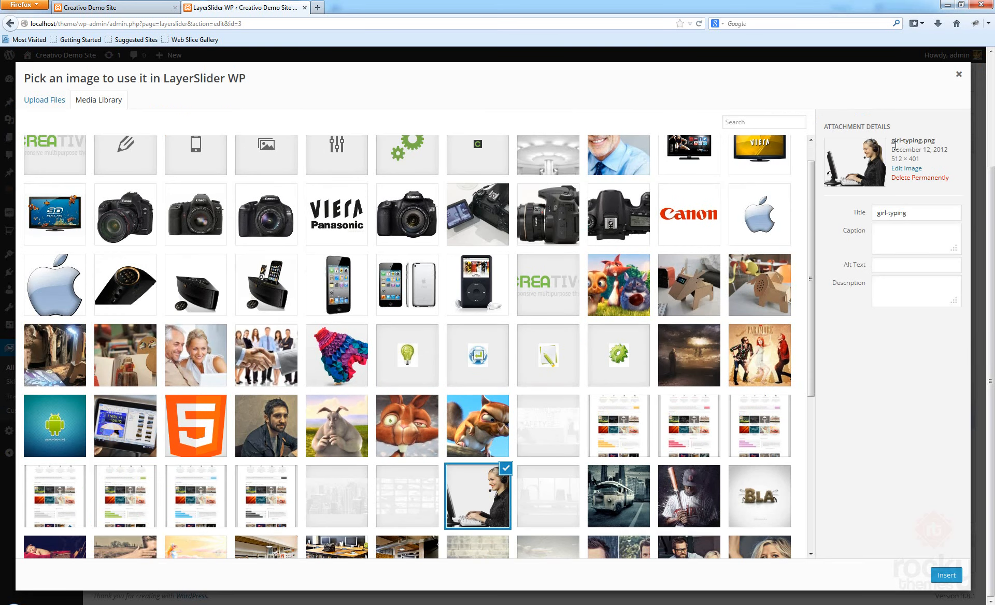
click(951, 579)
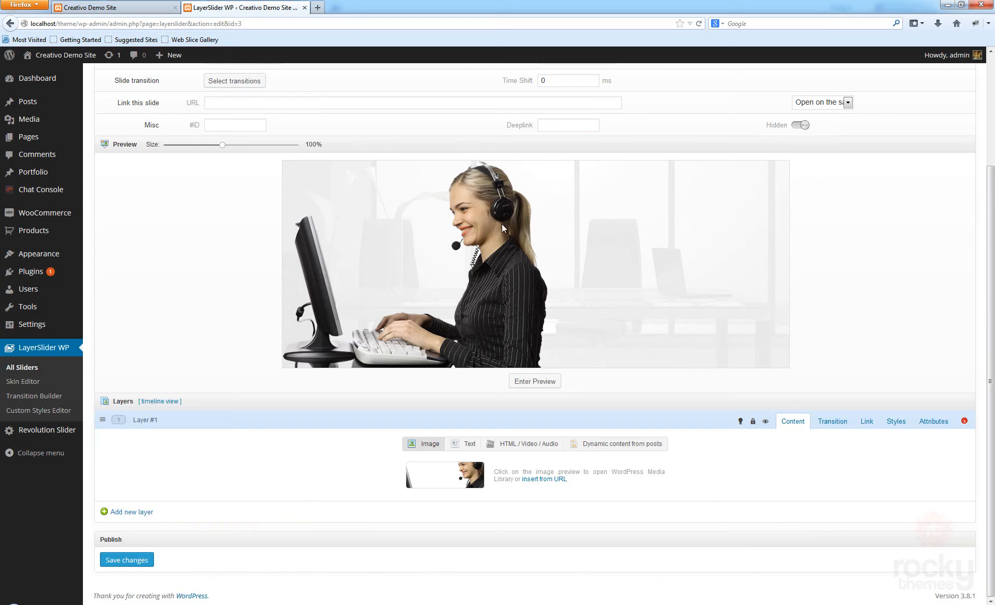
- Move the girl-typing image to the right side of the slide, about 467 px from the left and 0 px from the top
drag(455, 296, 648, 268)
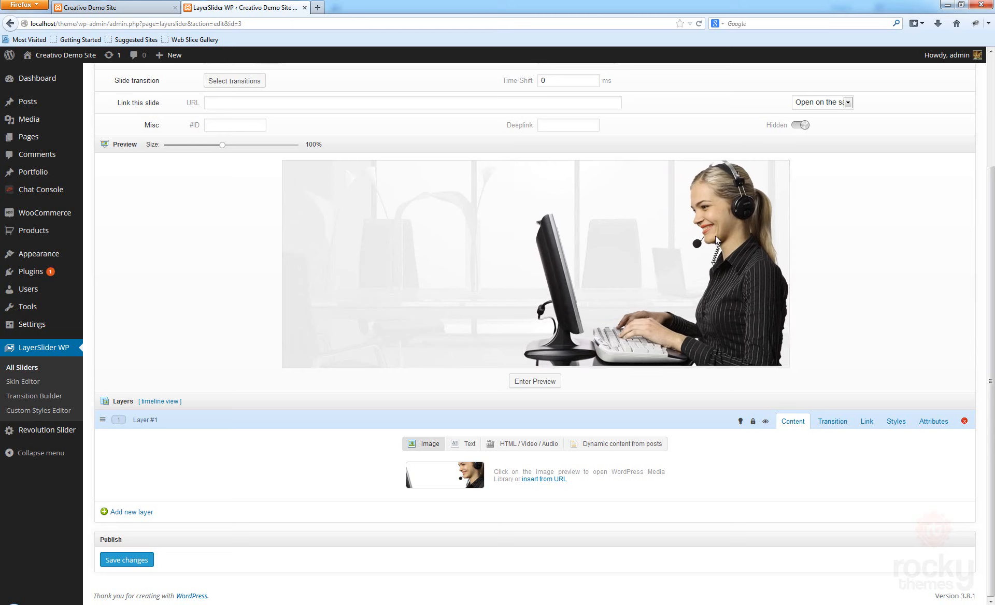
drag(716, 237, 716, 238)
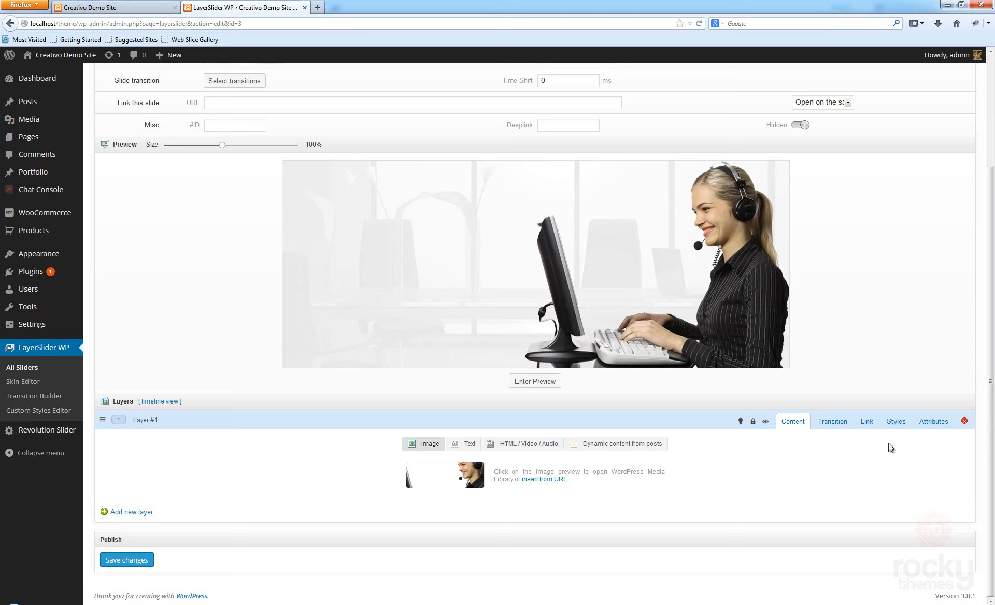
- Set Layer #1's left position to 450px, adjust it to 460px, and preview the slide
click(894, 422)
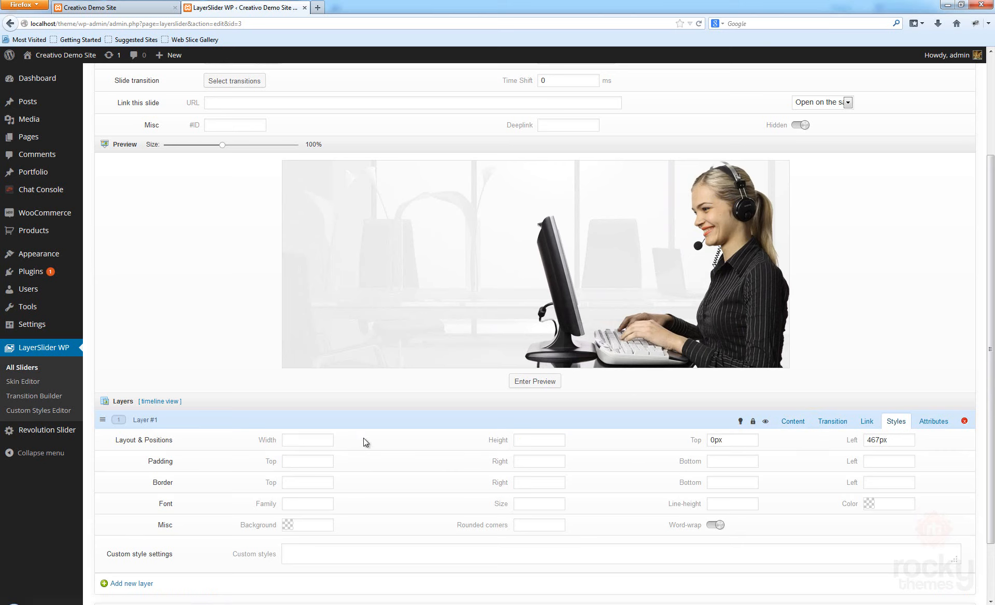
click(715, 440)
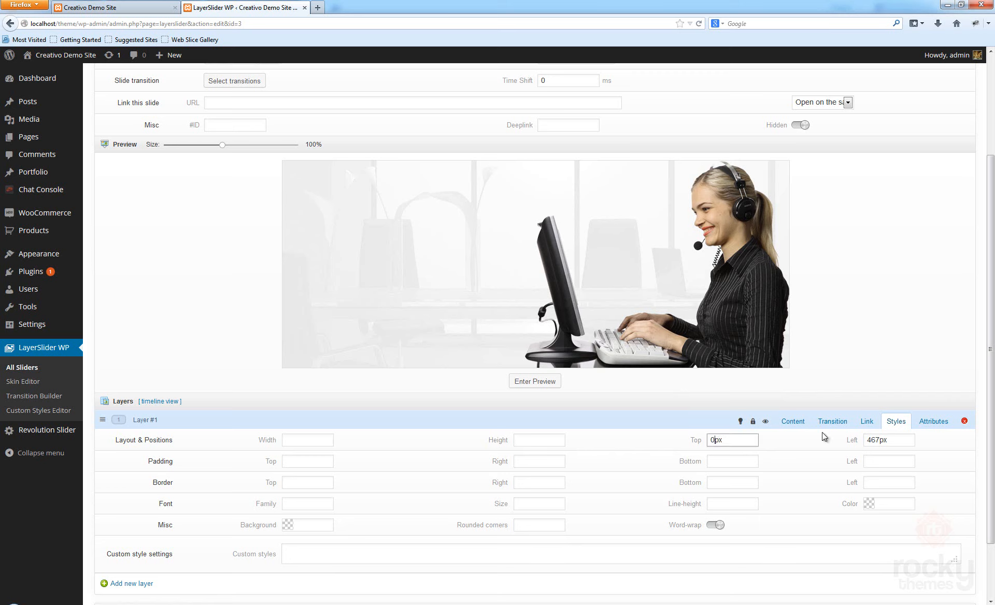
click(880, 441)
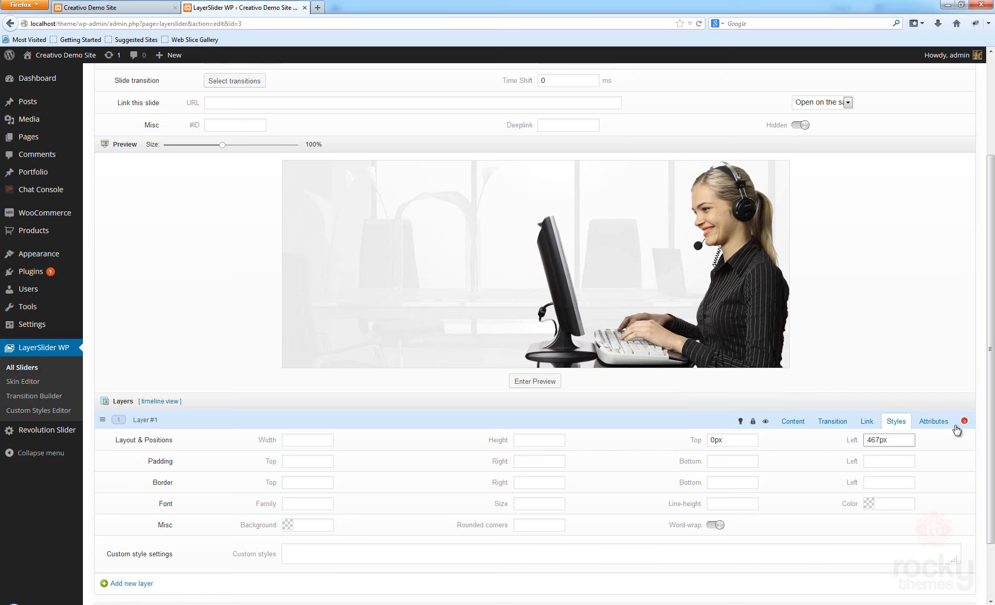
text(50)
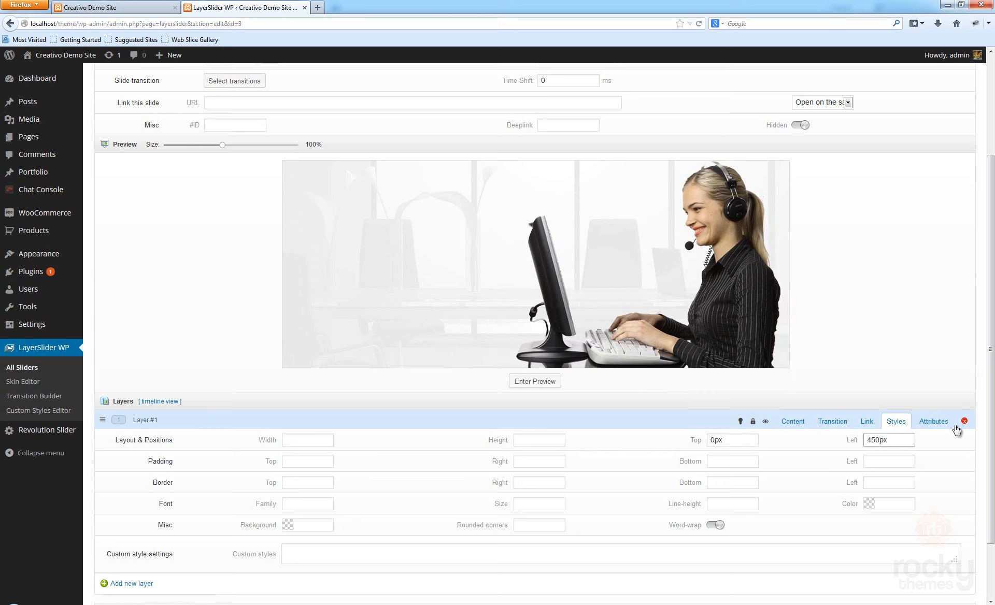
click(868, 317)
click(875, 440)
click(902, 263)
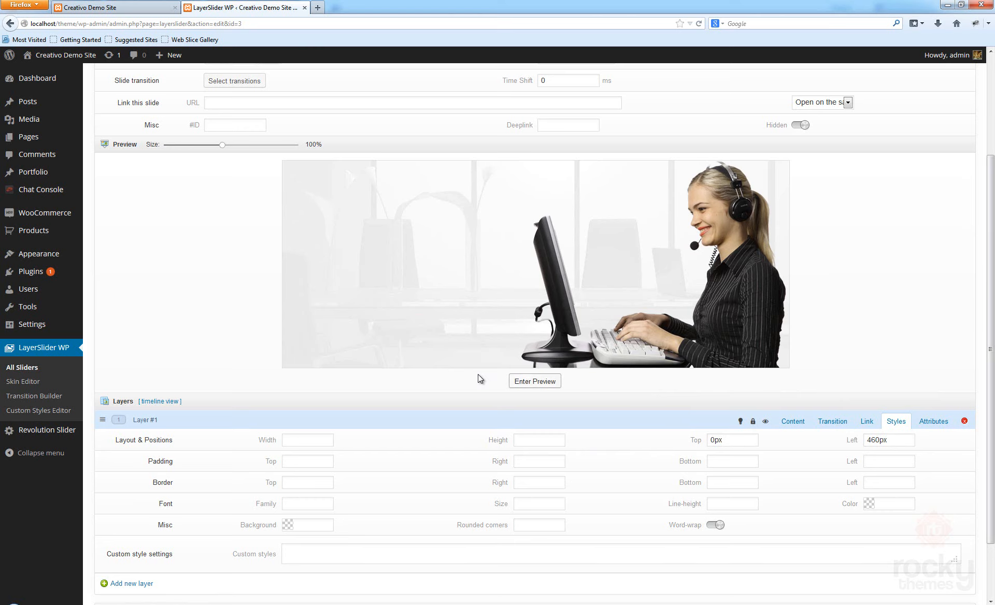
click(539, 383)
click(529, 386)
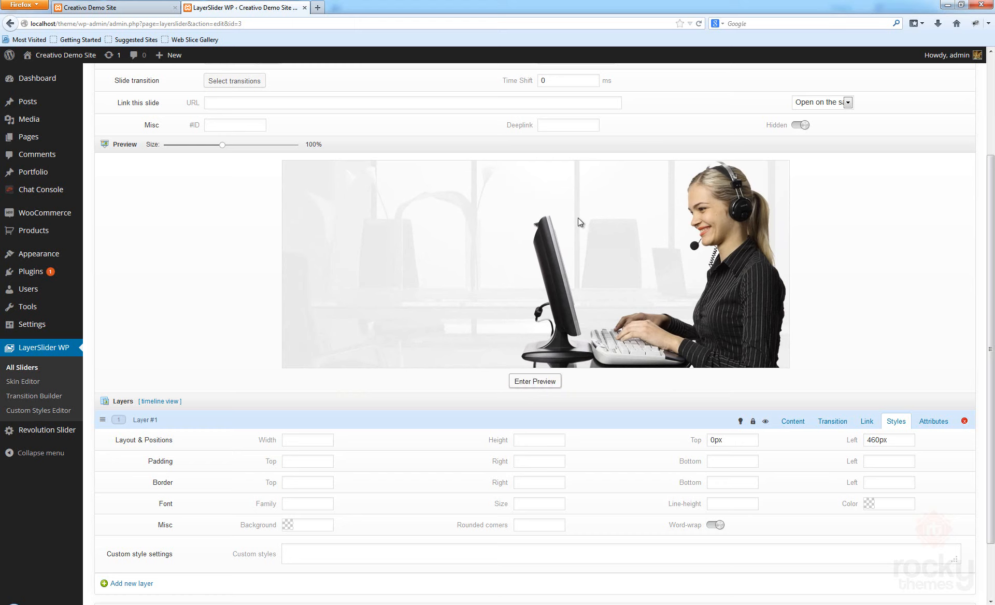
- Open Layer #1's transition settings and examine the transition-in and transition-out options
click(833, 422)
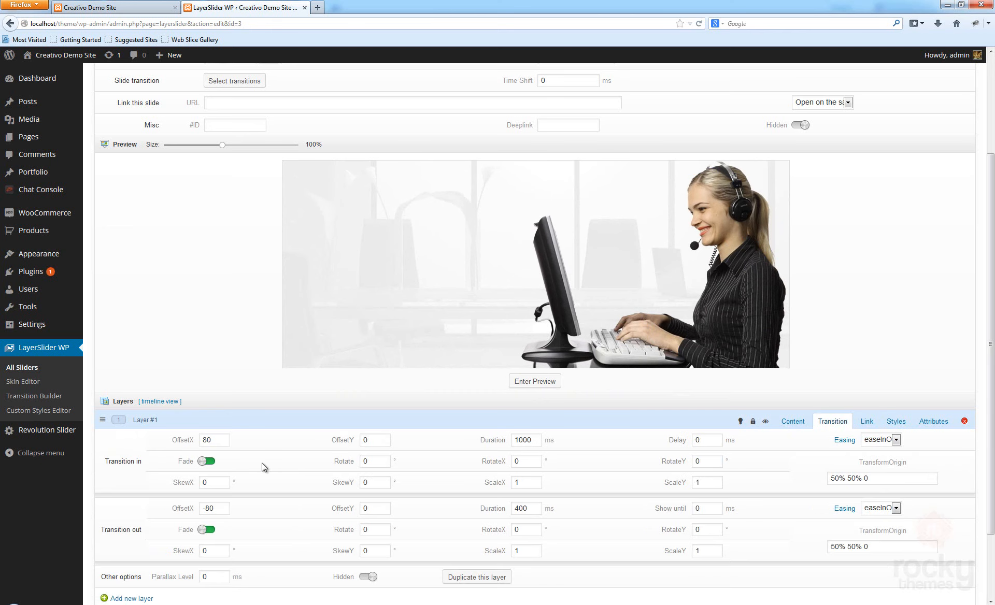
scroll(263, 467, down, 2)
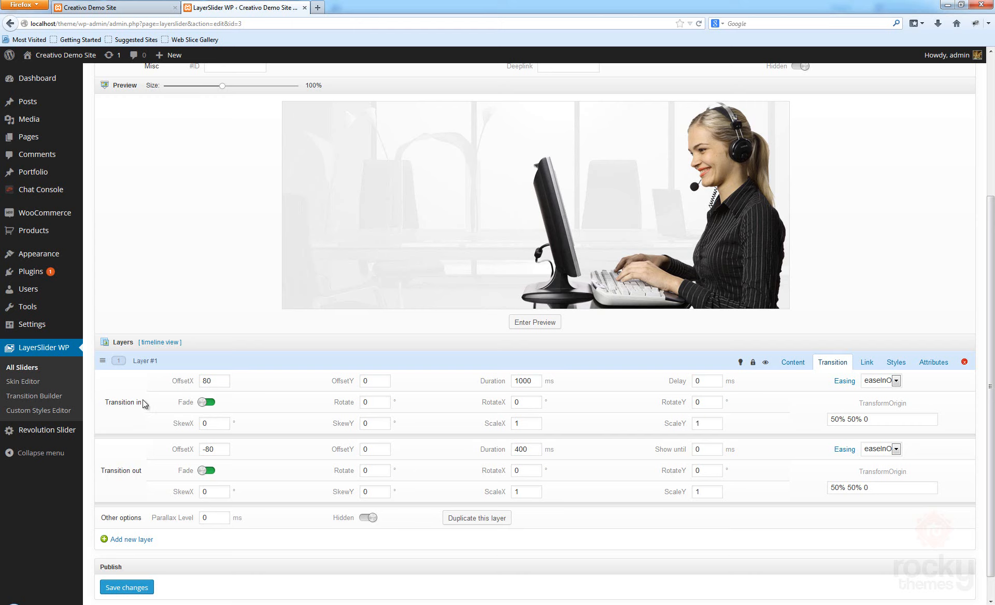
drag(145, 402, 119, 406)
click(147, 414)
scroll(895, 208, up, 4)
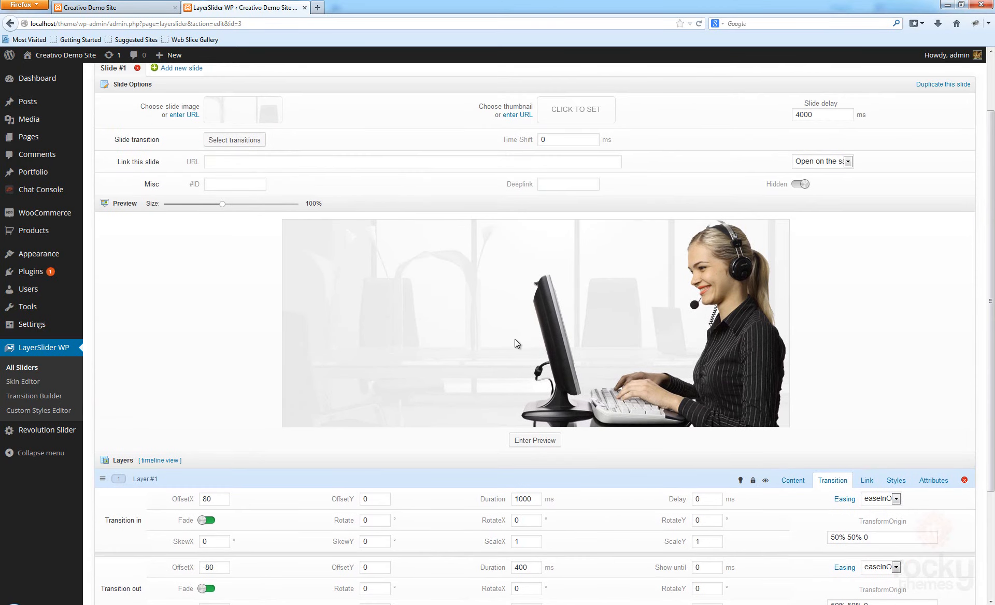
- Examine the duration and horizontal offset settings of Layer #1's transition in
scroll(791, 268, down, 4)
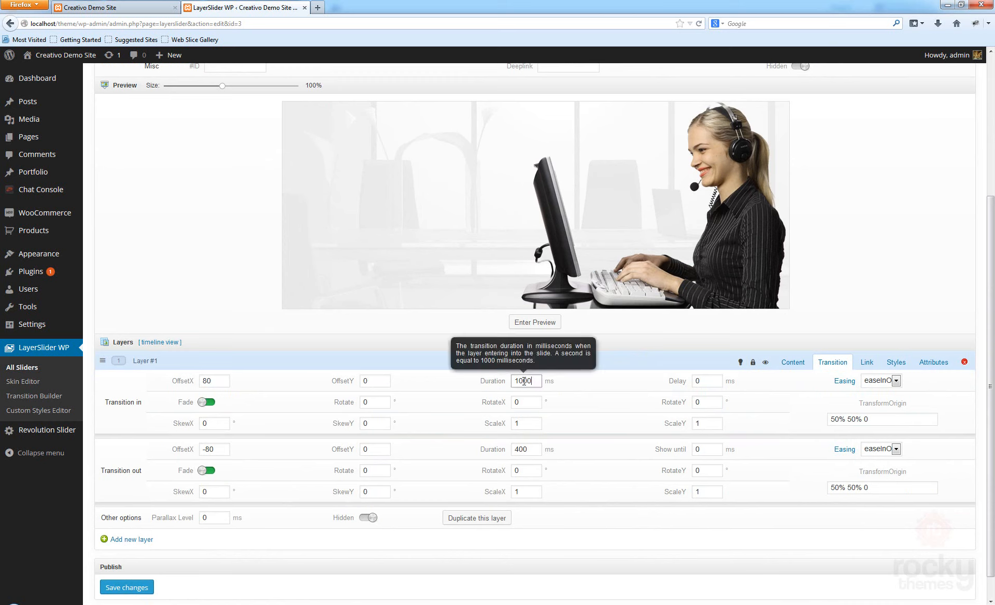
drag(536, 381, 507, 381)
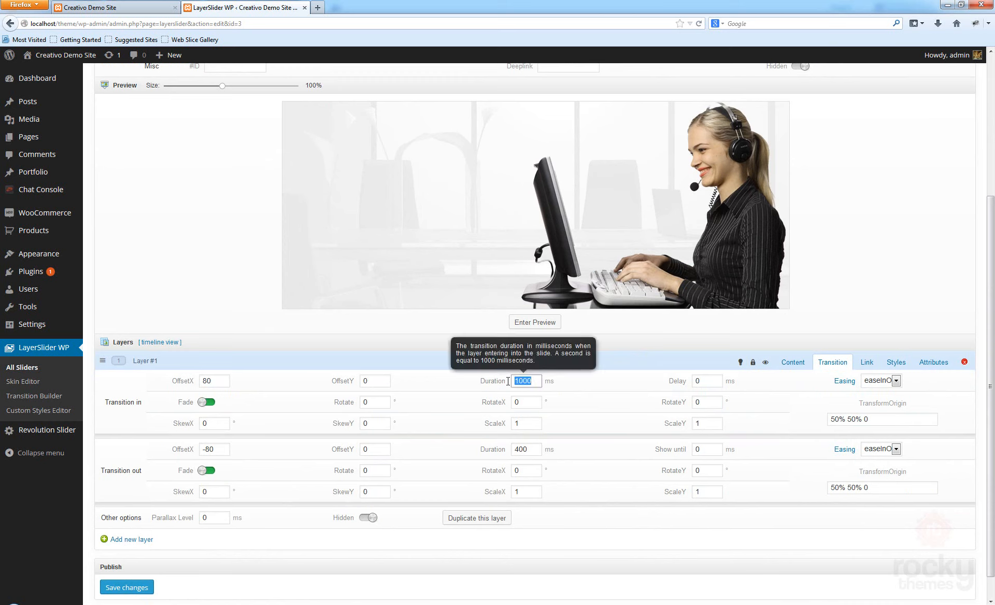
click(539, 381)
drag(533, 381, 517, 386)
click(202, 381)
drag(220, 381, 202, 382)
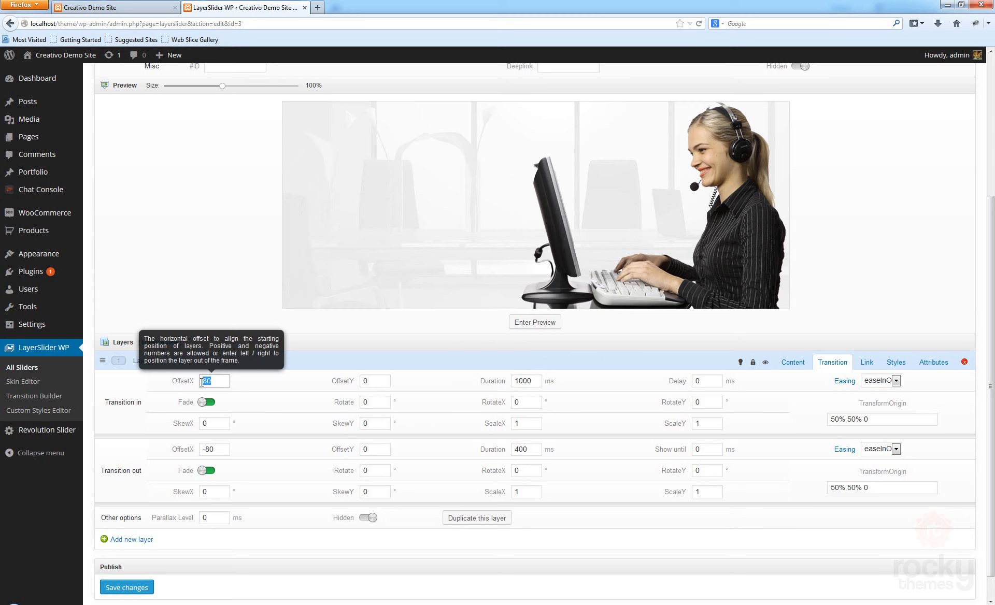
click(222, 383)
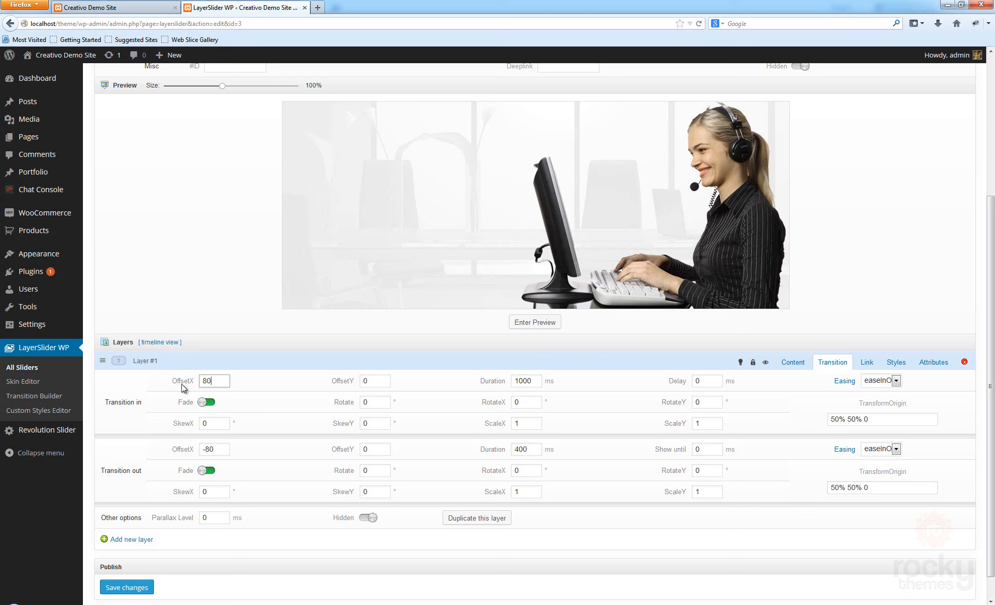
click(200, 385)
text(-)
drag(217, 381, 195, 381)
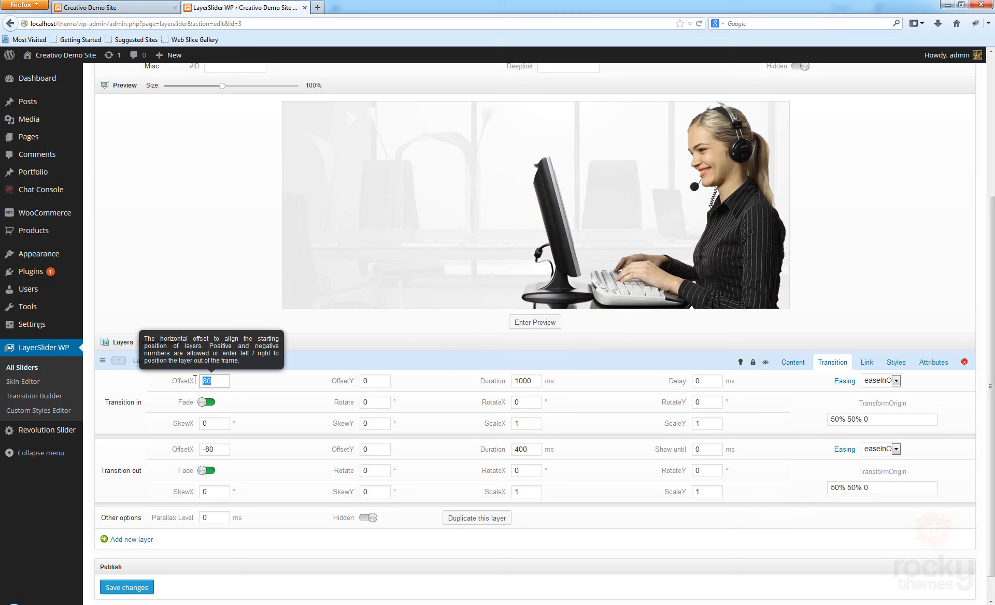
click(733, 236)
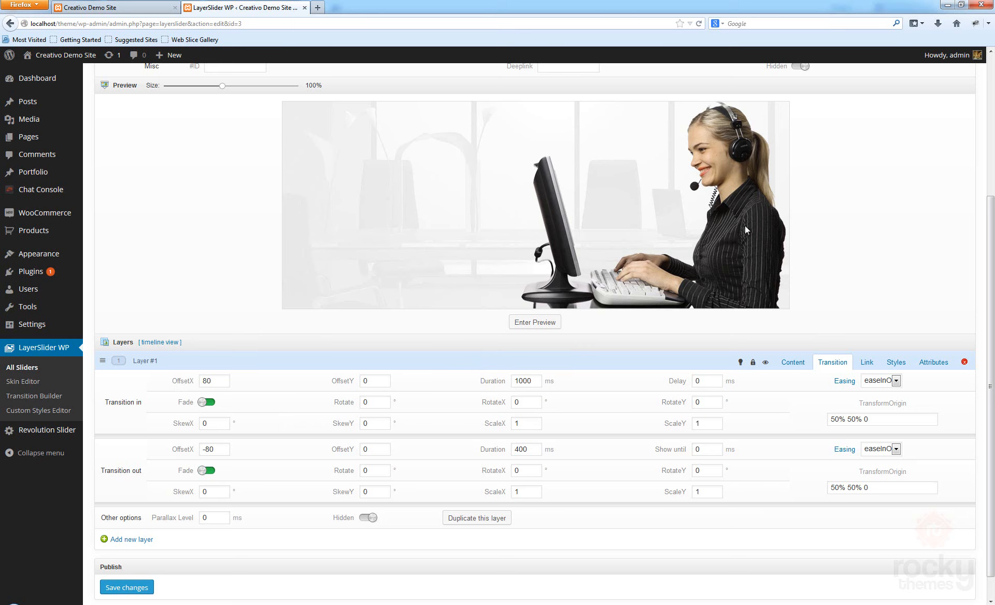
- Set Layer #1's top position to 0px in its layout styles
click(895, 362)
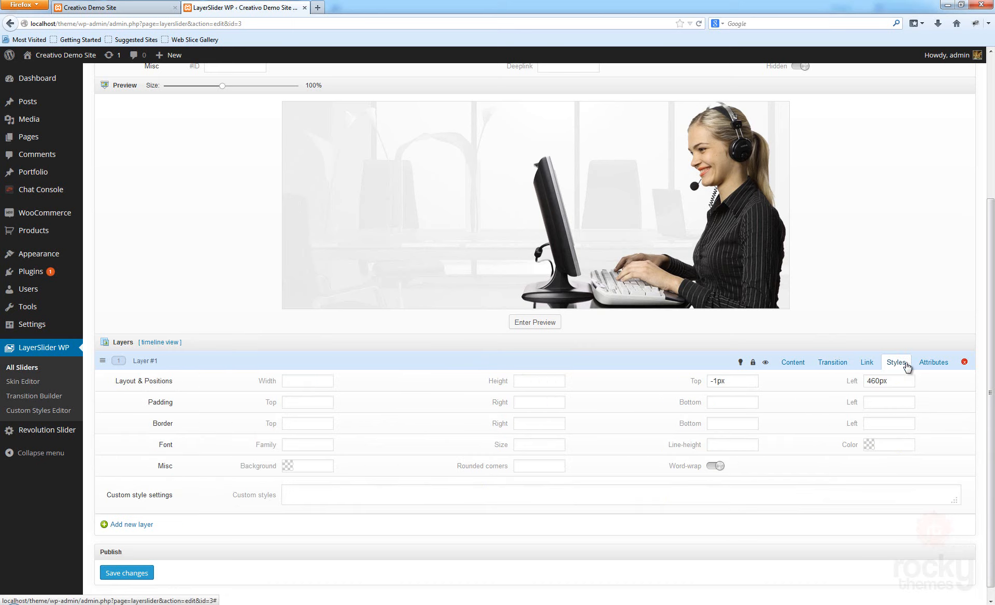
drag(717, 381, 704, 378)
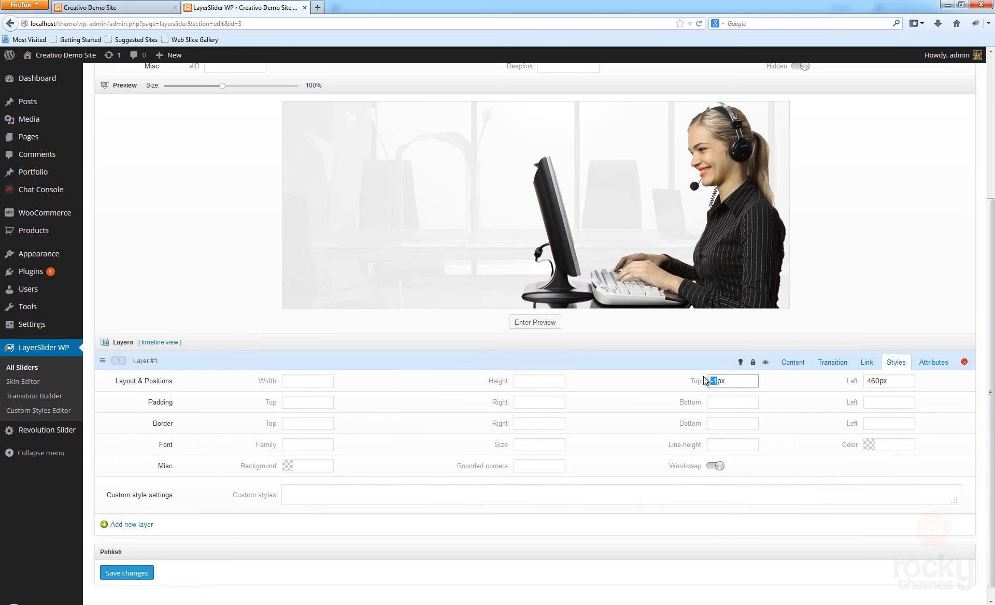
text(0)
click(985, 276)
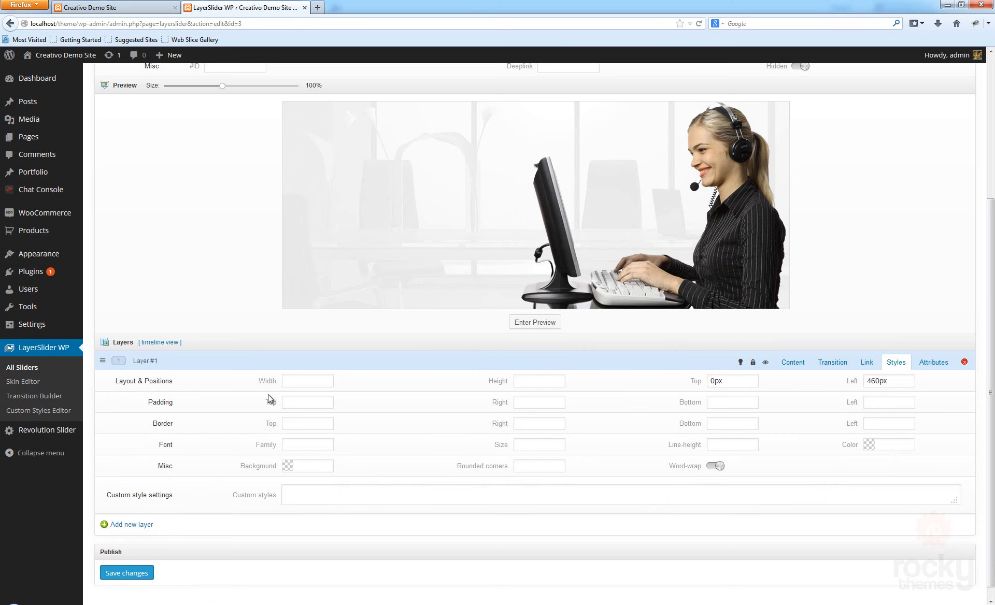
- Compare Layer #1's transition-in OffsetX with its left position, and try a left position of 540px on the slide
click(827, 365)
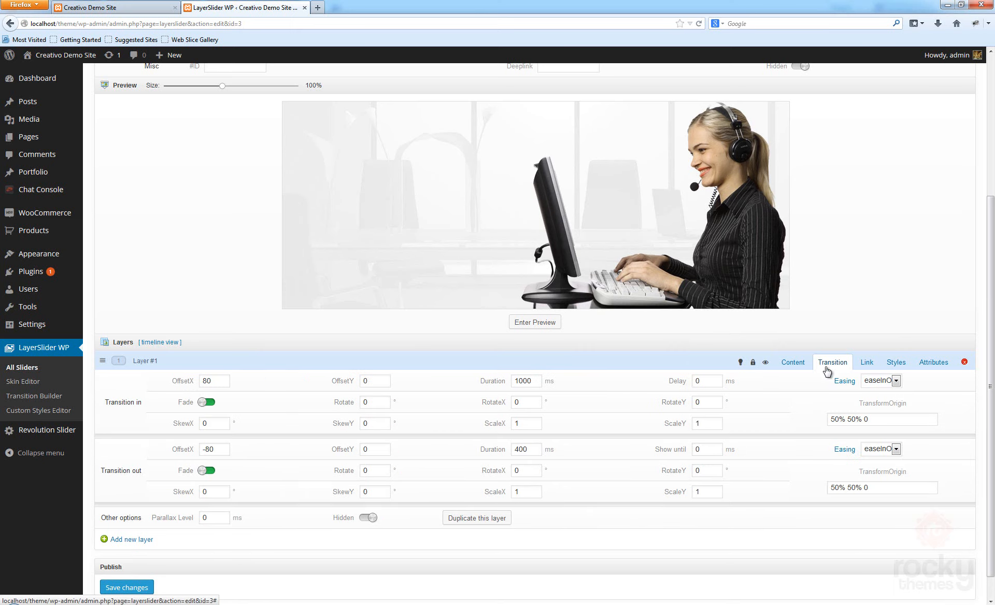
double_click(206, 381)
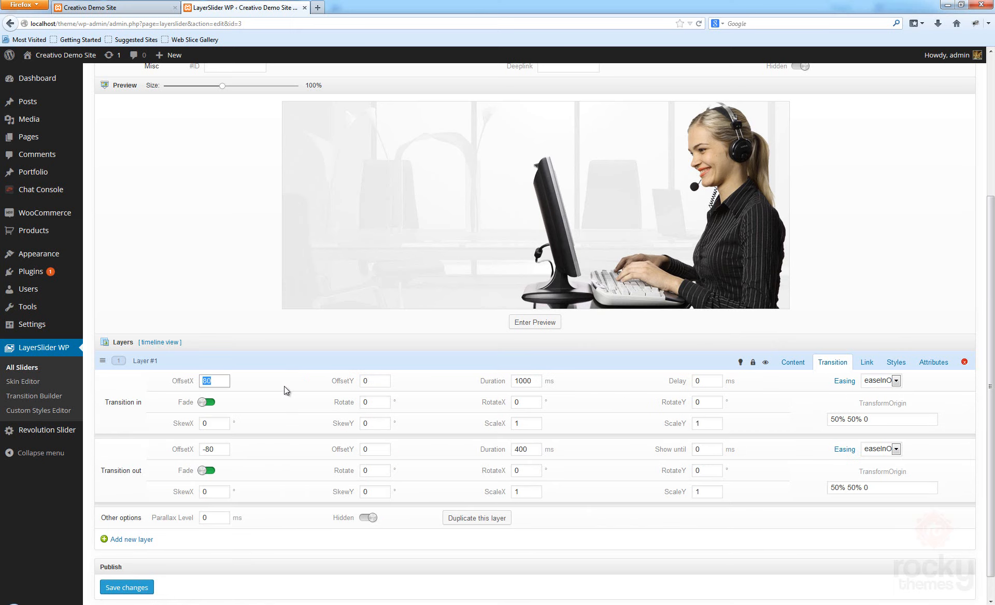
click(896, 363)
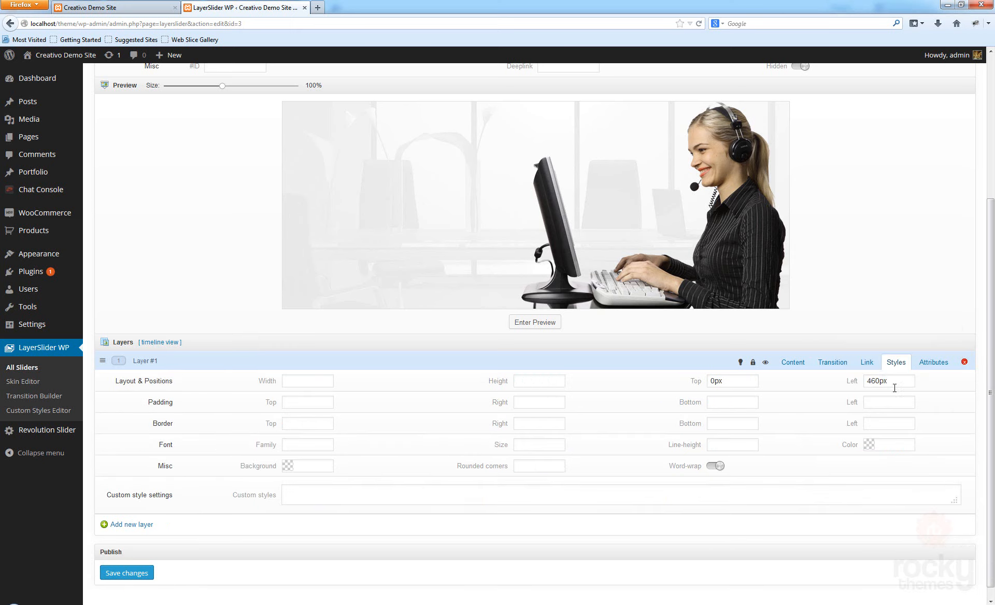
drag(881, 382, 868, 382)
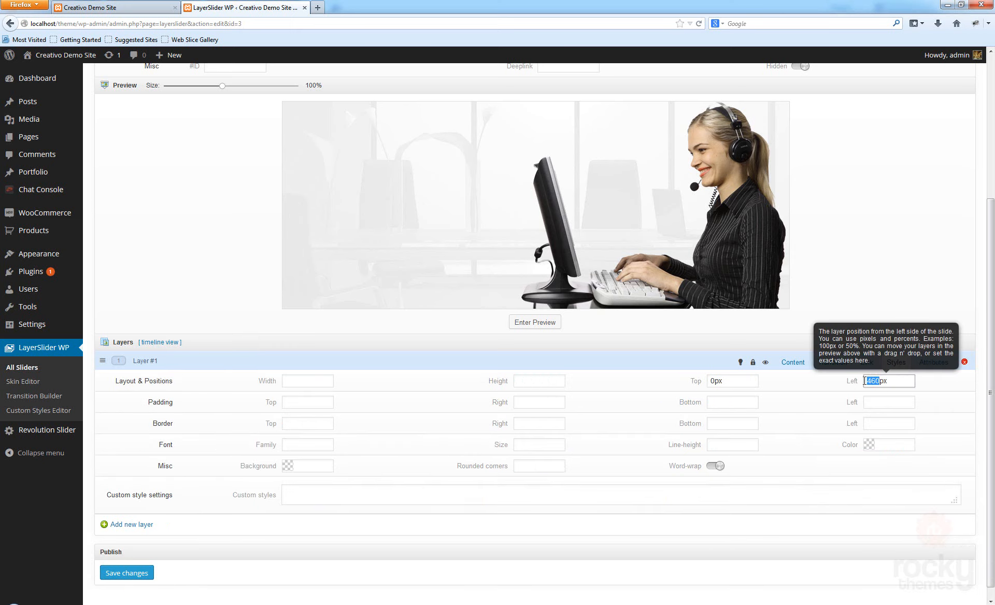
click(875, 381)
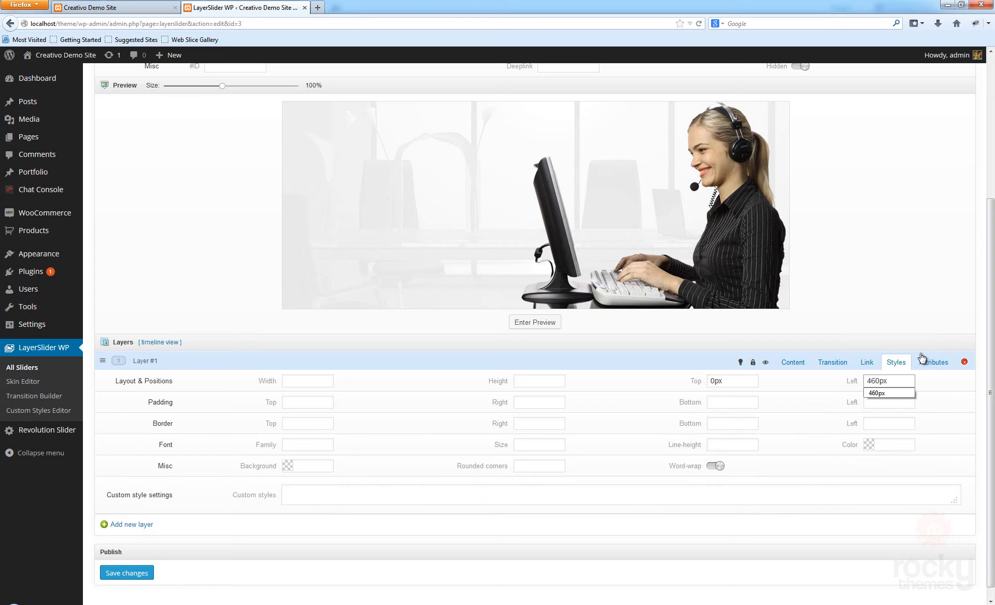
key(Escape)
key(shift+Home)
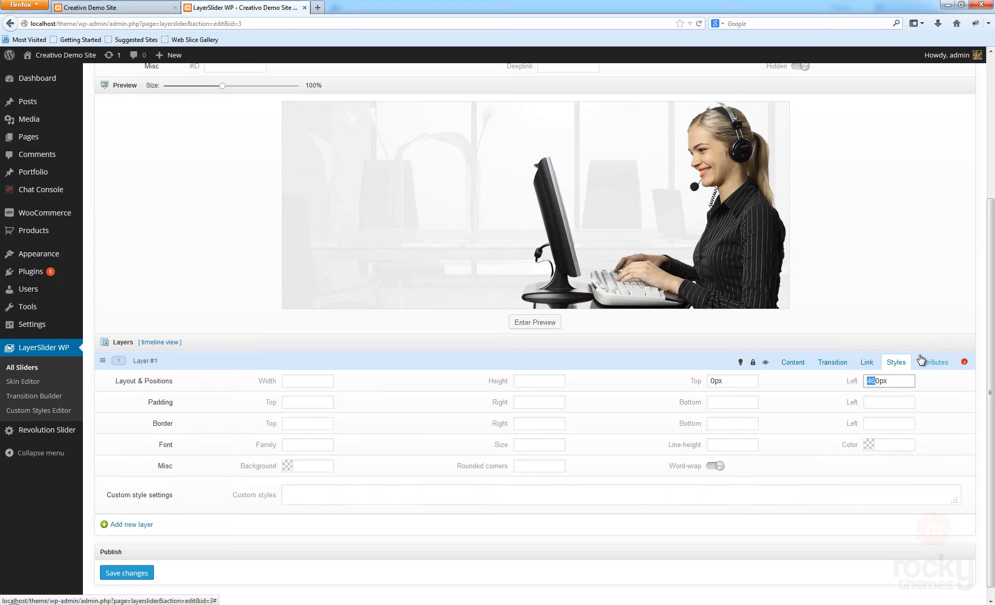
key(shift+Right)
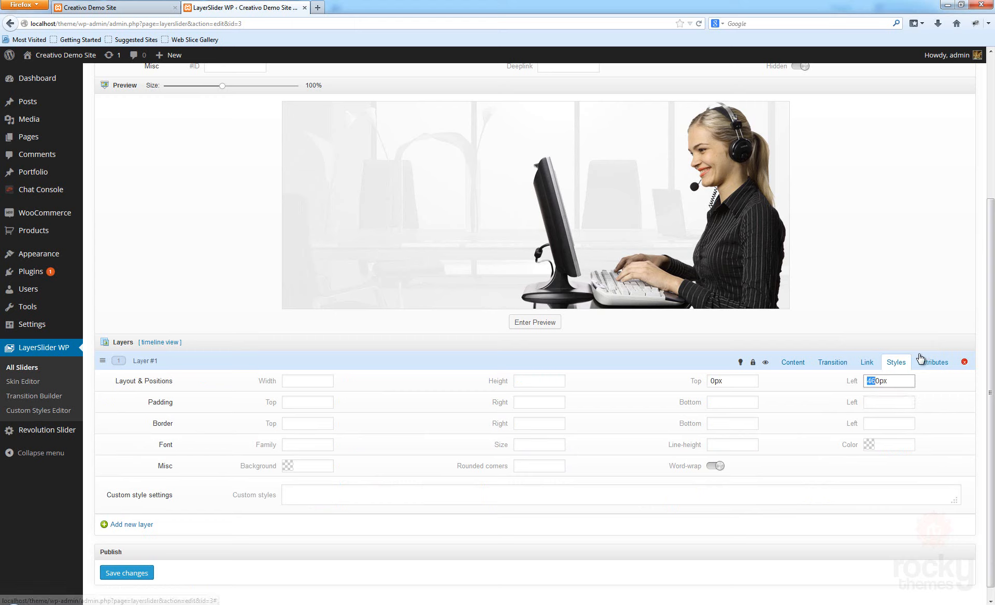
text(54)
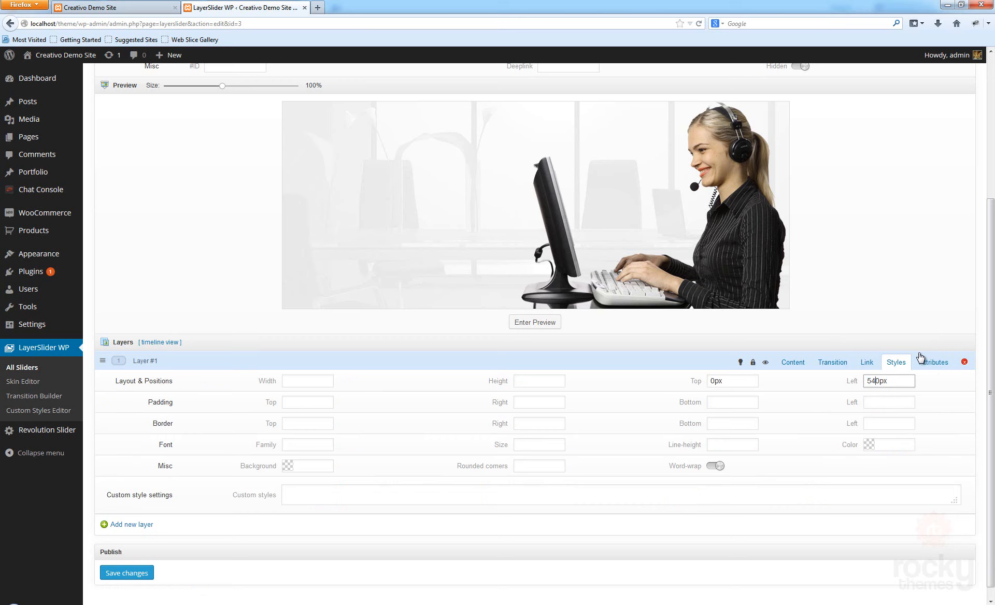
click(831, 234)
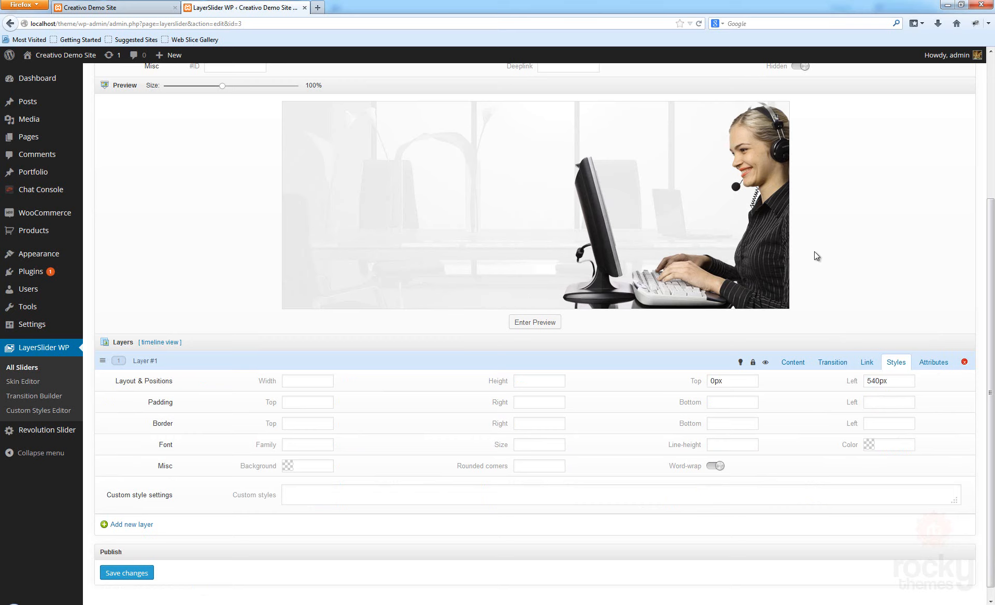
- Return Layer #1's left position to 460px
click(833, 362)
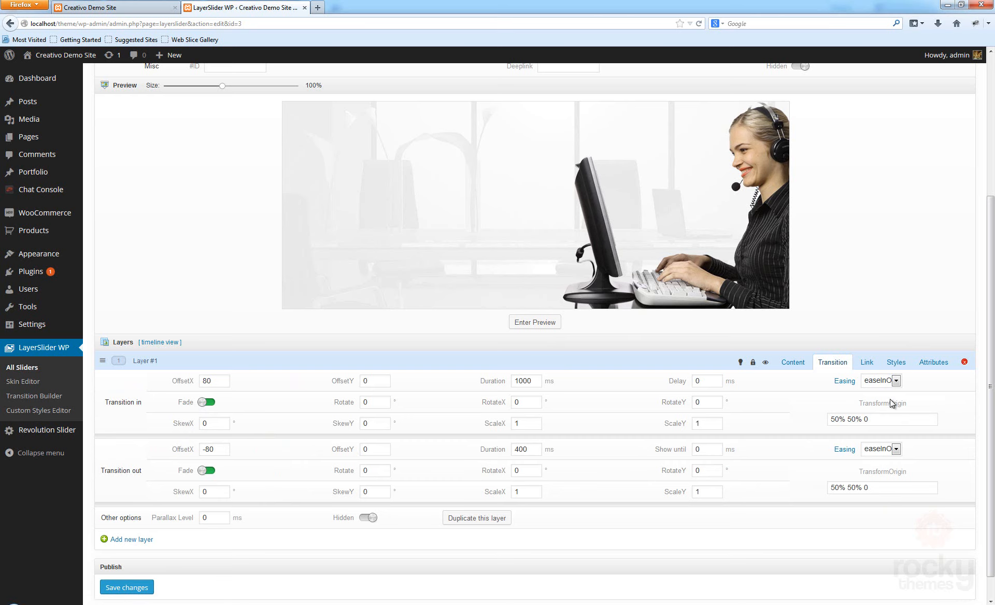
click(902, 369)
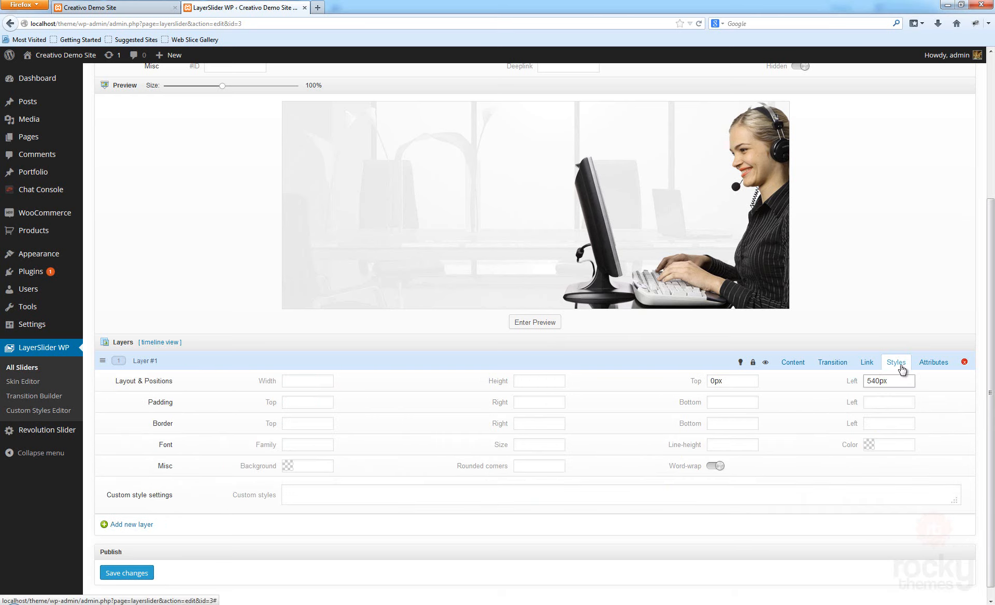
text(46)
click(834, 231)
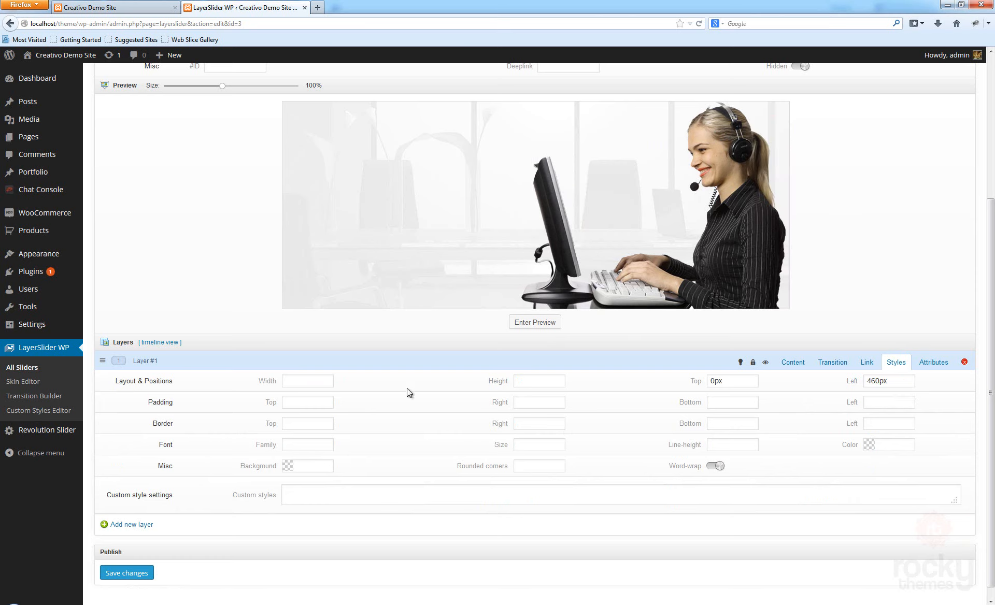
- Set Layer #1's transition-in OffsetX to right and preview the slide
click(837, 363)
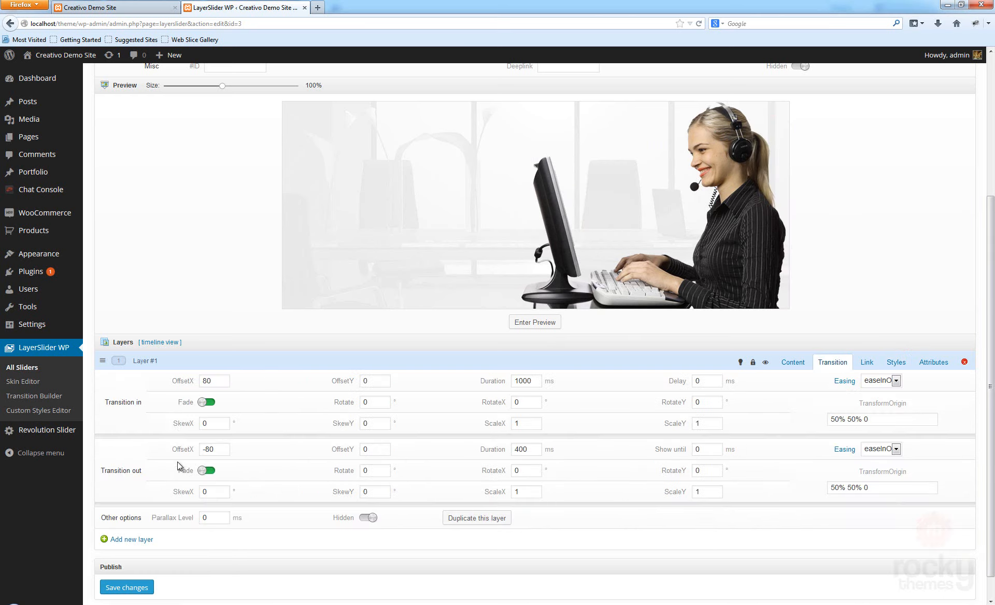
double_click(210, 381)
text(right)
click(250, 281)
click(896, 362)
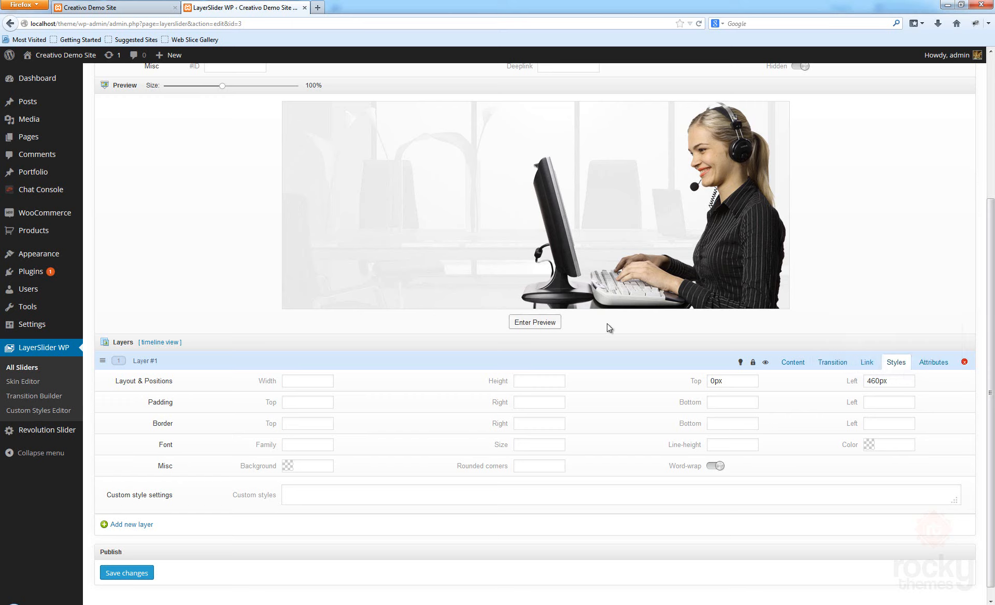
click(545, 323)
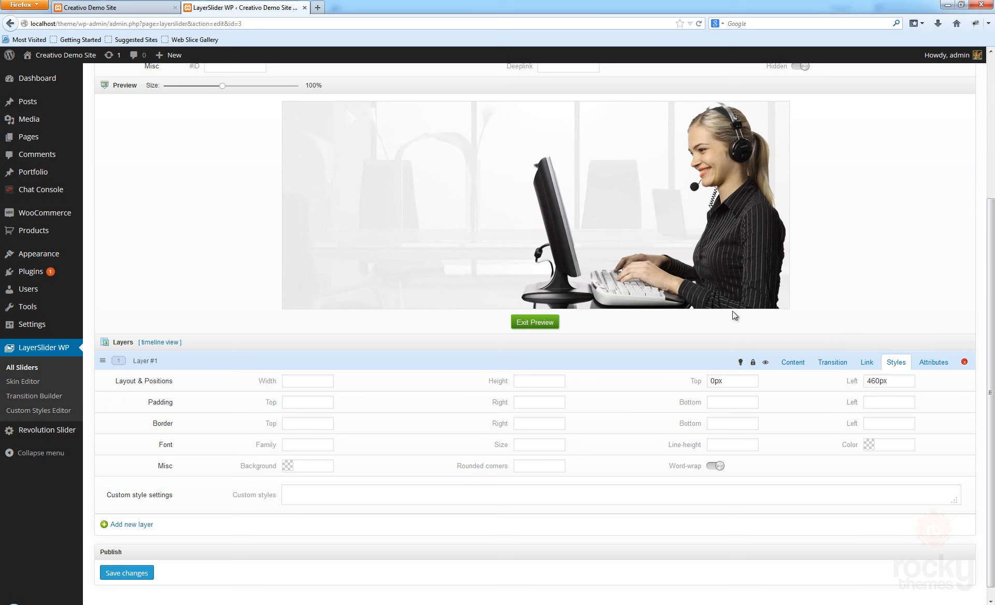
- Set Layer #1's transition-in duration to 1500 ms
click(832, 362)
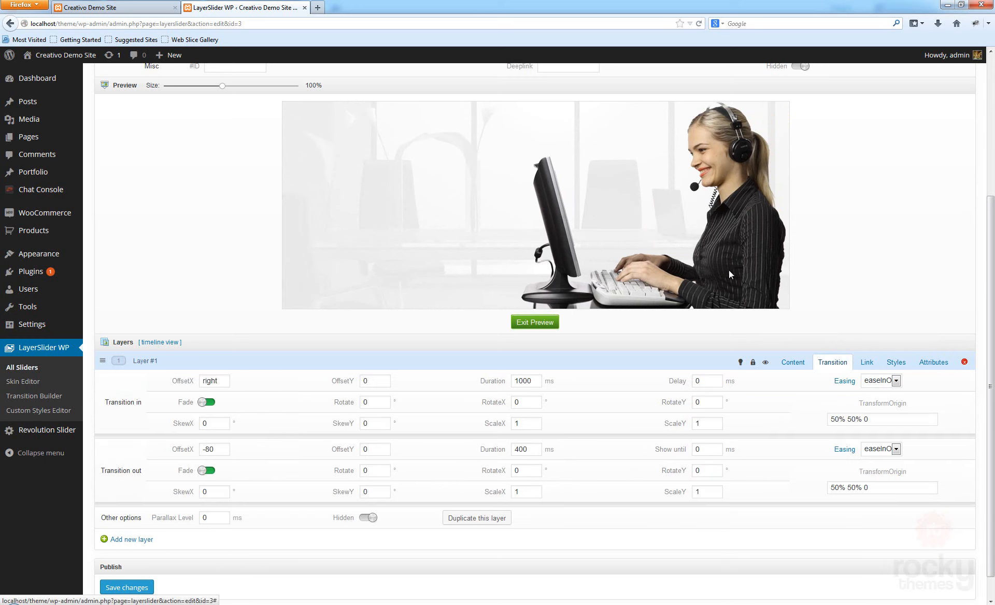
click(521, 380)
key(shift+Left)
text(5)
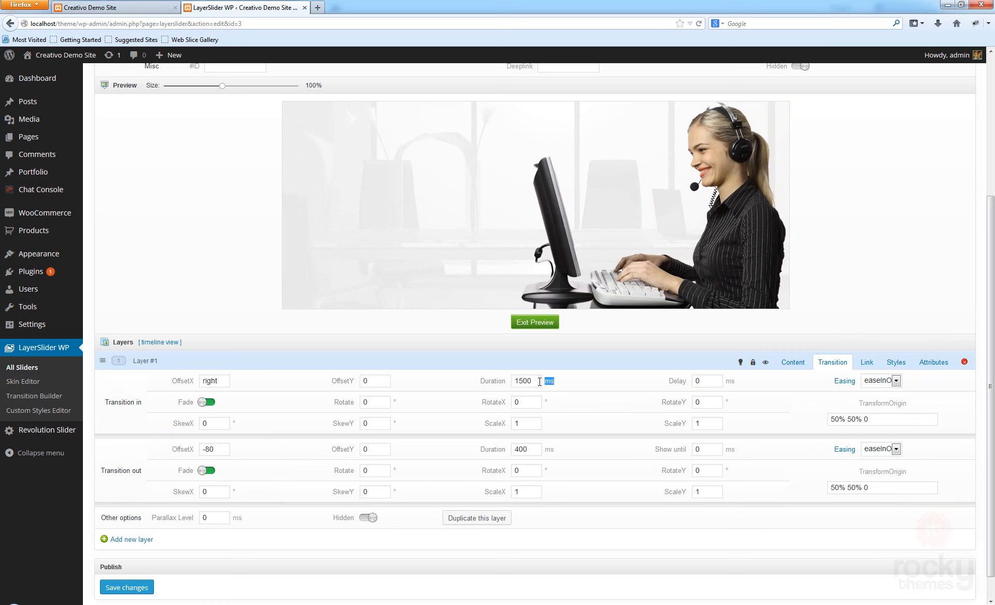
mouse_move(535, 382)
drag(536, 382, 498, 381)
click(573, 384)
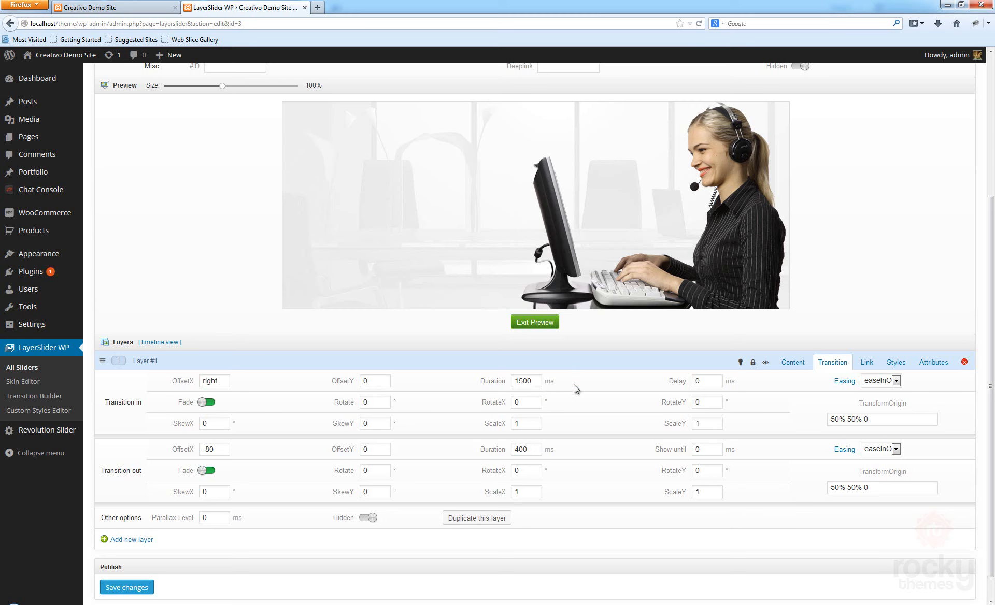
click(536, 384)
- Turn off Fade for Layer #1's transition in and transition out, and set the transition-out OffsetX to right
click(206, 402)
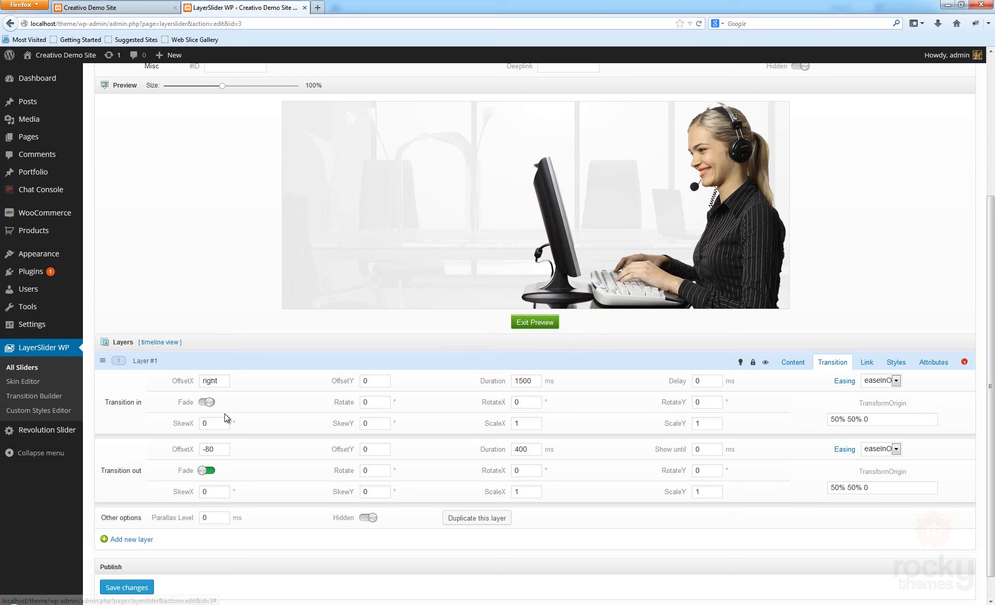
click(207, 471)
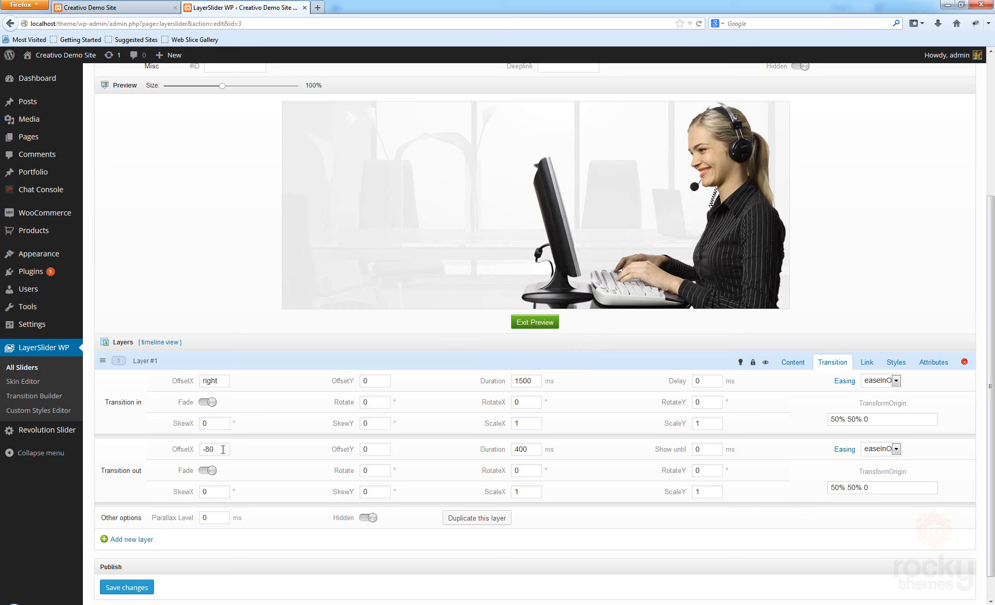
drag(222, 450, 125, 443)
text(right)
click(134, 291)
scroll(886, 274, up, 3)
scroll(886, 275, down, 3)
scroll(904, 277, up, 3)
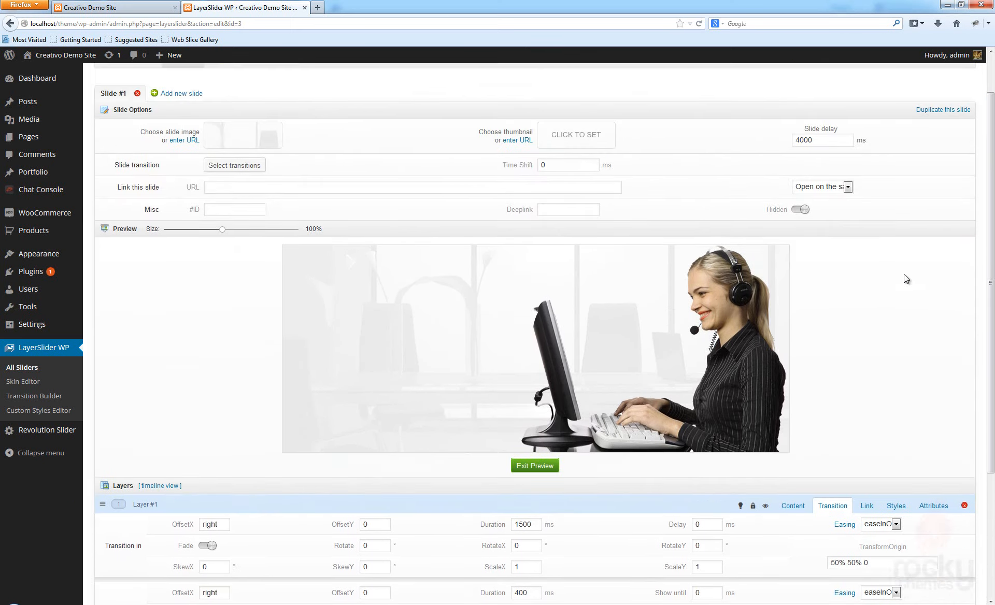
scroll(983, 337, down, 2)
scroll(984, 337, down, 2)
scroll(835, 233, up, 4)
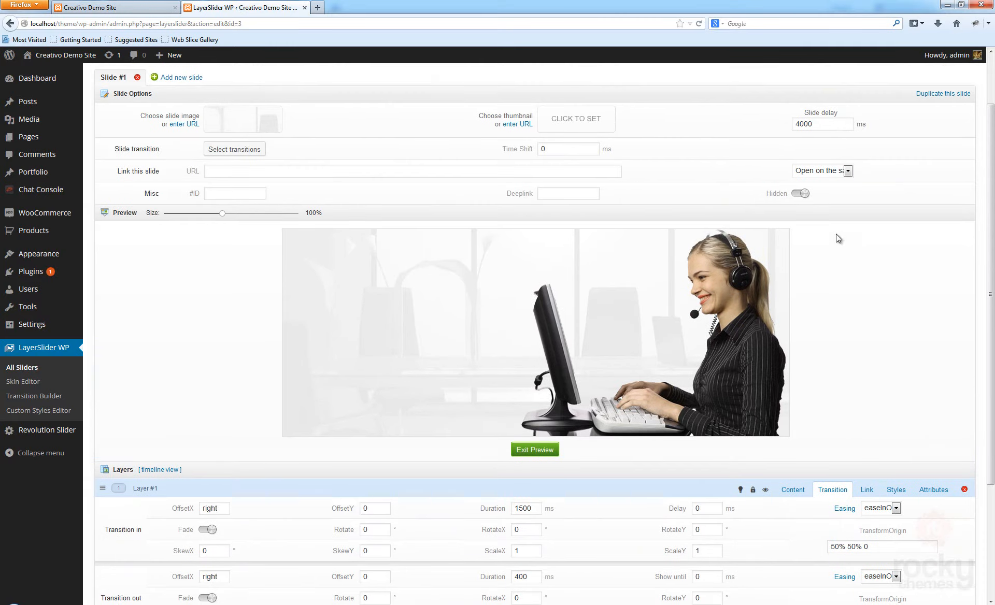
- Set Layer #1's transition-out duration to 1500 ms to match its transition-in duration
scroll(587, 369, down, 3)
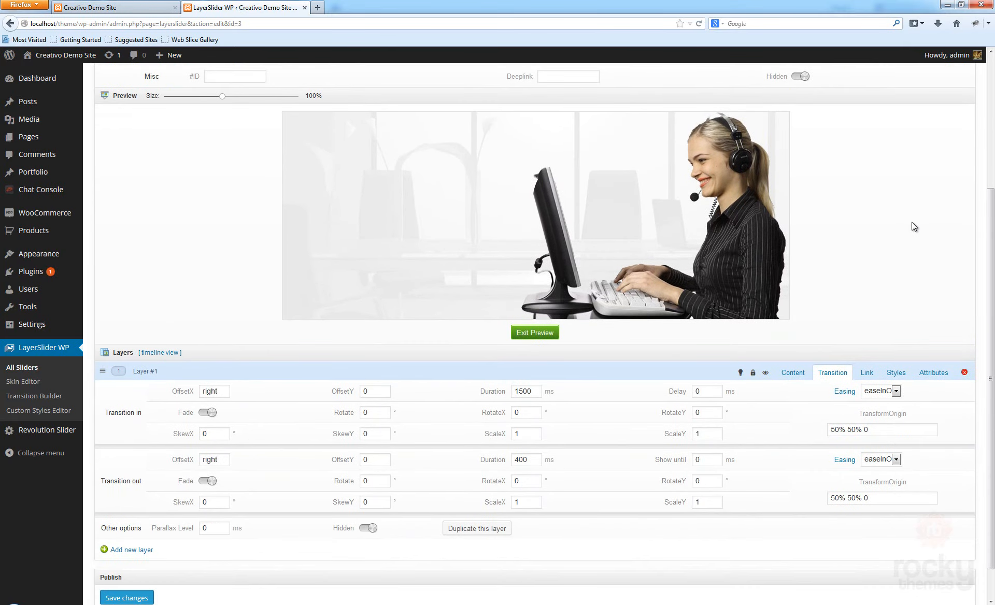
double_click(523, 459)
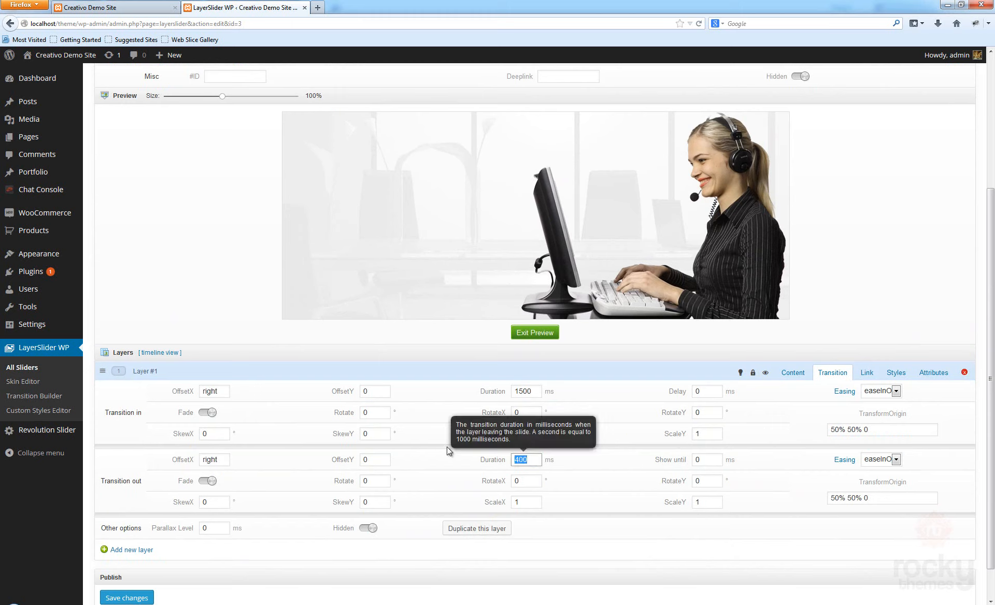
text(1500)
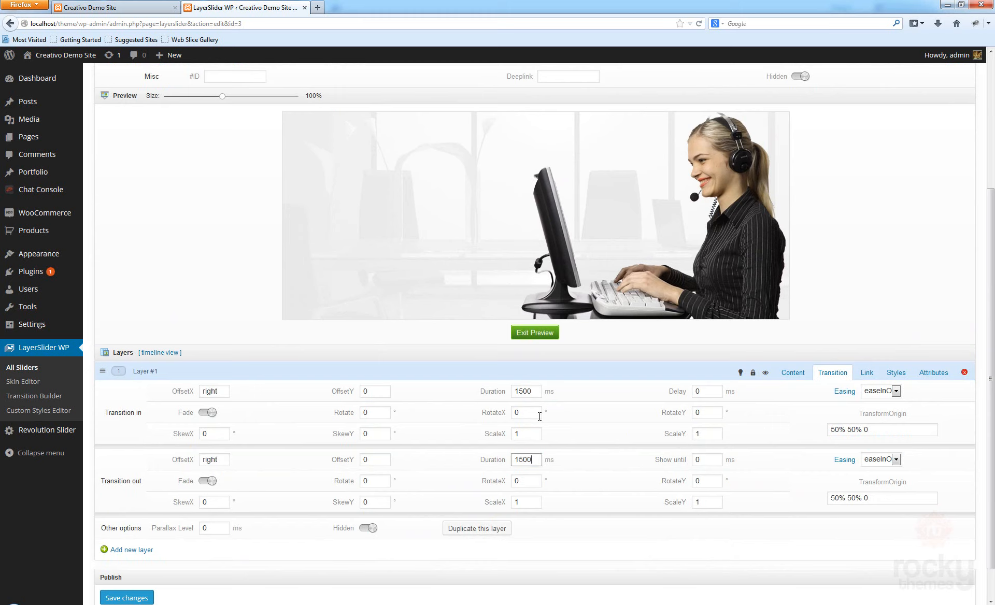
click(538, 395)
click(538, 461)
click(540, 392)
click(838, 286)
scroll(992, 227, up, 1)
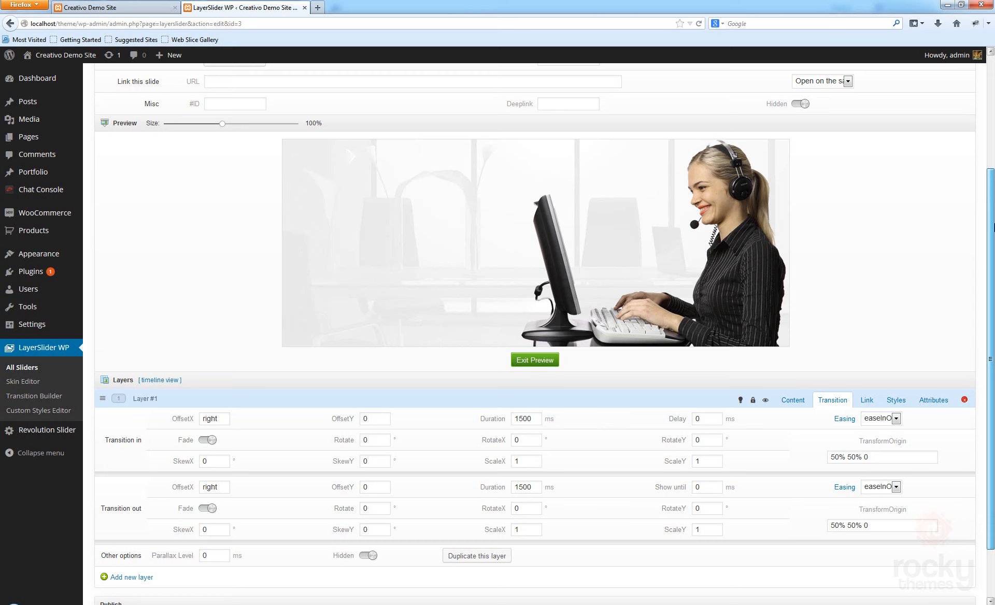
- Replay the slide preview to check Layer #1's transitions in and out, leaving preview mode at the end
scroll(828, 282, up, 1)
click(539, 368)
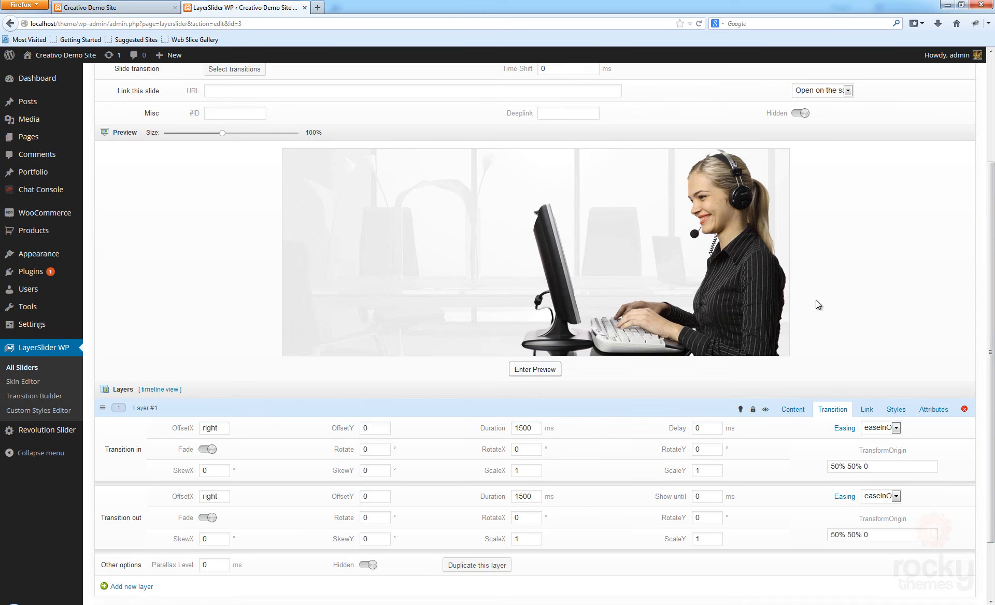
click(536, 370)
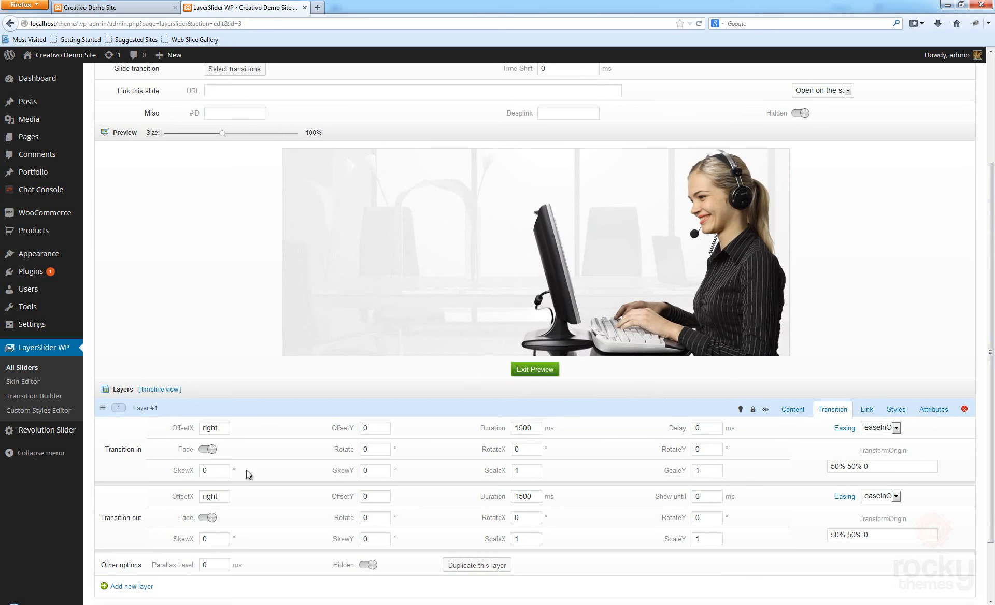
click(531, 371)
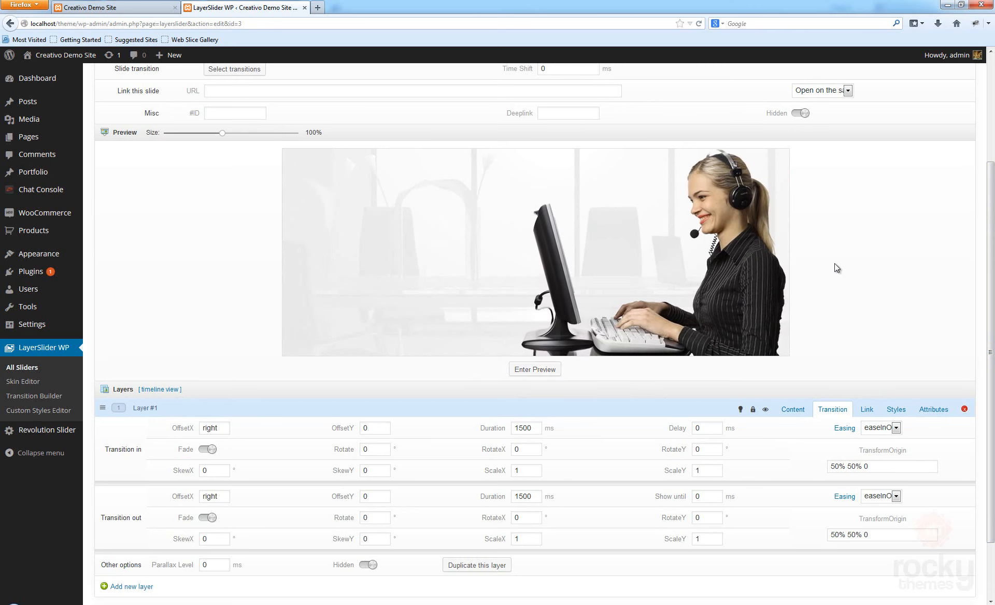
scroll(836, 269, up, 3)
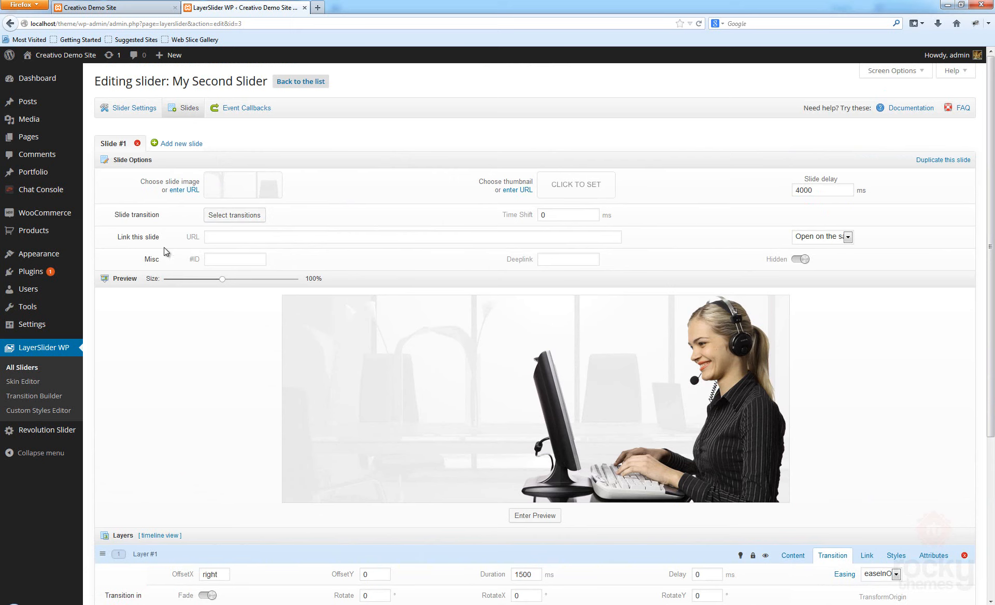
scroll(222, 346, down, 3)
scroll(221, 347, down, 2)
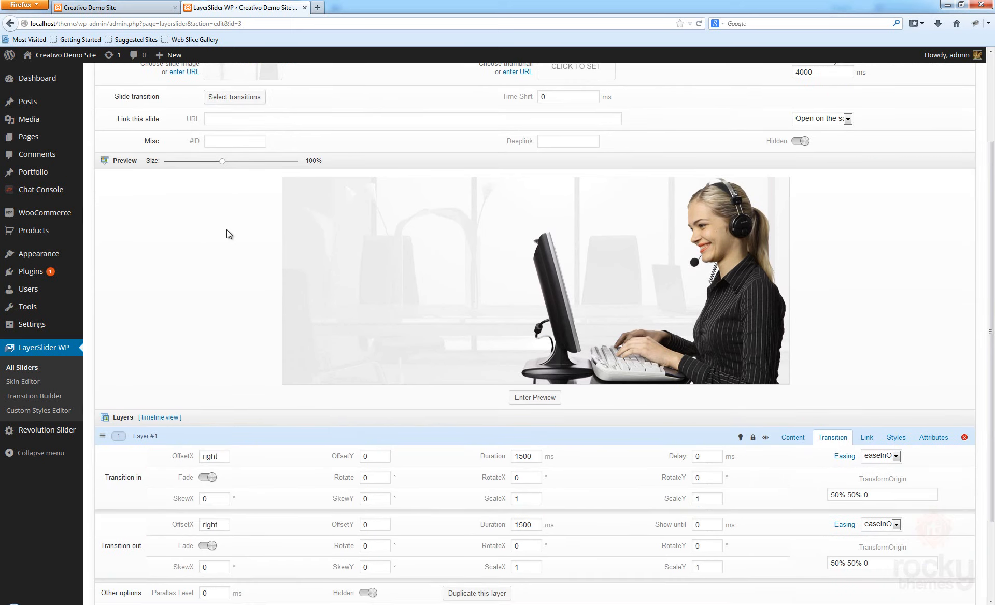
scroll(217, 255, down, 2)
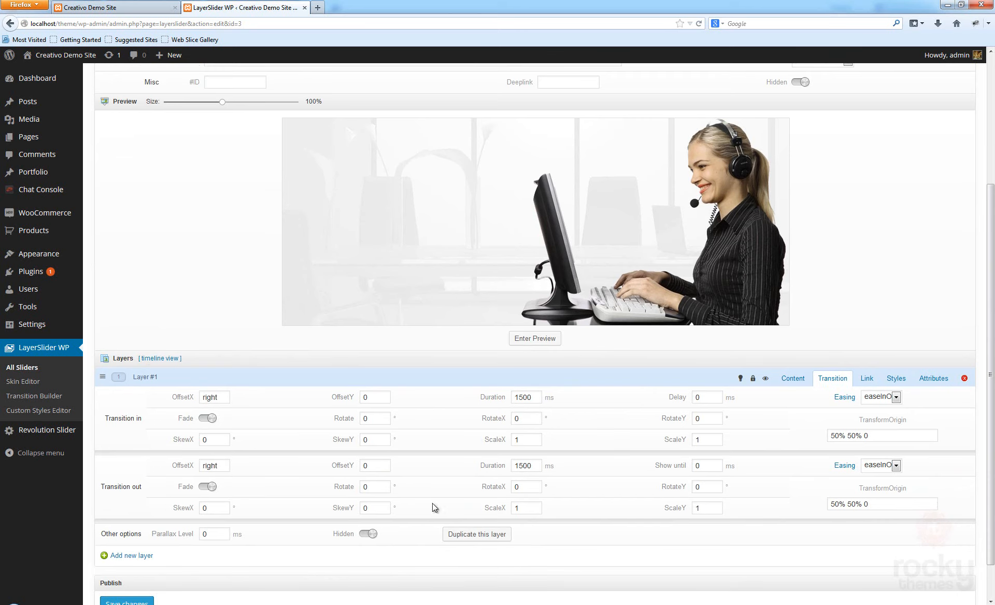
scroll(492, 446, down, 1)
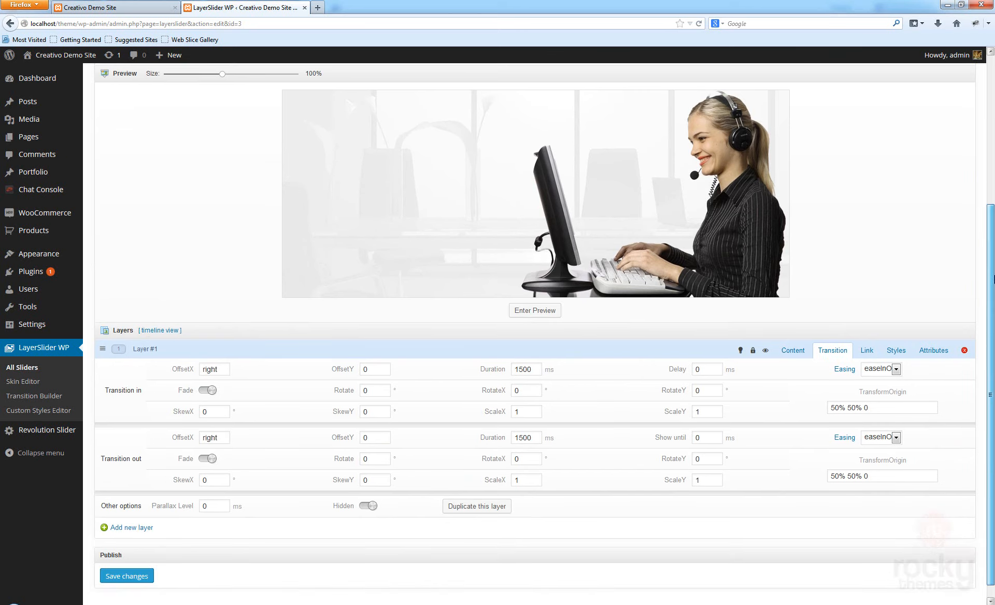
scroll(832, 202, up, 2)
scroll(841, 199, up, 2)
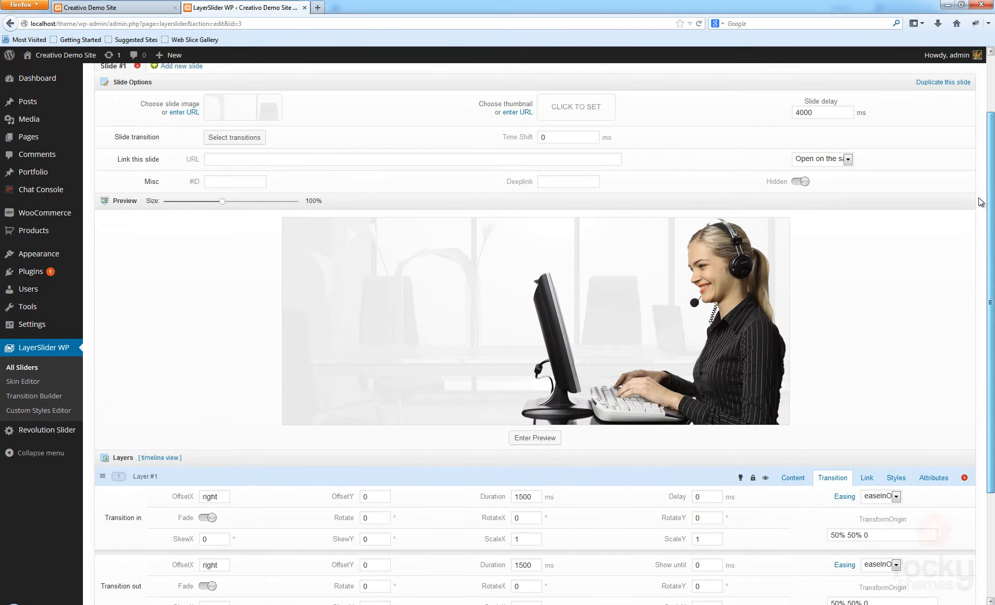
- Add a second layer to Slide #1 and set its content type to HTML / Video / Audio
scroll(841, 199, down, 4)
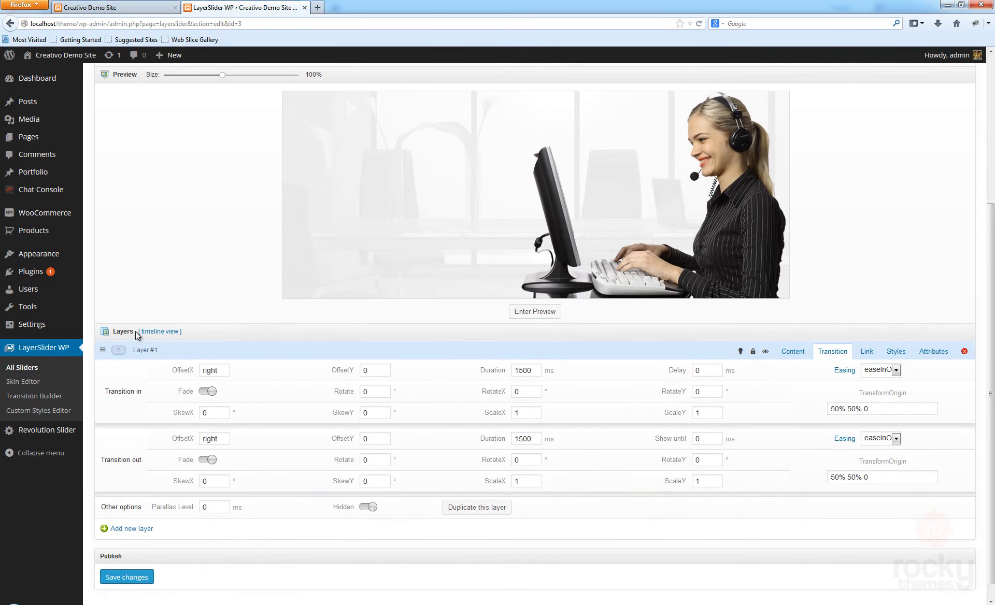
click(132, 529)
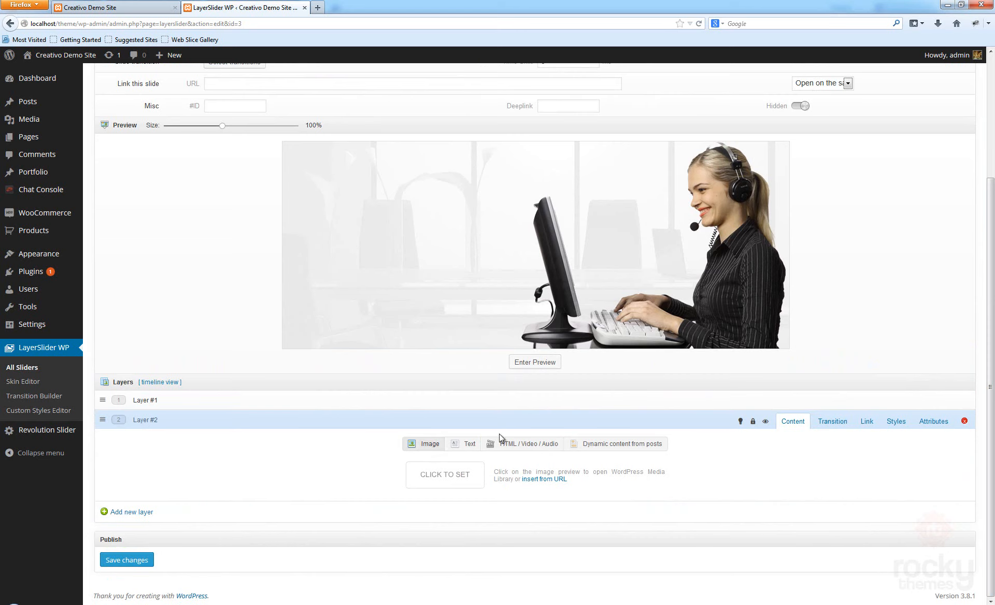
click(549, 444)
click(379, 467)
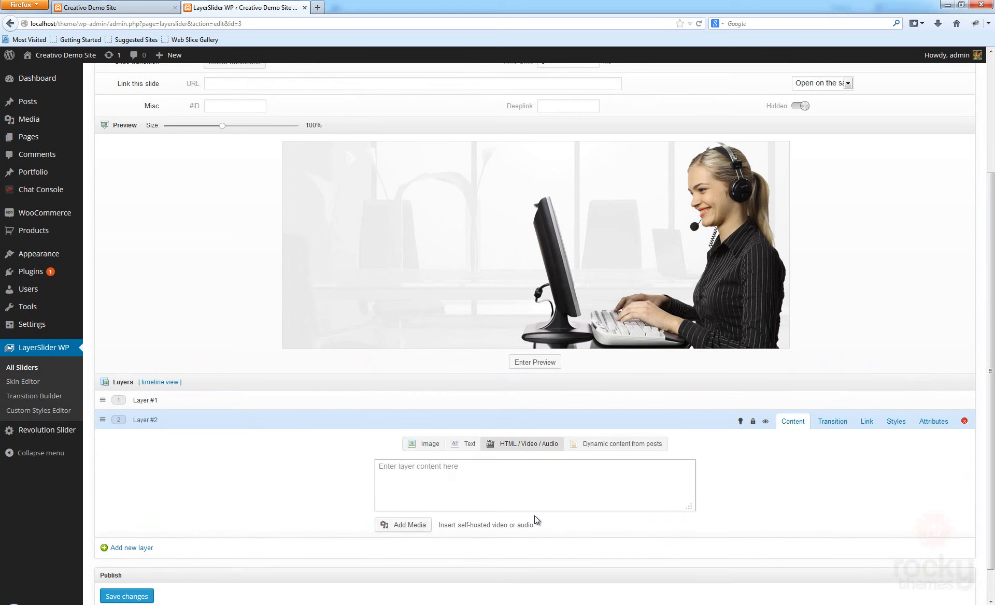
click(465, 447)
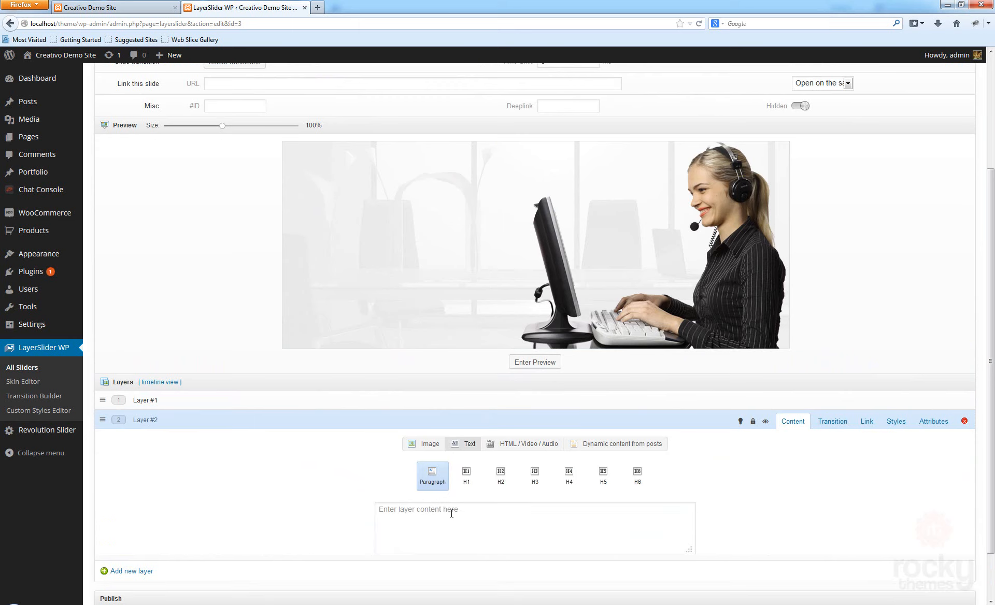
click(521, 445)
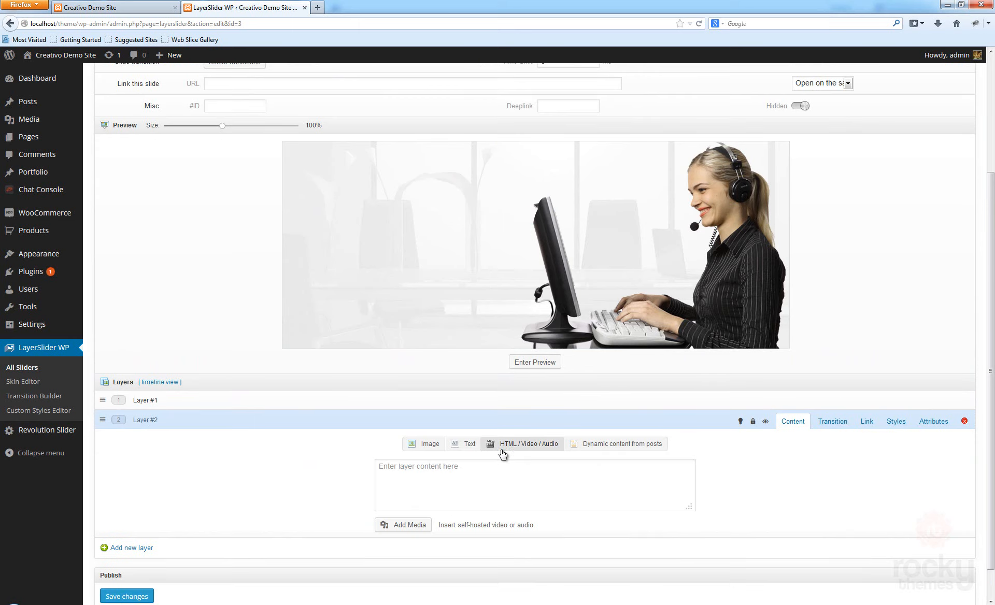
- Enter "Your Business Deserves The Best Solution" as Layer #2's content
click(497, 468)
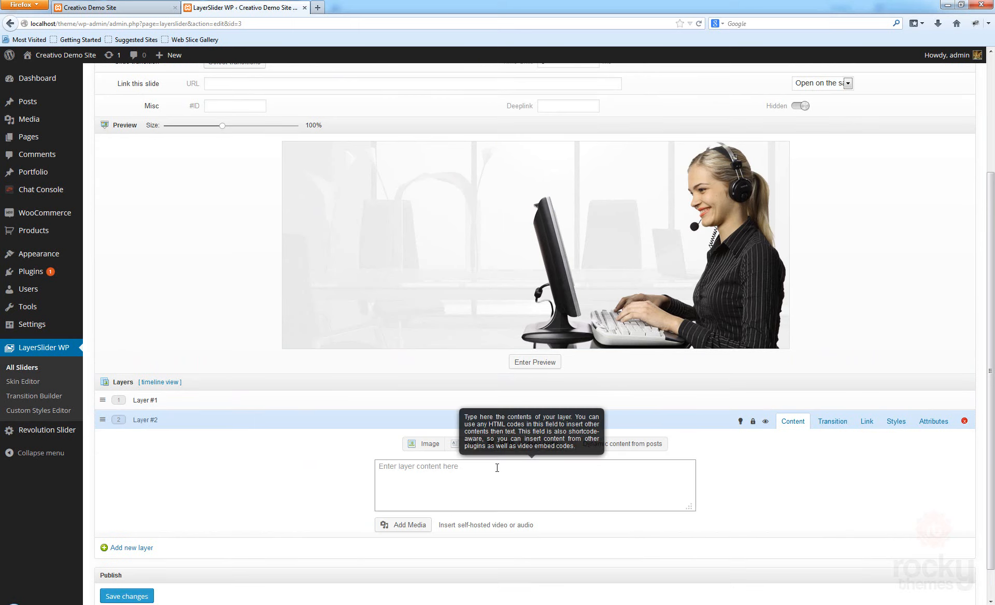
text(Your Bu)
text(siness des)
text(s)
text(eser)
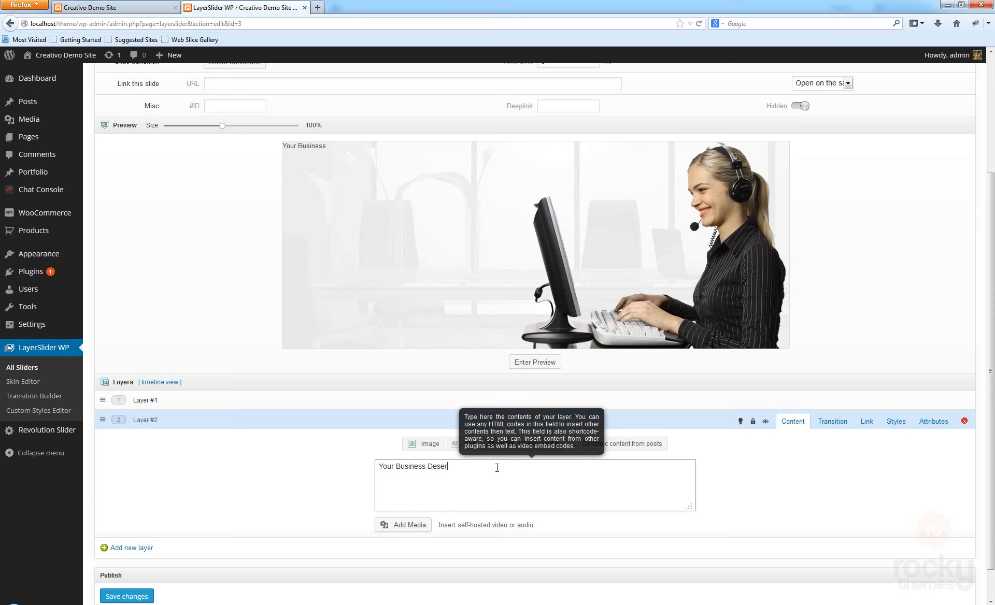
text(ves the Best Solution)
key(shift+Right)
text(T)
click(247, 280)
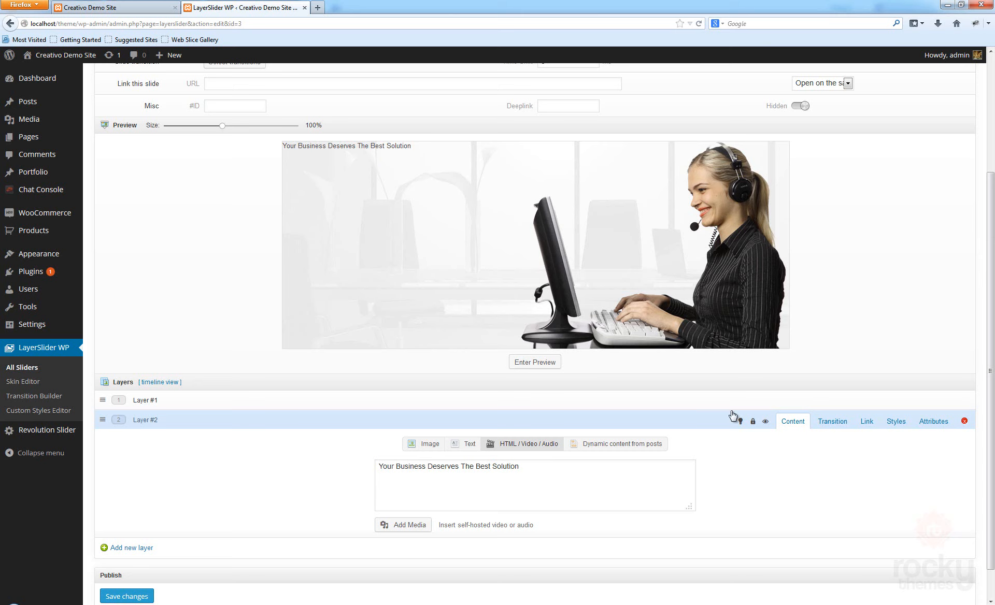
- Set Layer #2's font family to oswald, with size 36 and line-height 36
click(898, 423)
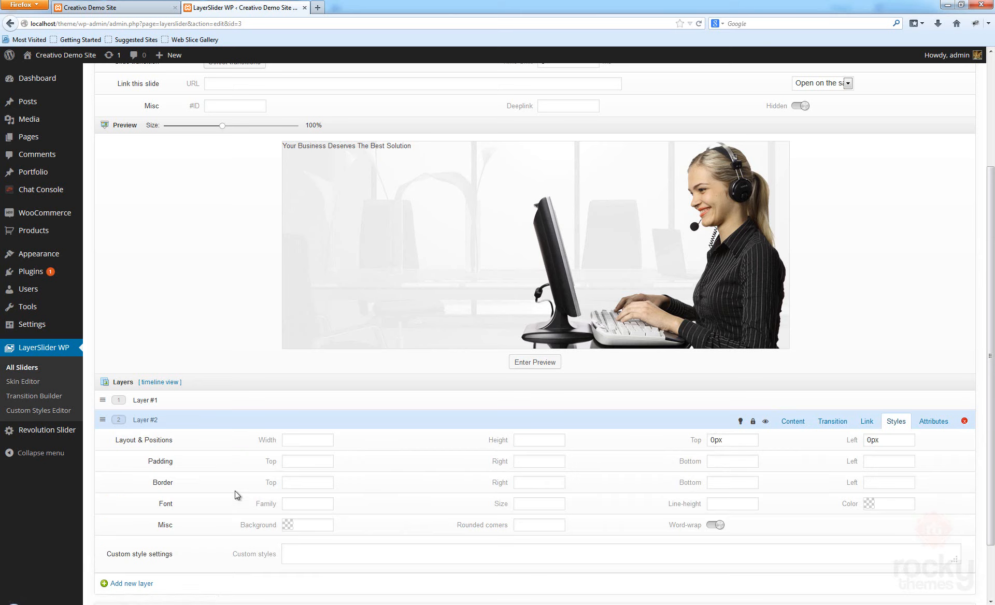
click(310, 505)
text(oswald)
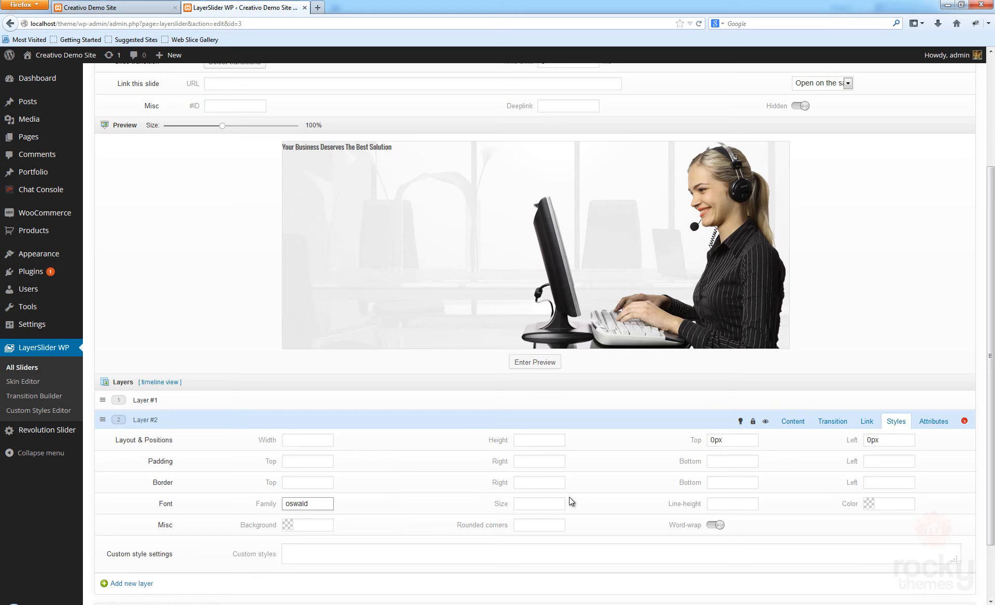
key(Tab)
text(36)
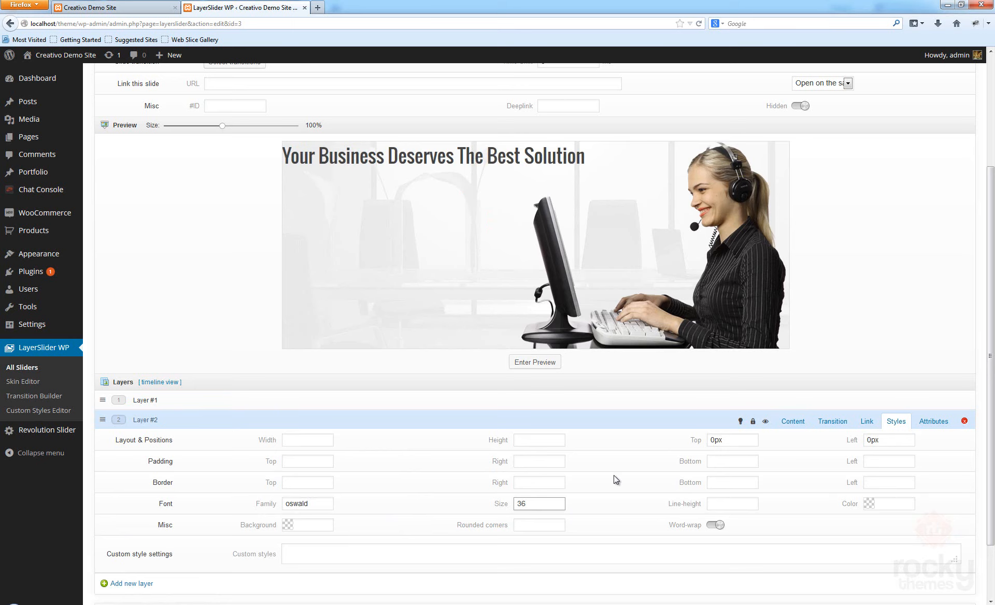
key(Tab)
text(36)
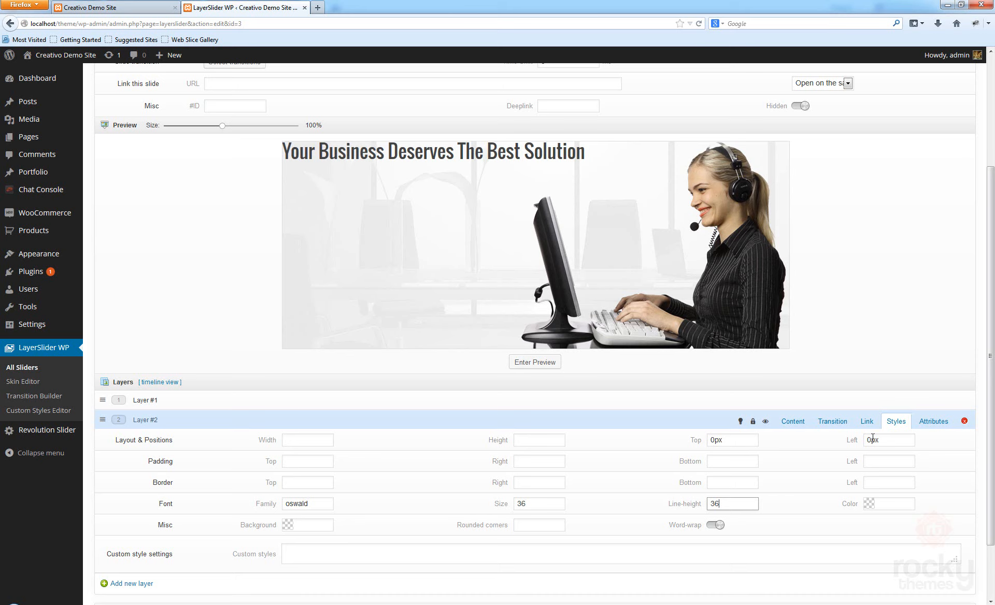
- Position Layer #2 at 20px from the left and 50px from the top of the slide
click(869, 440)
text(2)
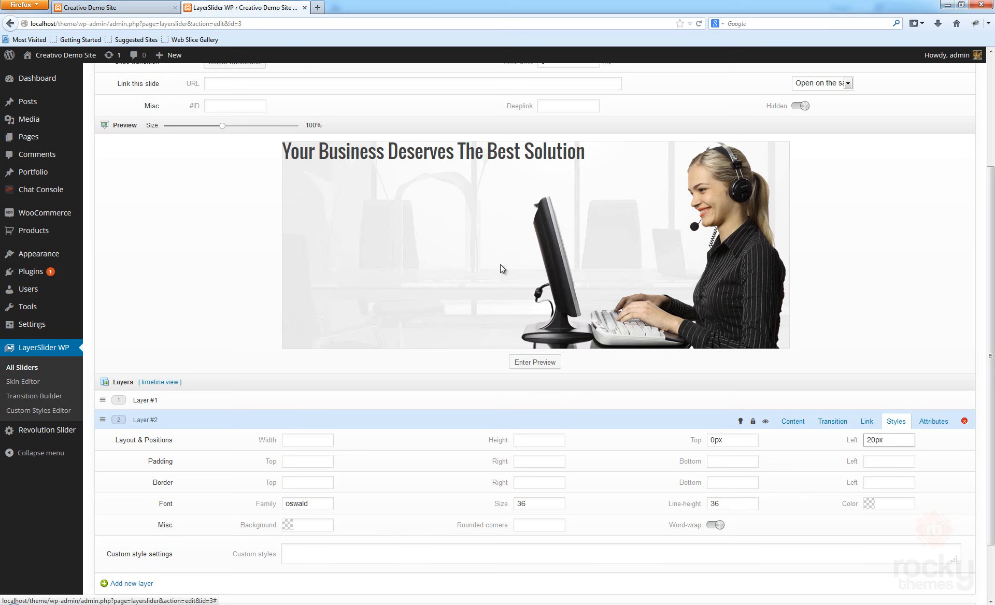
click(717, 440)
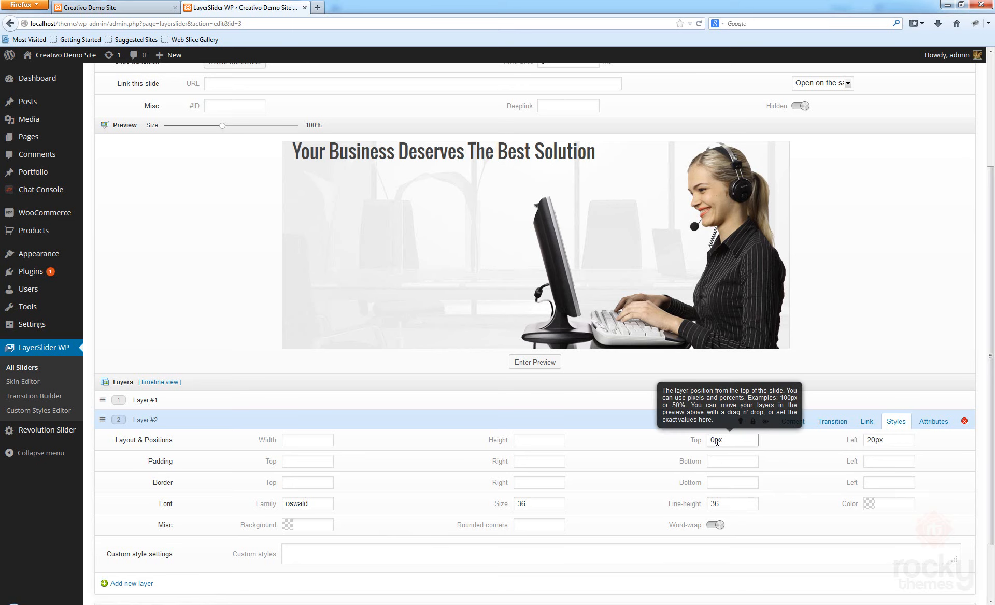
text(5)
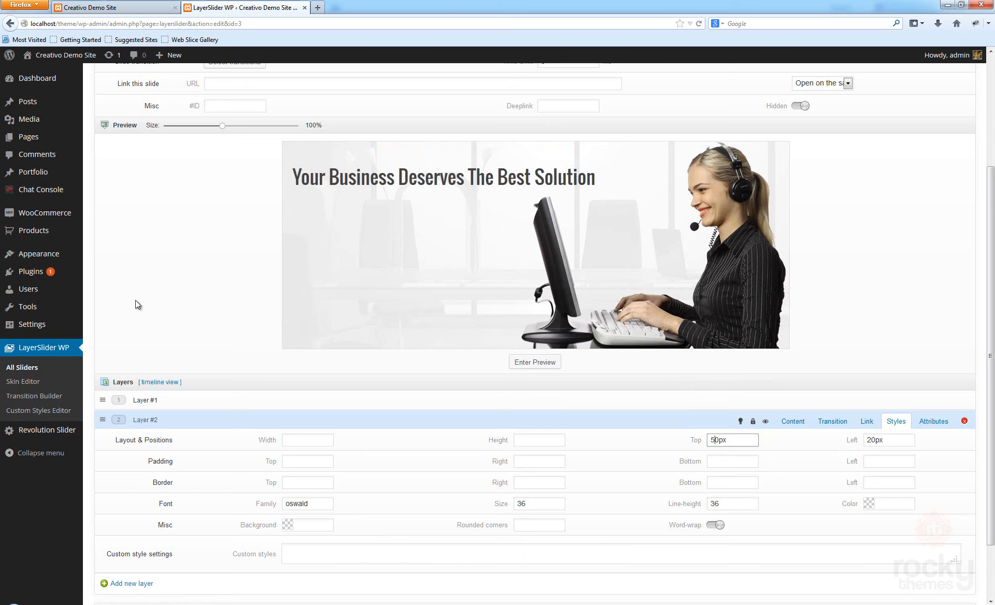
click(173, 332)
- Insert a <br> line break after "Deserves" in Layer #2's content
click(803, 421)
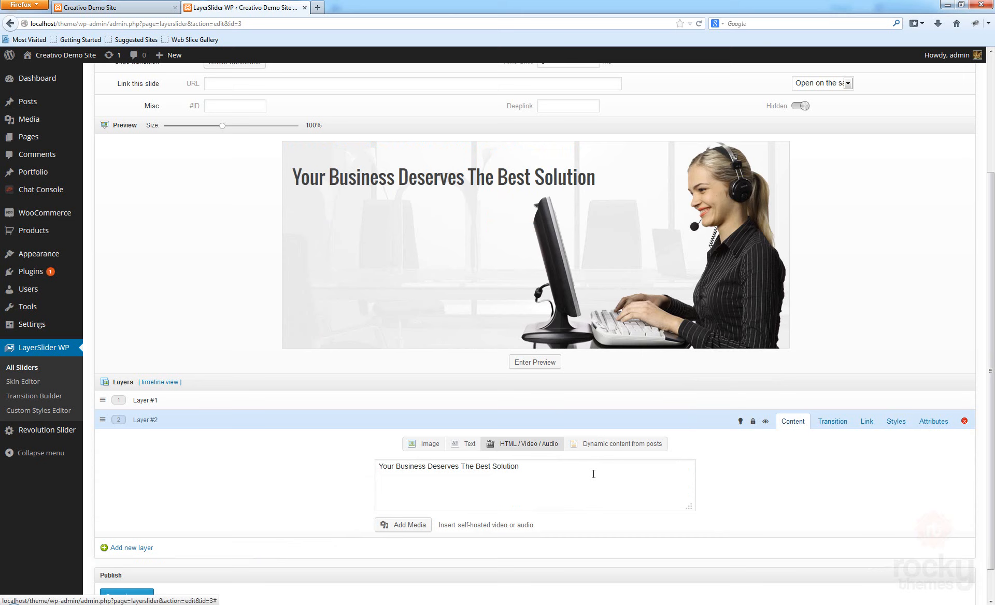
click(460, 466)
text(<b)
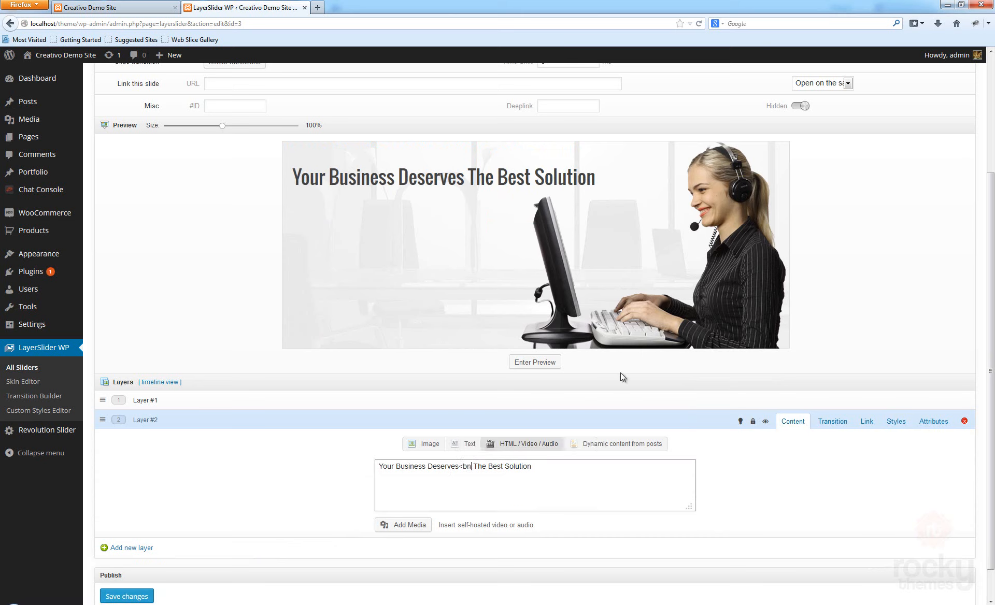
text(r>)
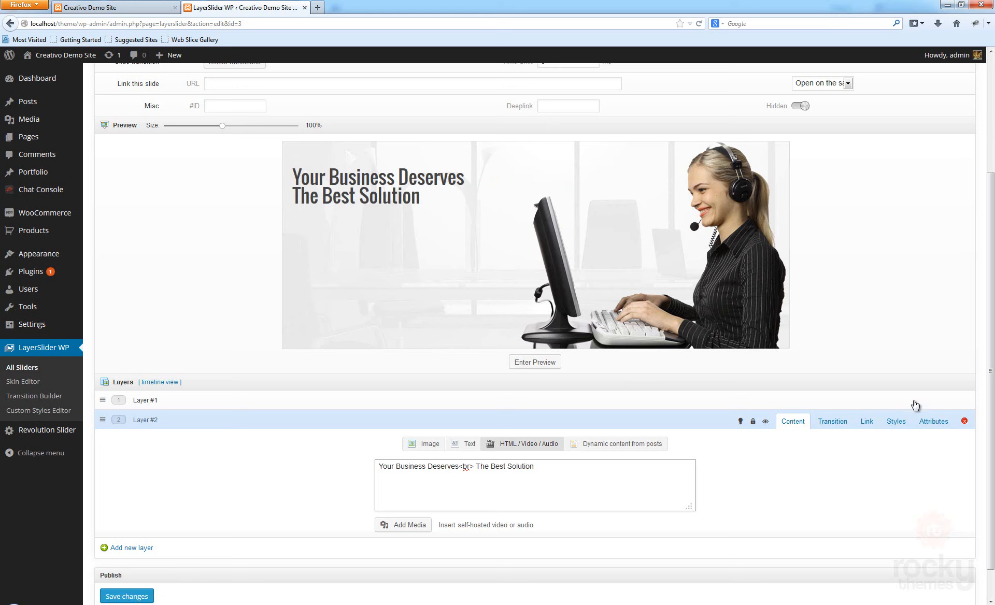
- Add the custom style "letter-spacing: -2px;" to Layer #2
click(895, 422)
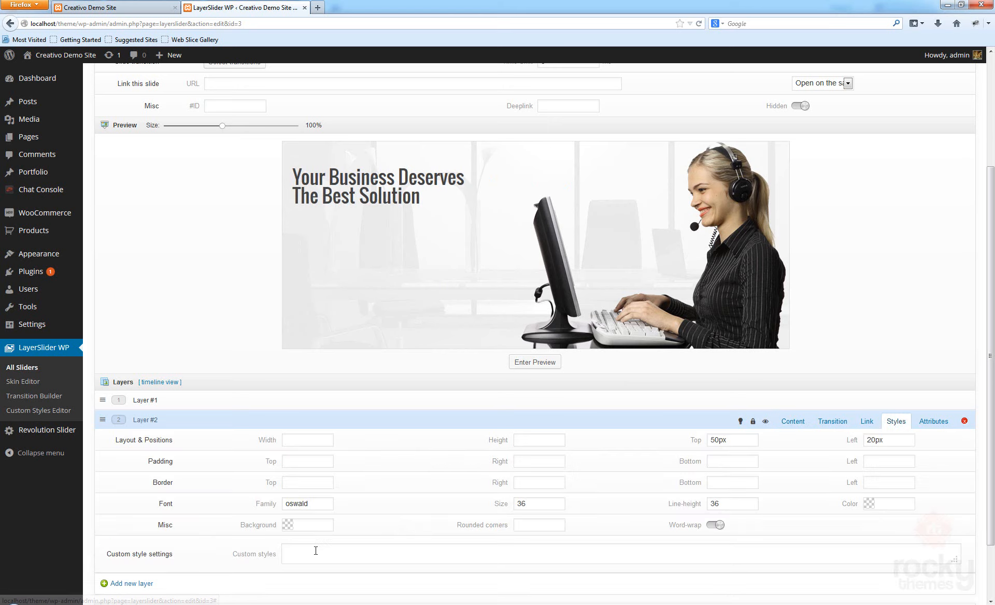
scroll(325, 508, down, 2)
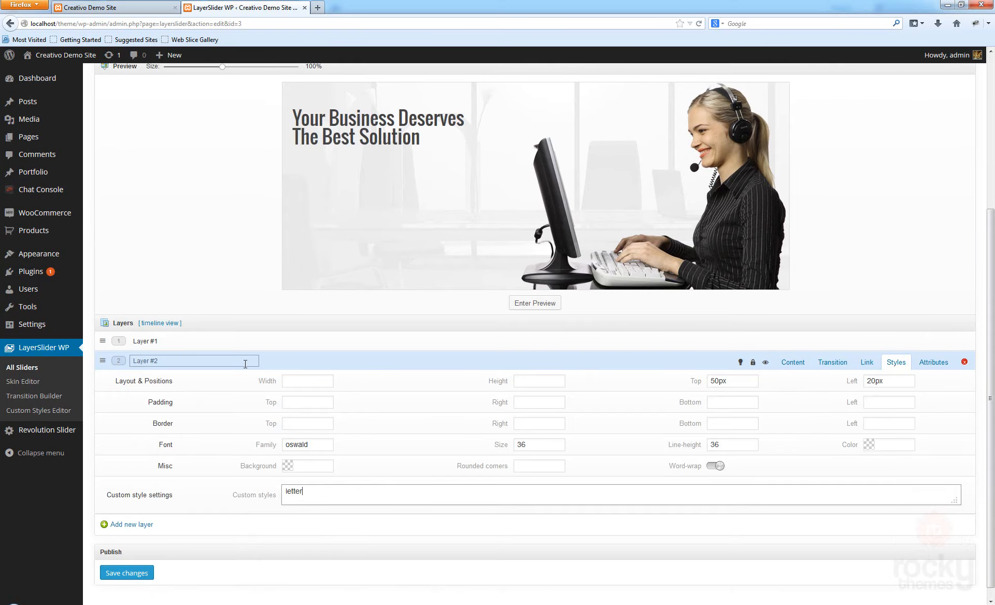
text(pacing: -2px;)
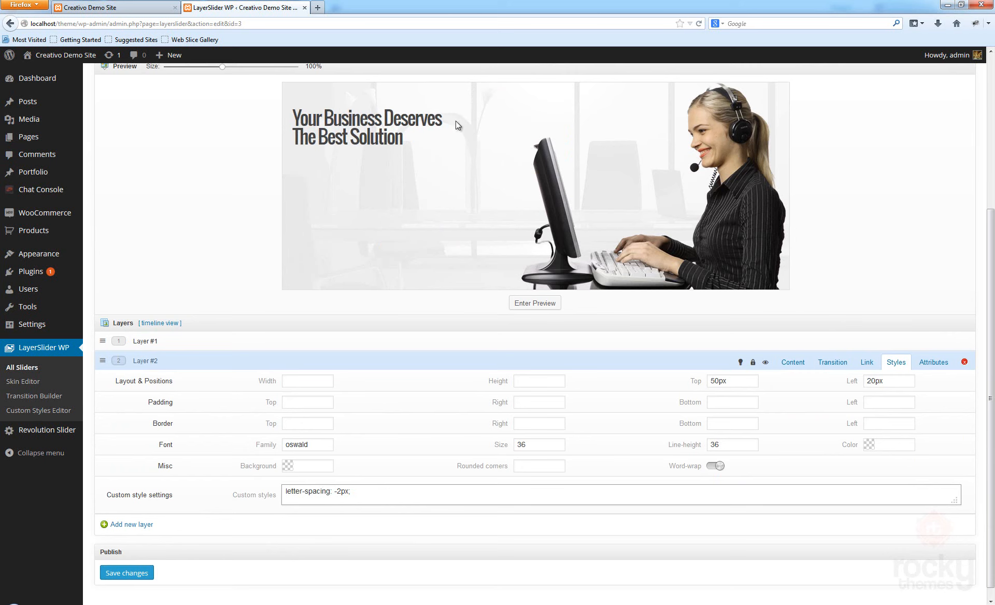
- Set Layer #2's font line-height to 46
scroll(839, 237, up, 2)
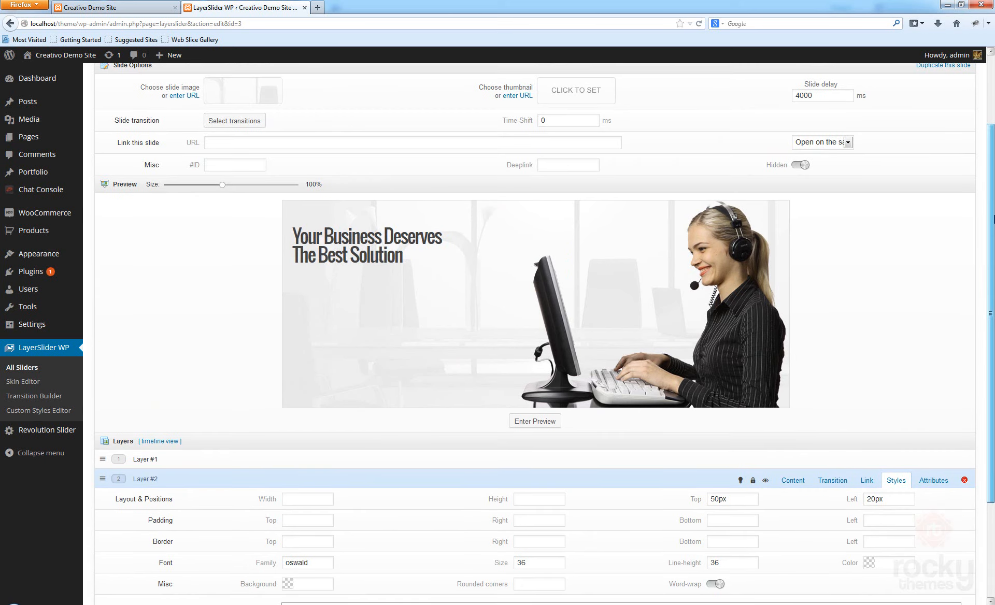
drag(992, 221, 991, 285)
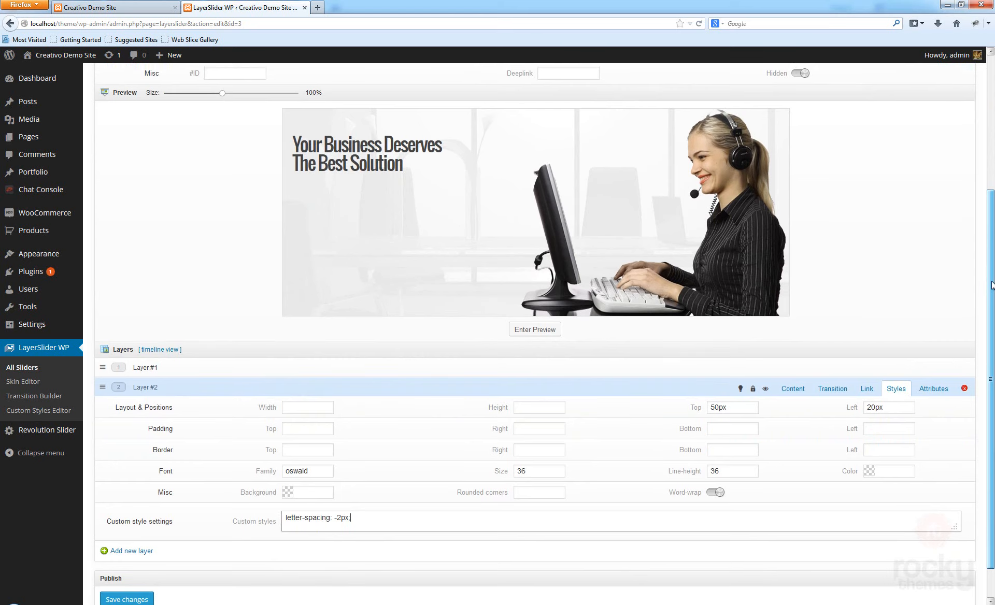
click(717, 465)
key(BackSpace)
text(4)
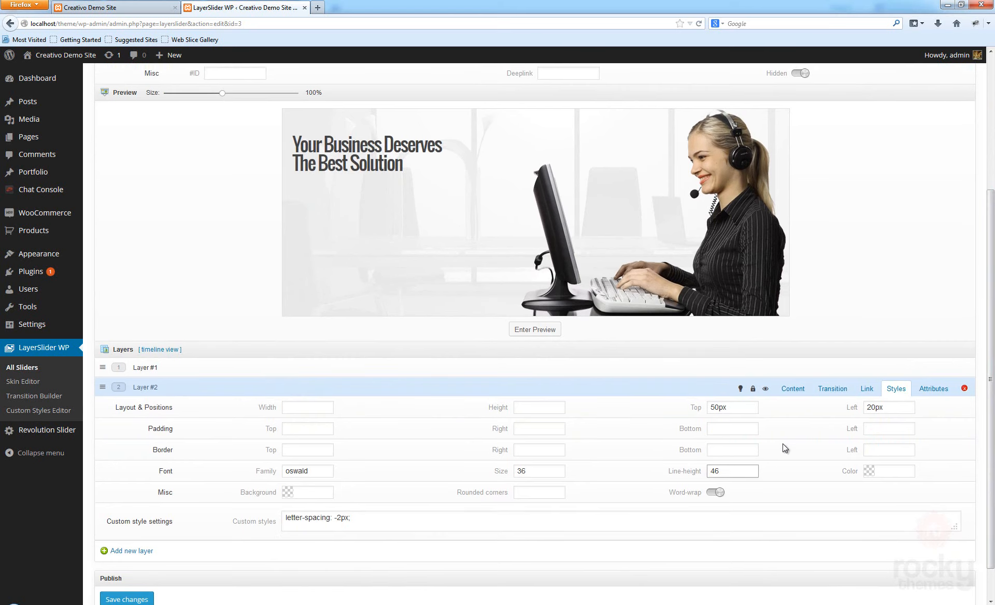
key(Tab)
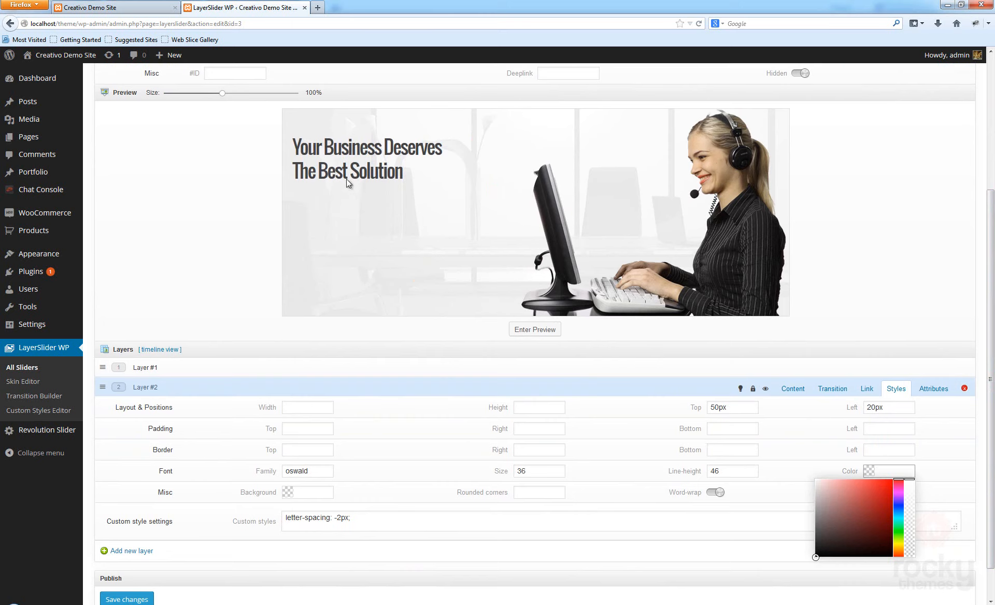
click(886, 297)
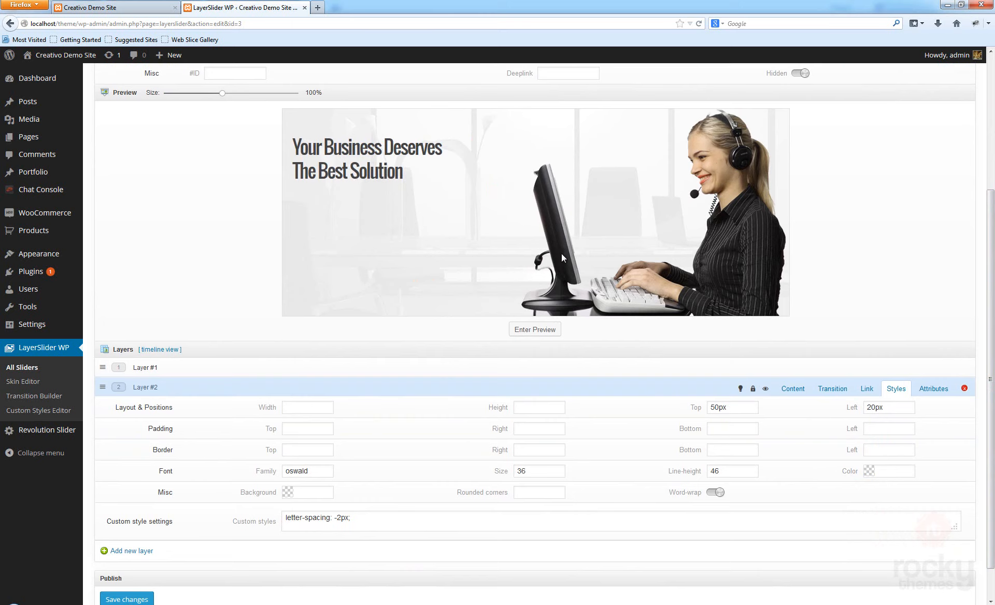
- Set Layer #2's font line-height to 40
drag(709, 472, 712, 473)
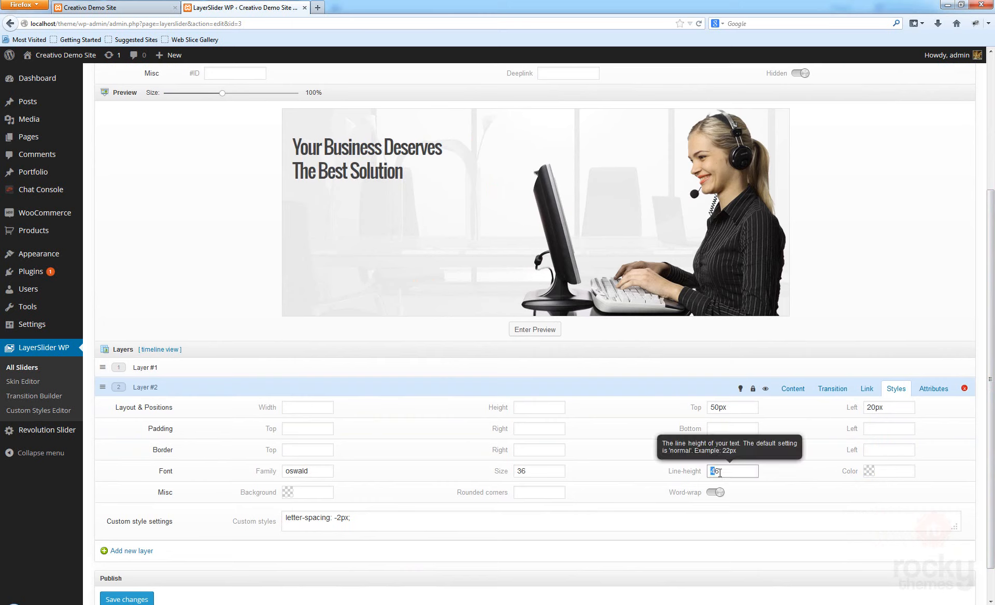
click(719, 472)
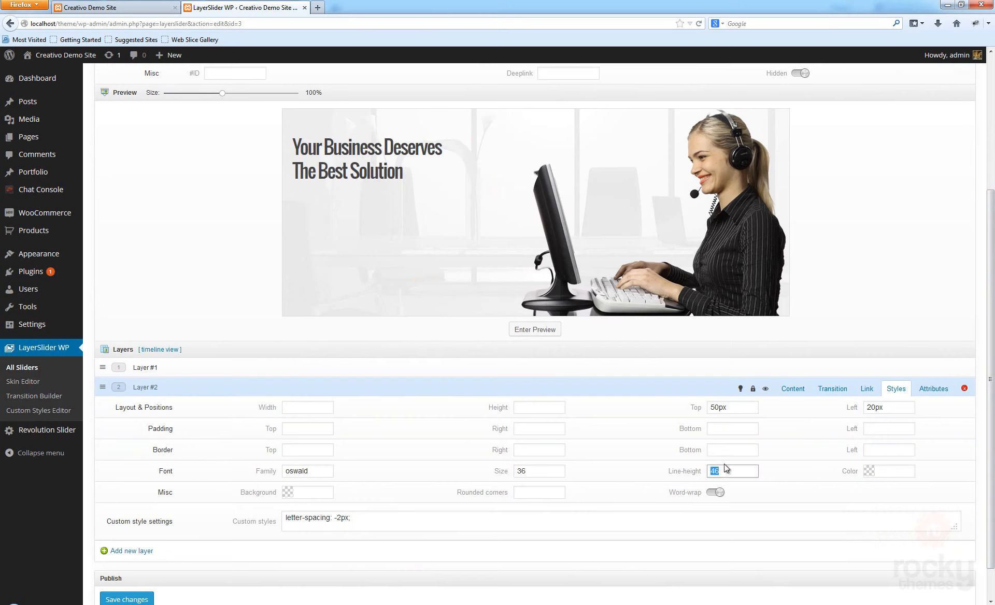
text(40)
click(888, 322)
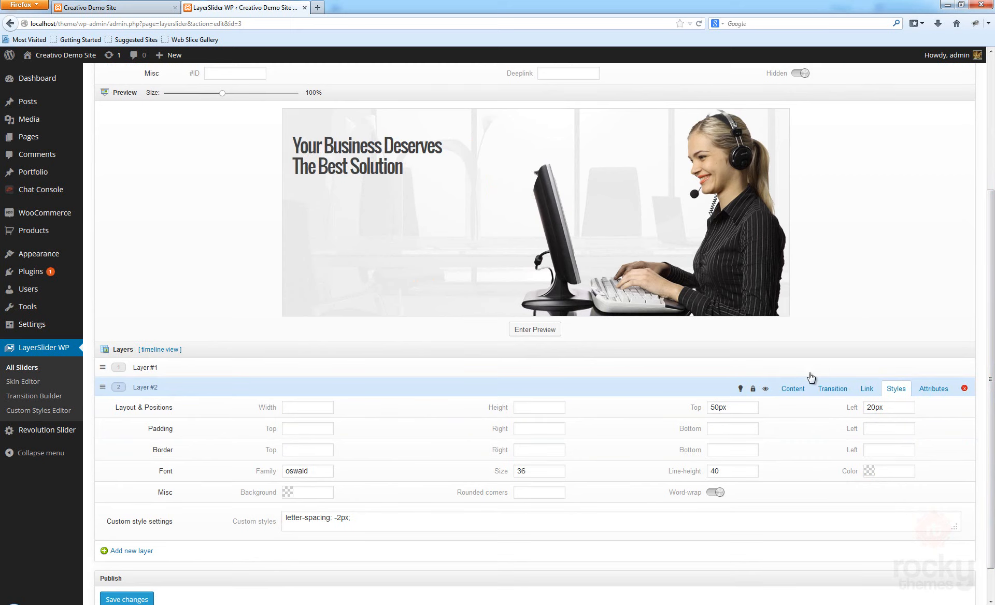
- Set Layer #2's font color to black, #000000
click(901, 470)
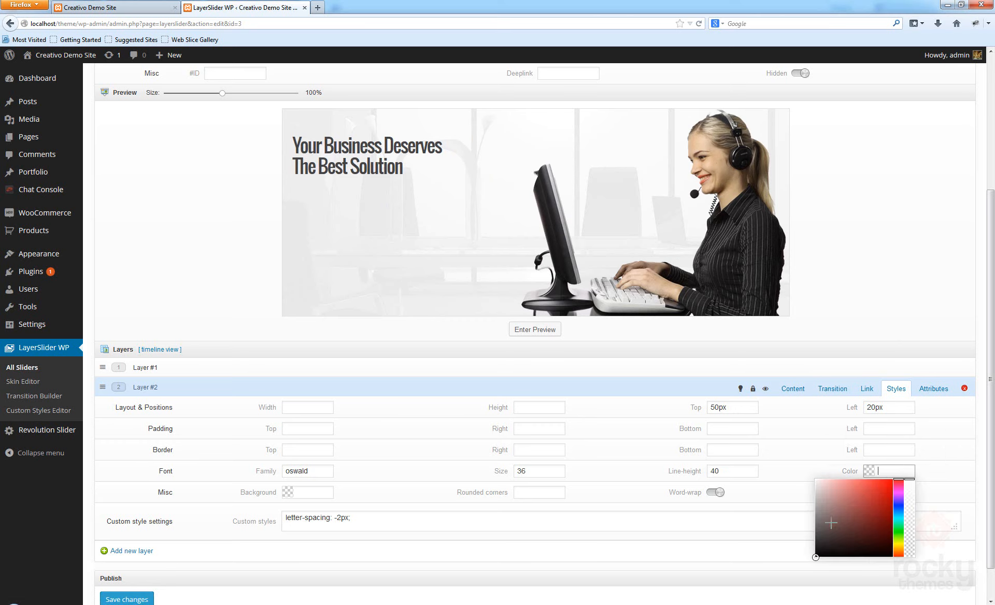
mouse_move(858, 529)
mouse_down()
mouse_move(822, 500)
mouse_move(816, 558)
mouse_up()
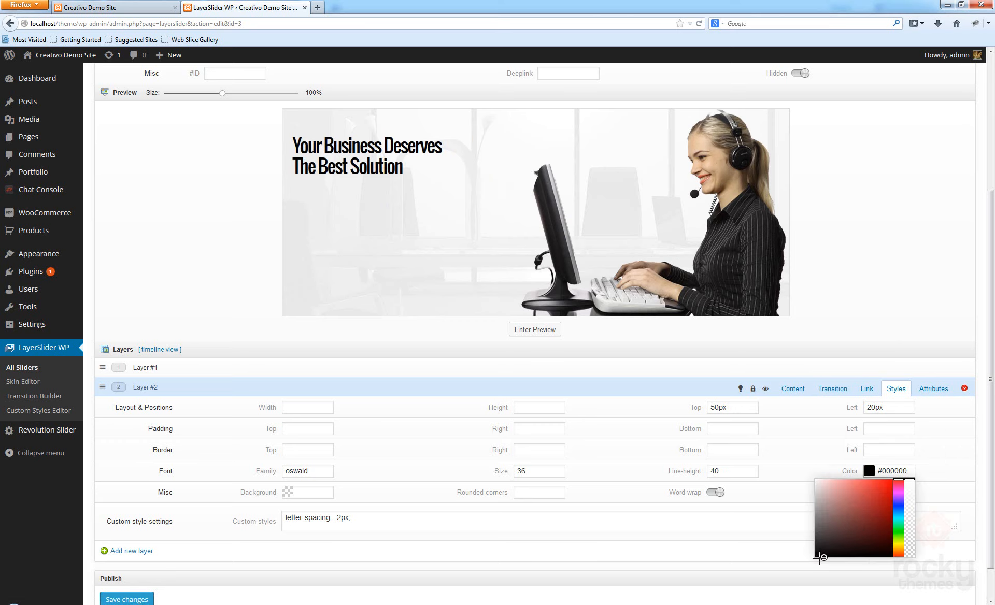
click(882, 293)
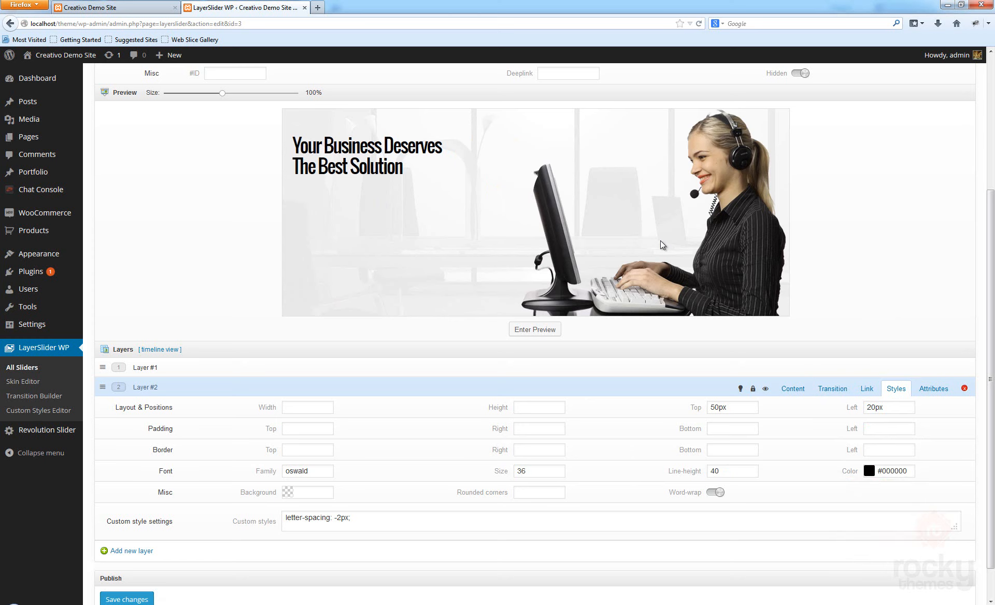
- Set OffsetX to 0 and turn off Fade for both the transition in and transition out of Layer #2
click(824, 392)
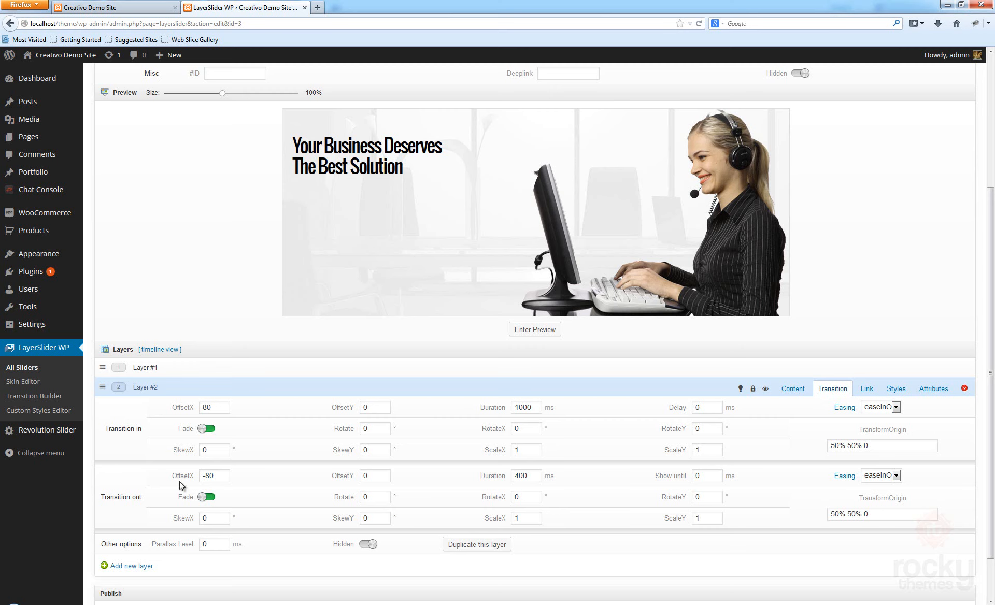
click(217, 409)
drag(213, 407, 146, 406)
text(0)
click(217, 475)
key(BackSpace)
key(BackSpace)
key(BackSpace)
text(0)
click(207, 429)
click(207, 498)
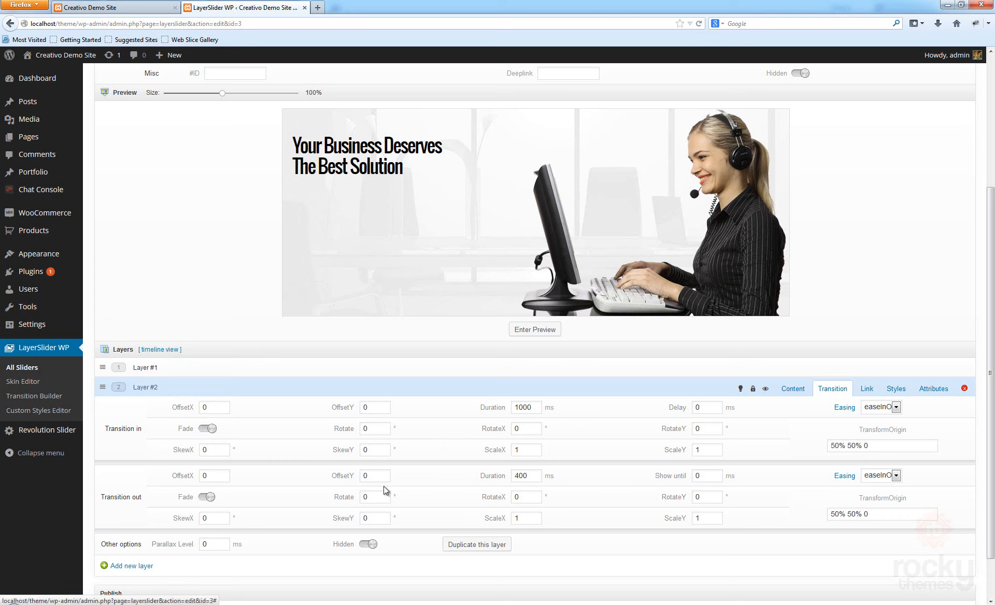
- Set the transition-in duration of Layer #2 to 1500 ms
click(522, 407)
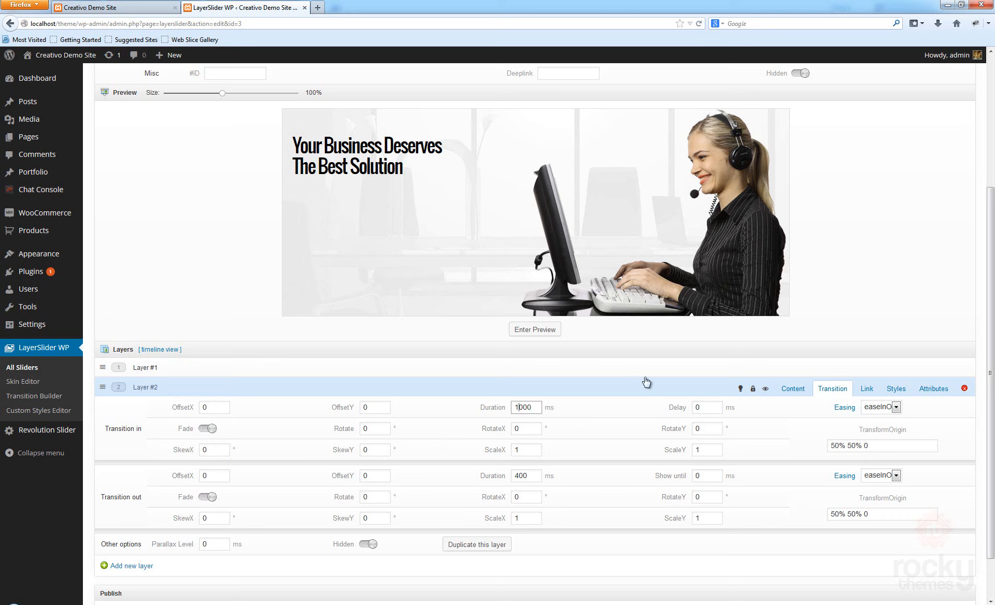
key(Delete)
text(5)
- Examine the transition settings of Layer #1 and Layer #2, comparing their durations and delays
click(581, 368)
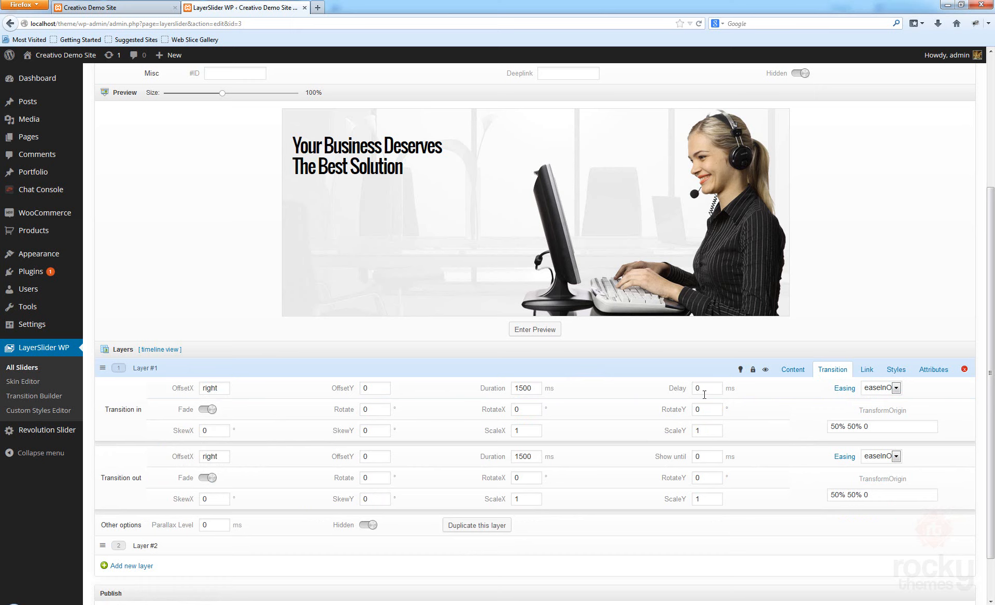
drag(704, 394, 648, 390)
click(234, 282)
scroll(781, 333, up, 3)
scroll(781, 334, down, 4)
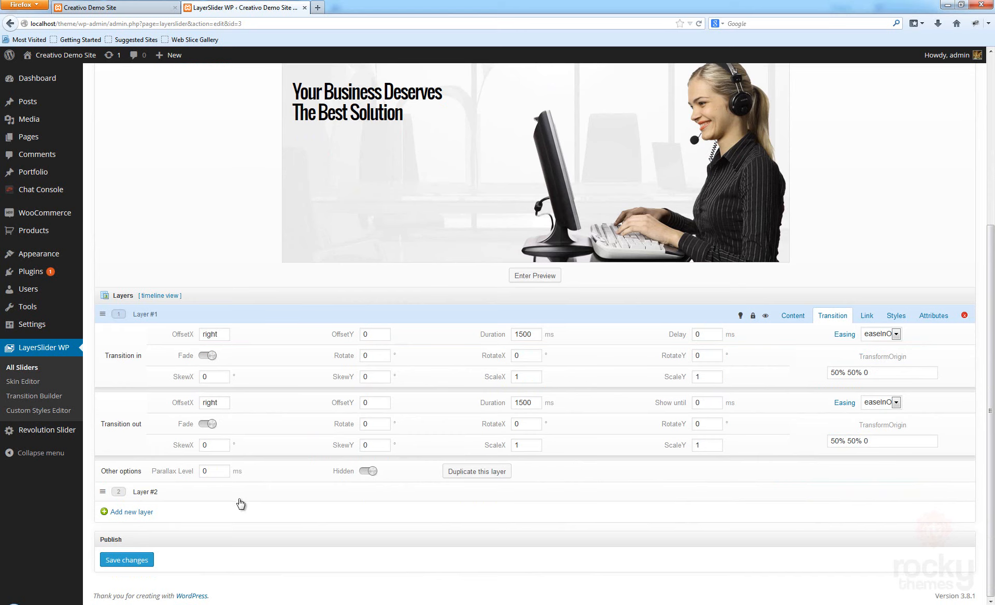
click(289, 494)
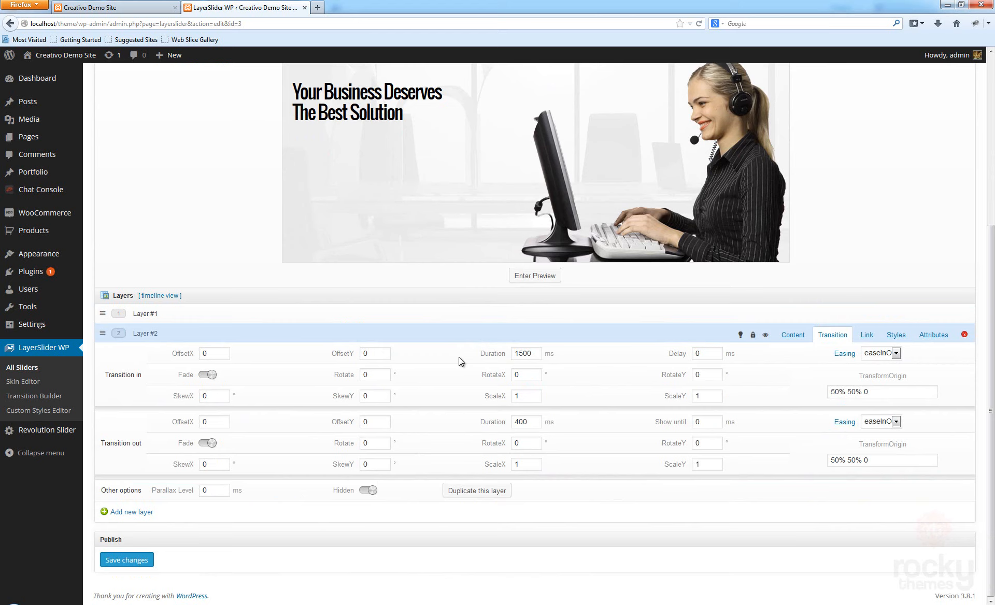
click(424, 314)
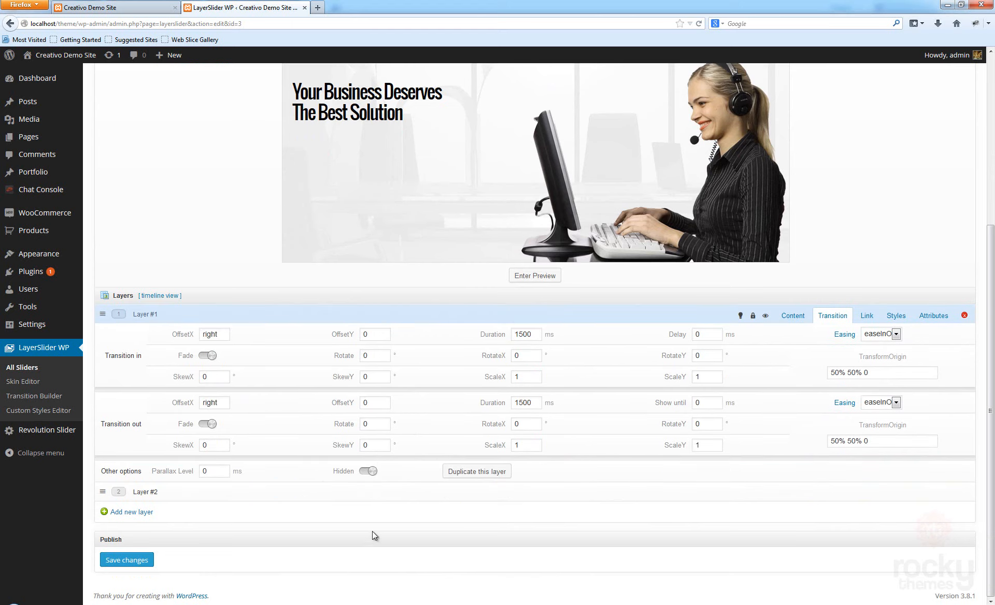
scroll(802, 275, up, 4)
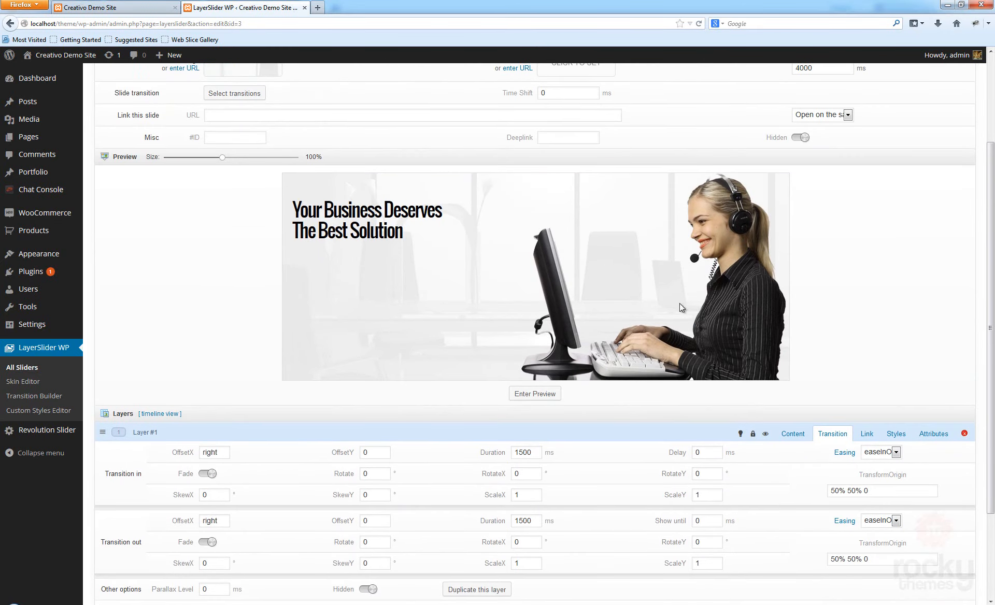
double_click(699, 453)
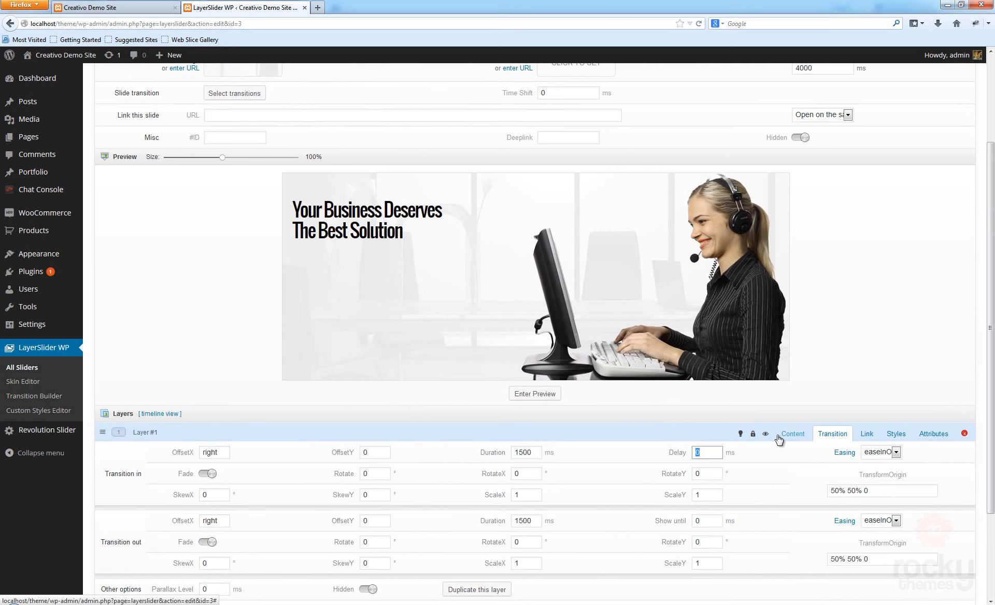
click(862, 314)
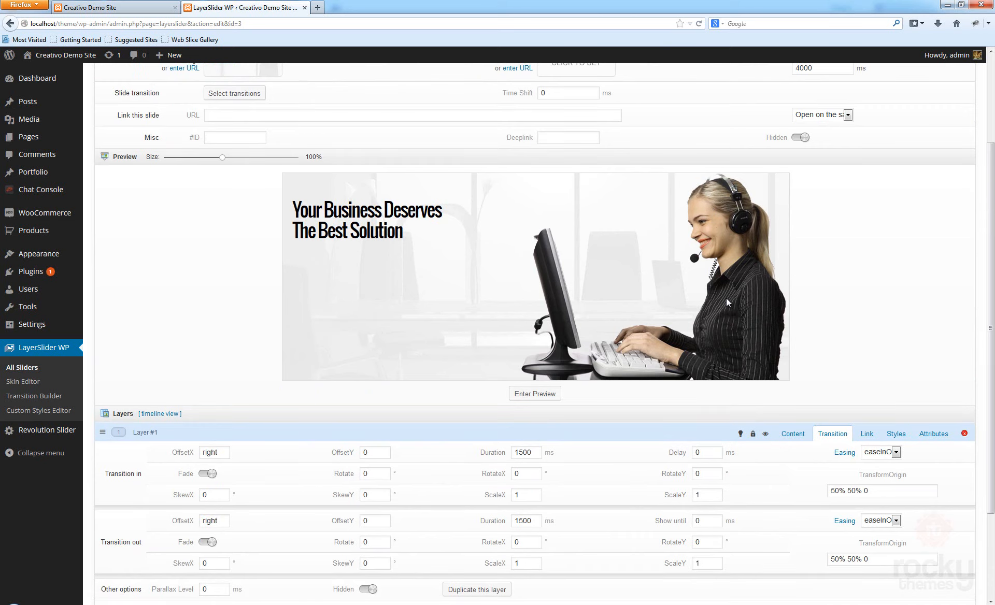
scroll(191, 464, down, 4)
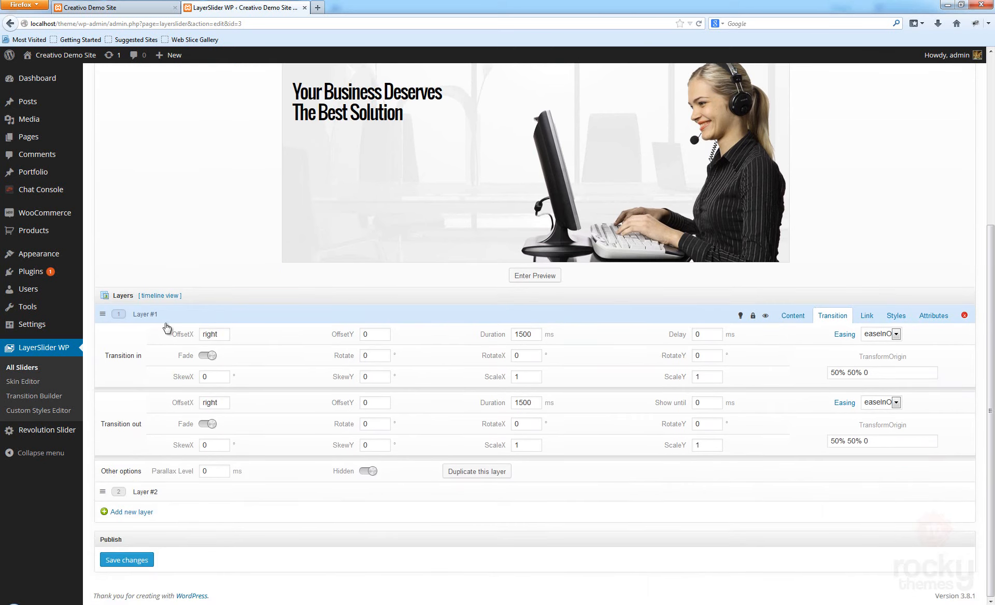
- Rename Layer #1 as "my image element"
click(191, 495)
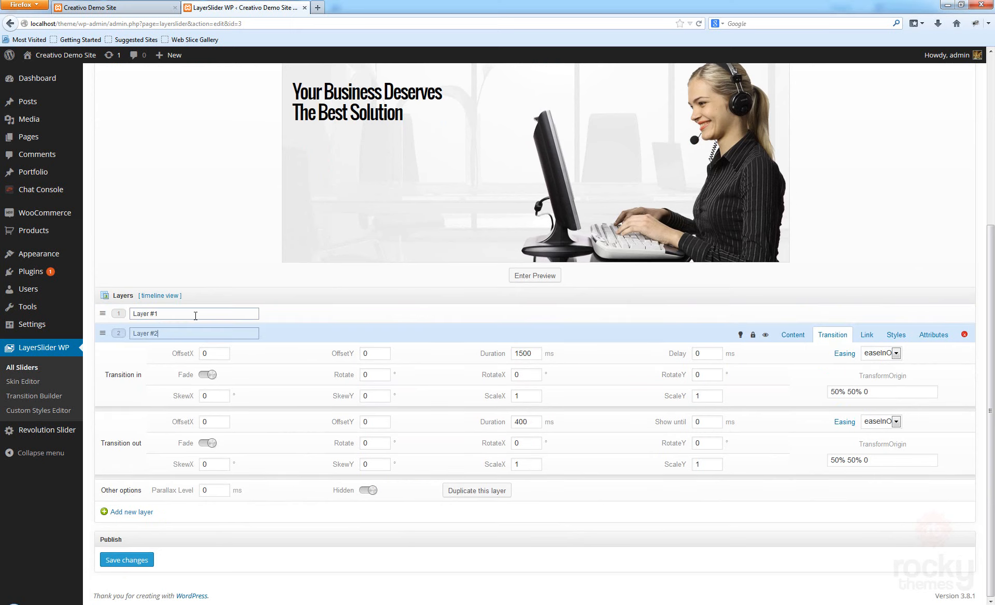
click(195, 314)
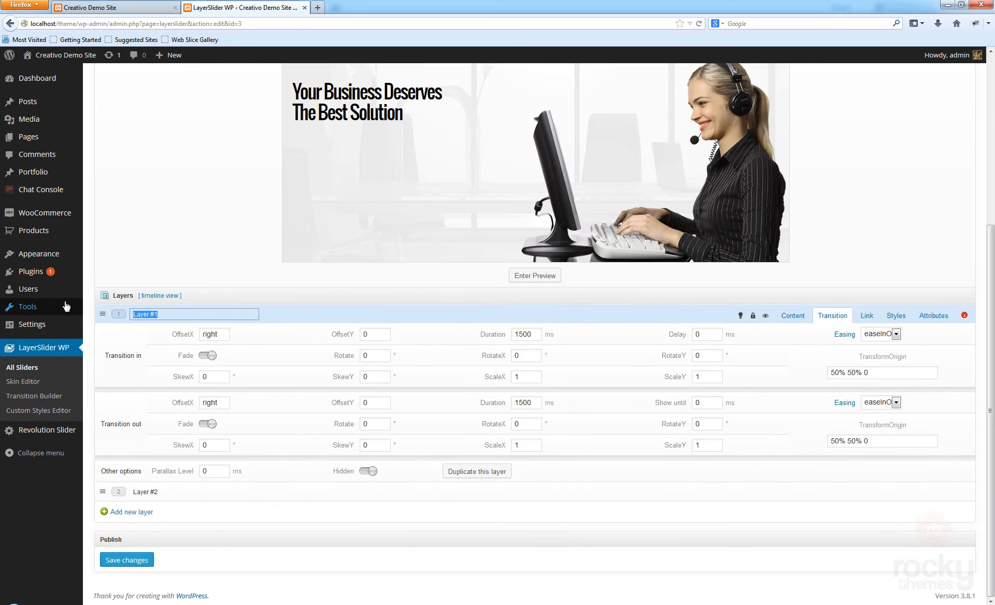
mouse_move(67, 306)
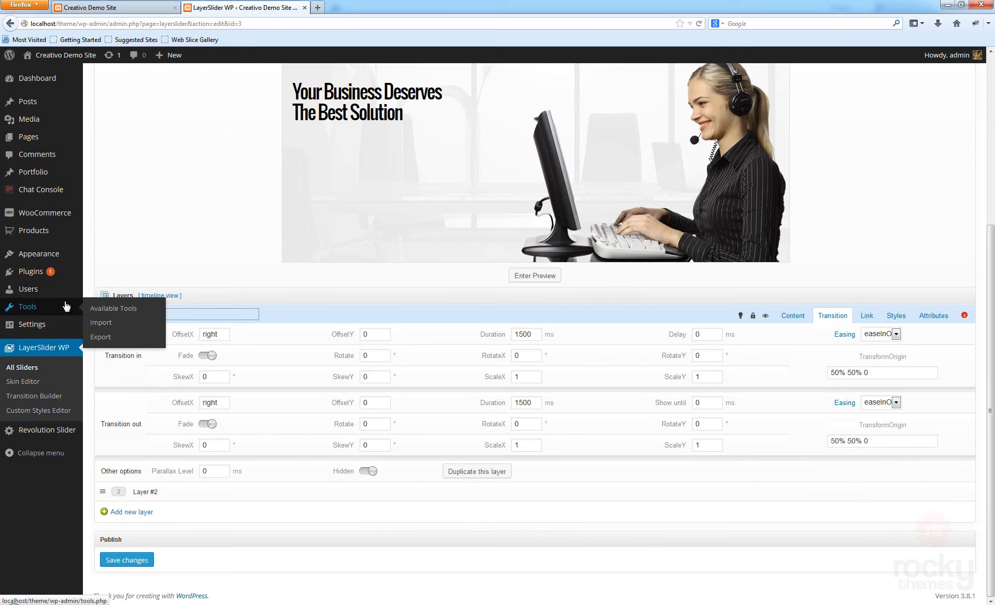
text(my )
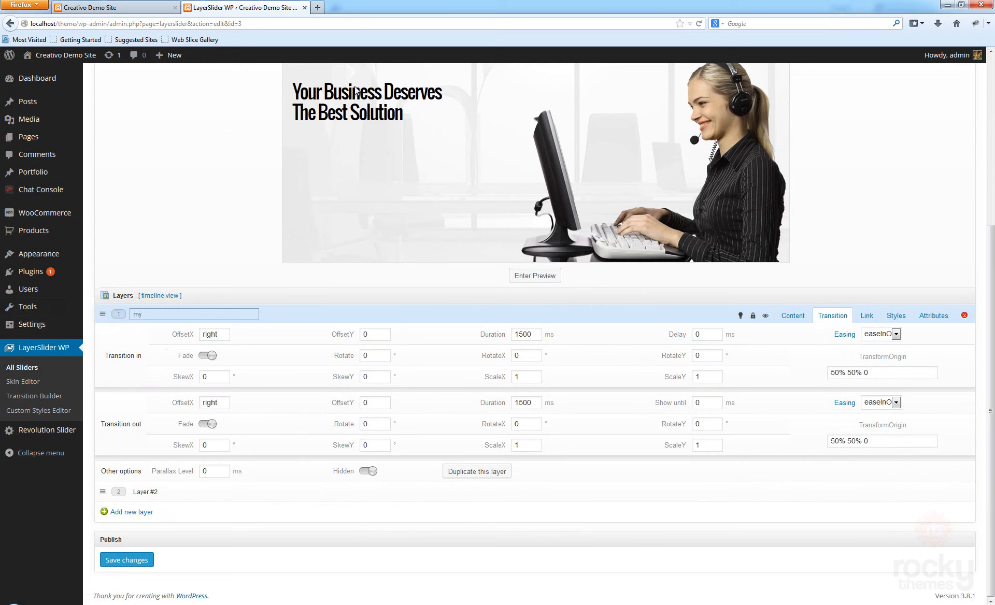
text(image element)
click(237, 279)
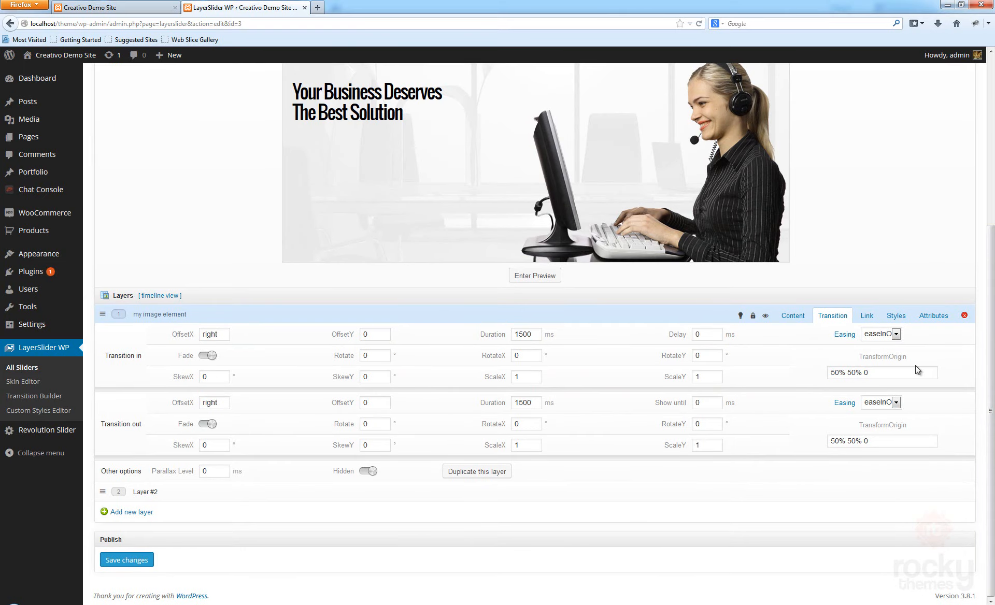
- Set the transition-in delay of the "my image element" layer to 300 ms
double_click(706, 334)
text(300)
scroll(934, 250, up, 5)
scroll(930, 266, down, 3)
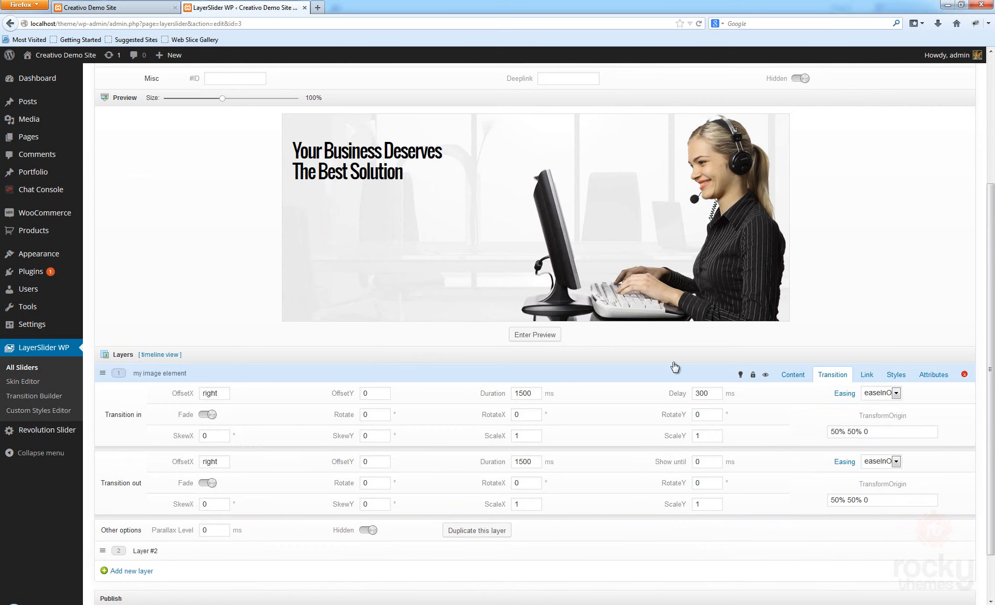
scroll(322, 477, down, 2)
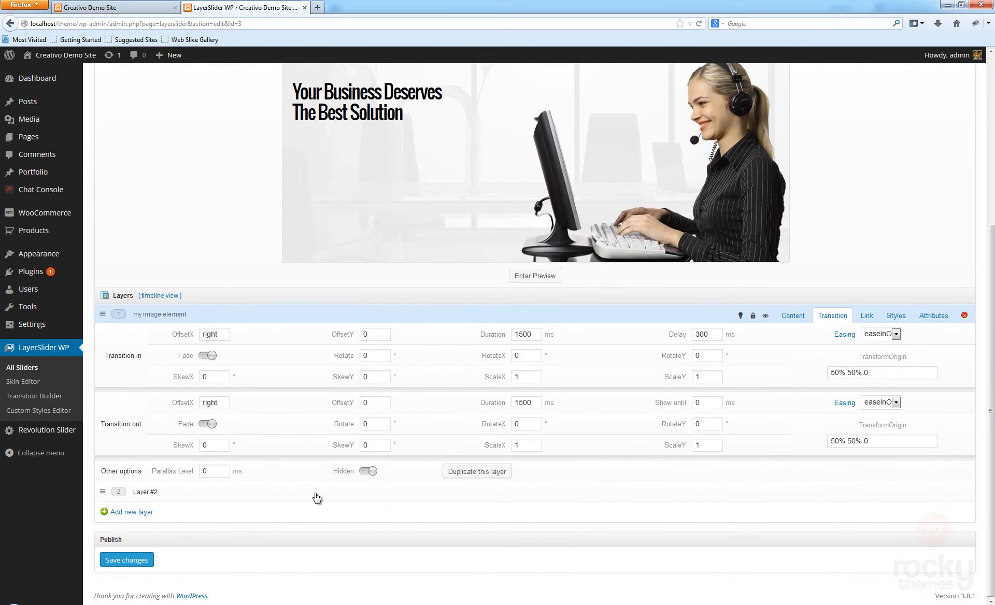
- Rename Layer #2 as "my heading text"
click(317, 499)
click(165, 334)
mouse_move(2, 334)
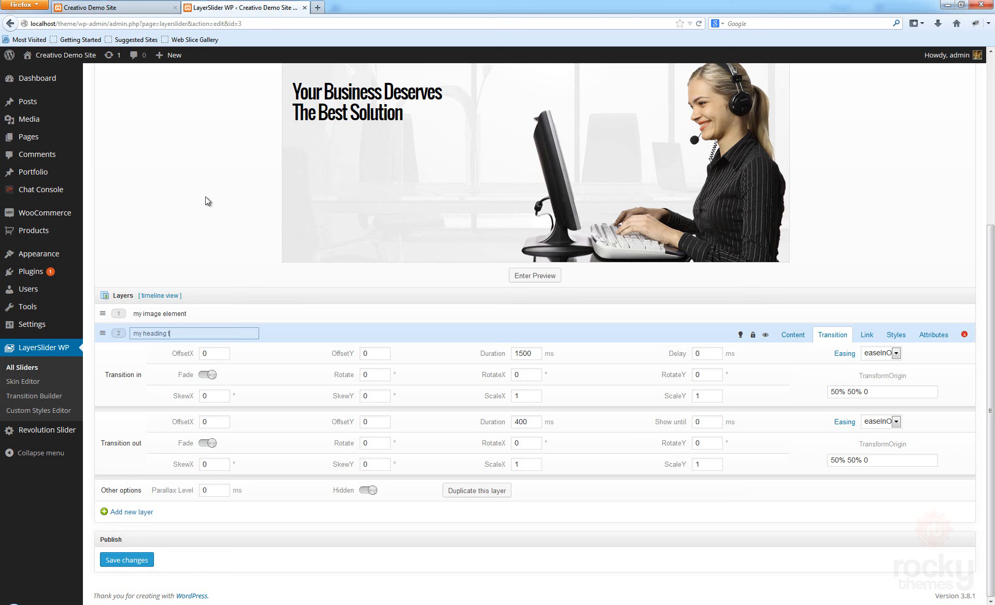
text(text)
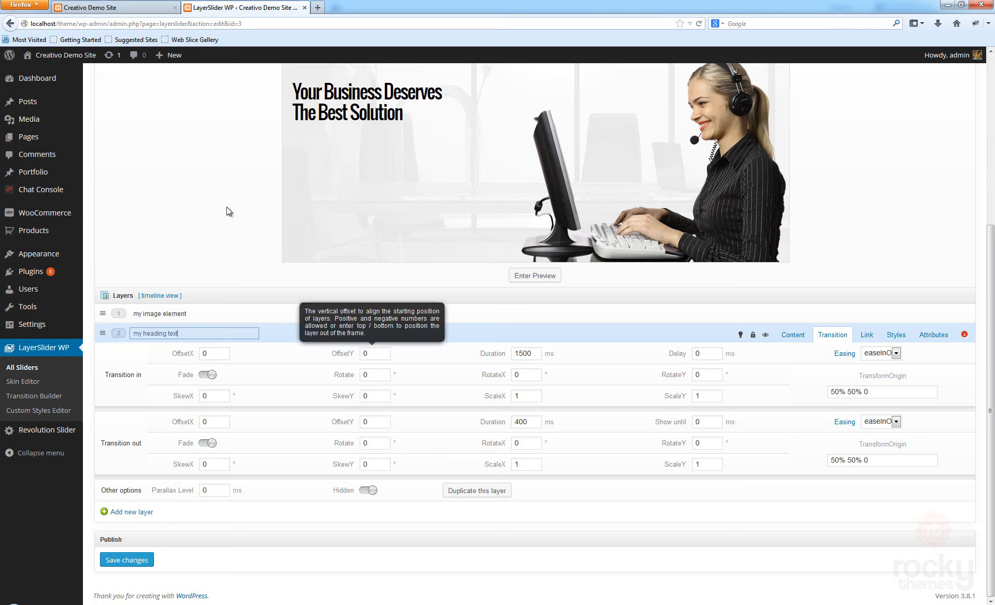
- Set the heading text layer's transition-in OffsetY to "top" and its transition-out duration to 1500 ms
scroll(201, 176, up, 2)
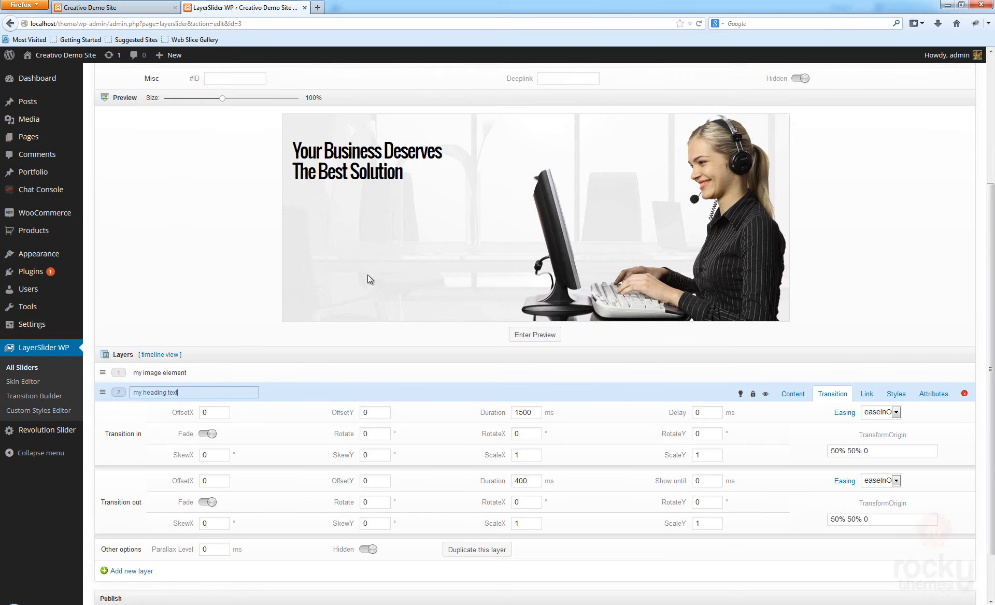
click(367, 413)
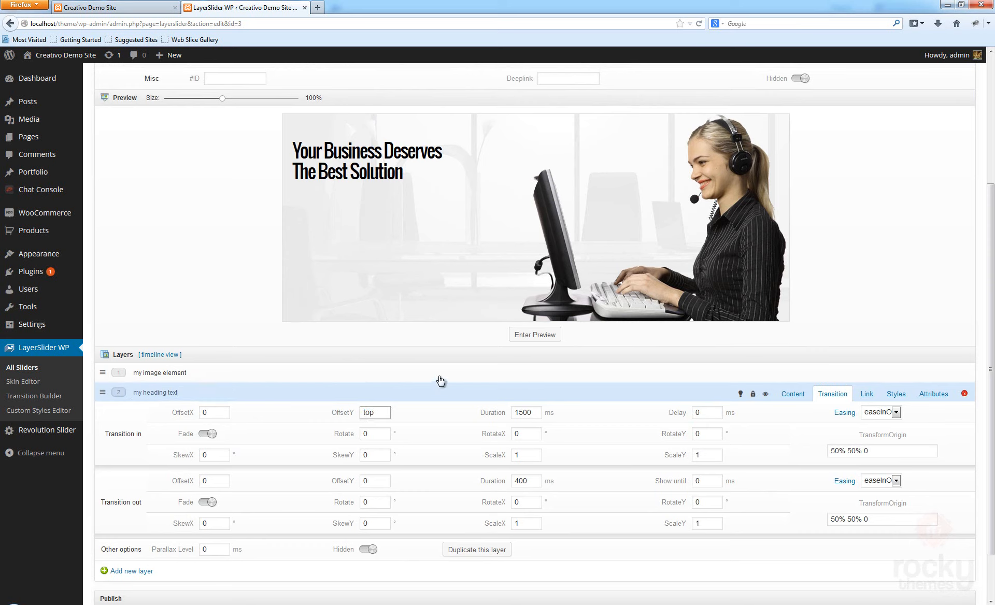
key(Tab)
click(525, 482)
text(1500)
- Set the heading text layer's transition-in delay to 600 ms
click(704, 413)
double_click(710, 412)
text(600)
click(858, 282)
drag(716, 412, 693, 412)
click(857, 258)
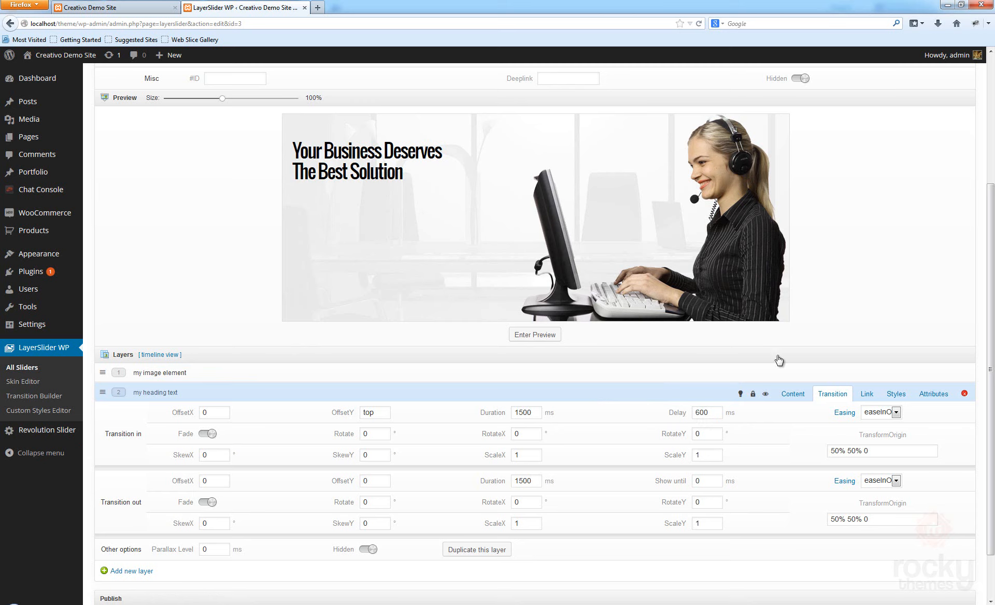
- Play the slide preview to check the image and heading animations, and exit the preview
double_click(705, 413)
click(707, 413)
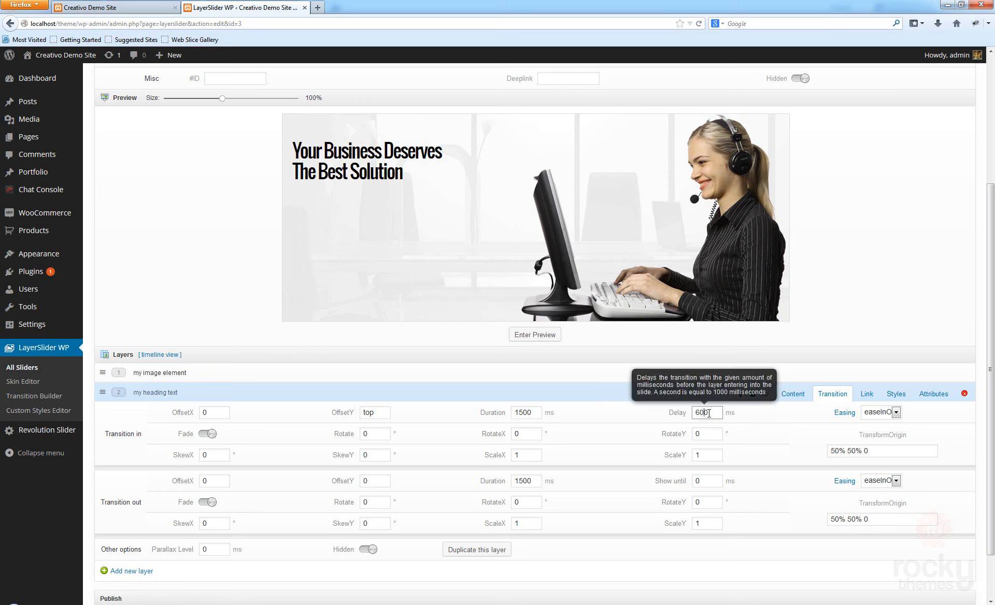
double_click(712, 413)
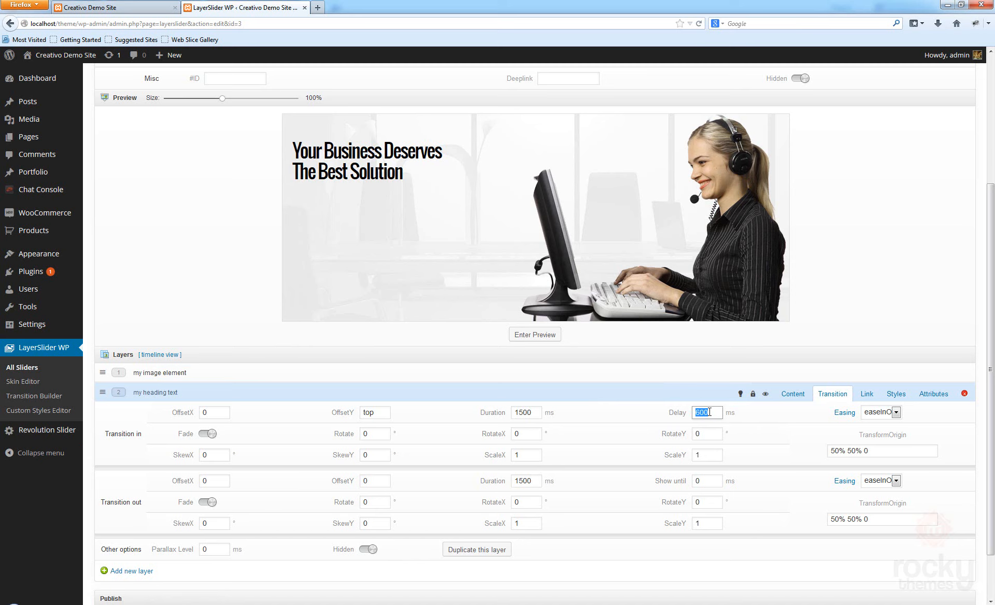
click(715, 414)
click(539, 336)
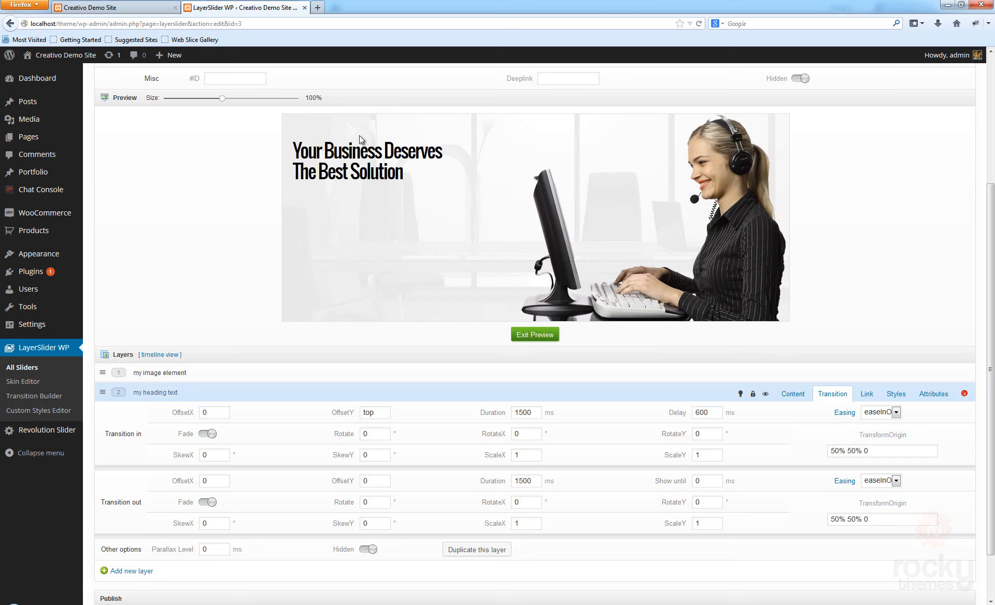
click(525, 337)
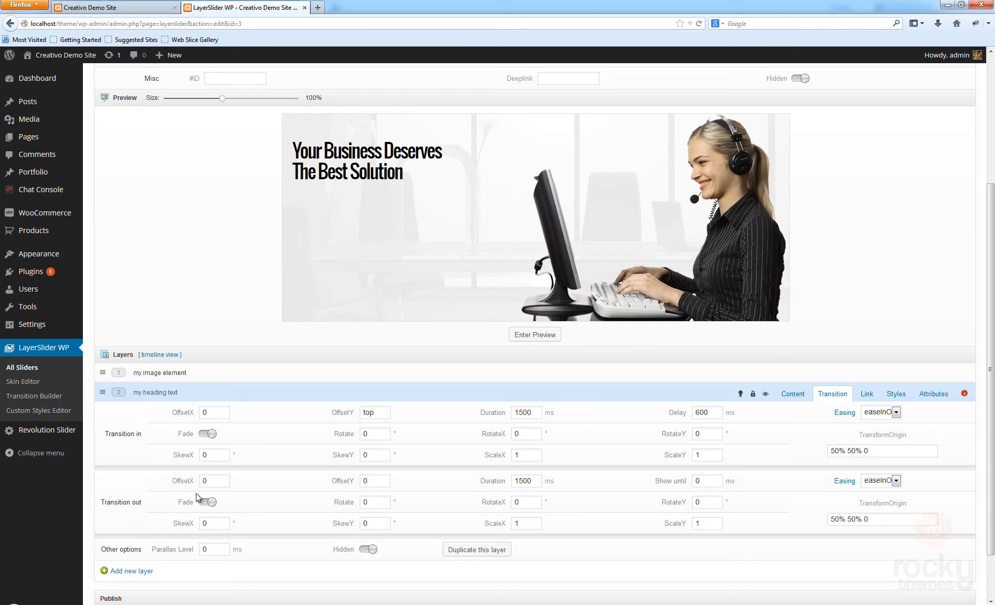
- Add a third layer to the slide below the heading text layer
scroll(104, 518, down, 3)
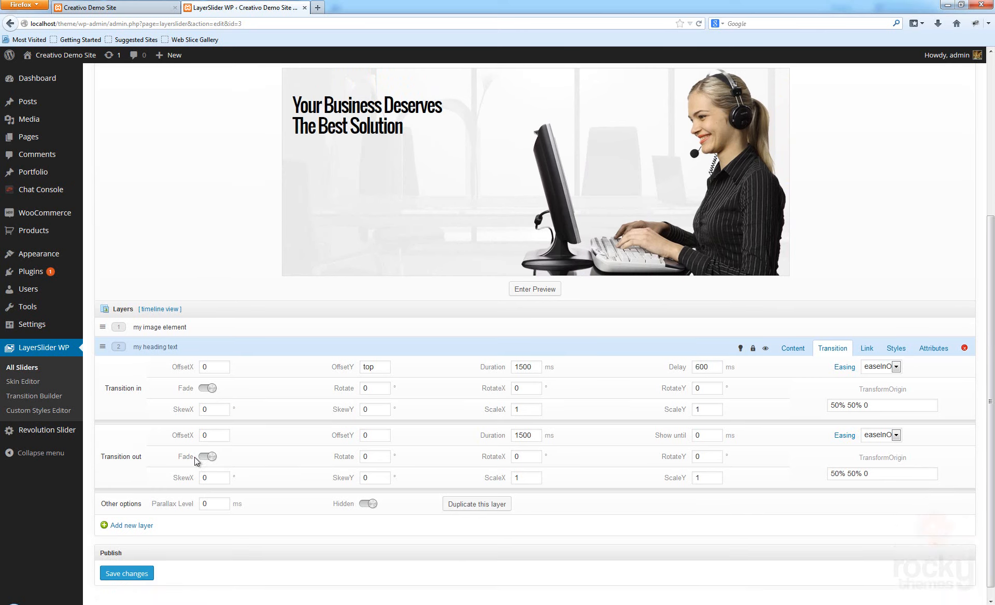
click(137, 513)
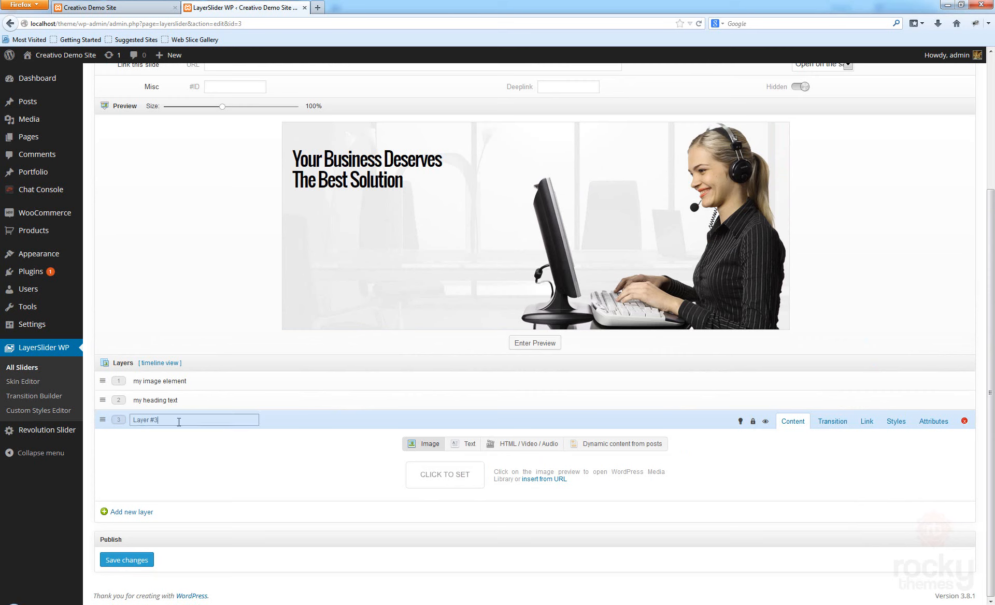
- Rename the third layer to "my subheading text"
triple_click(179, 421)
text(my )
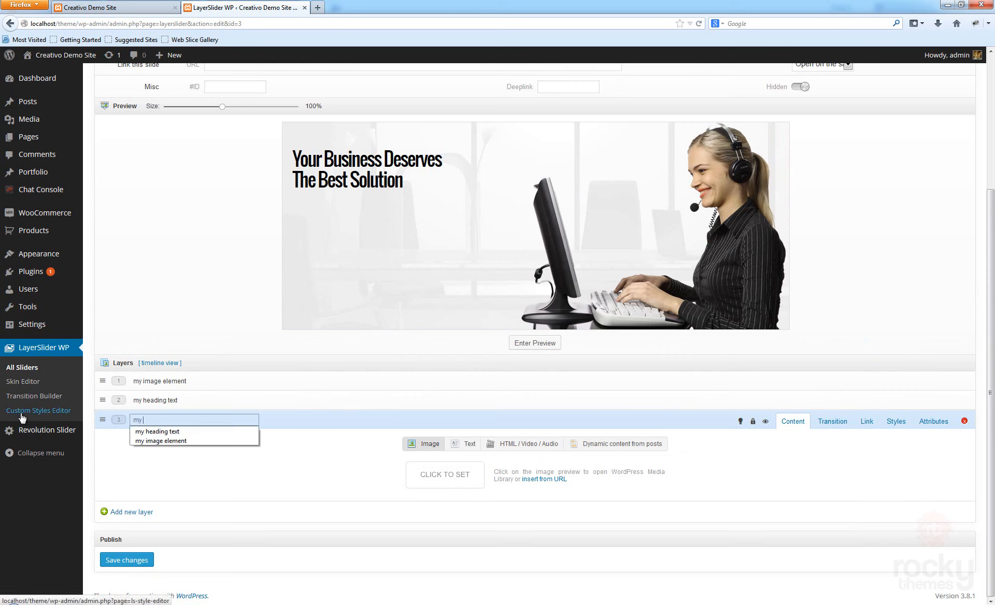
text(subhead)
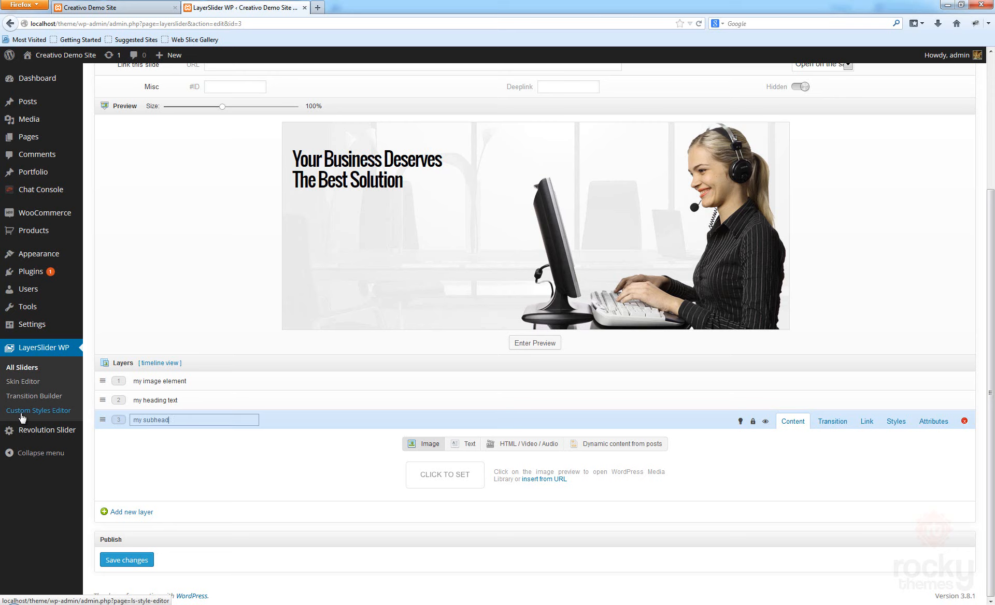
text(ing text)
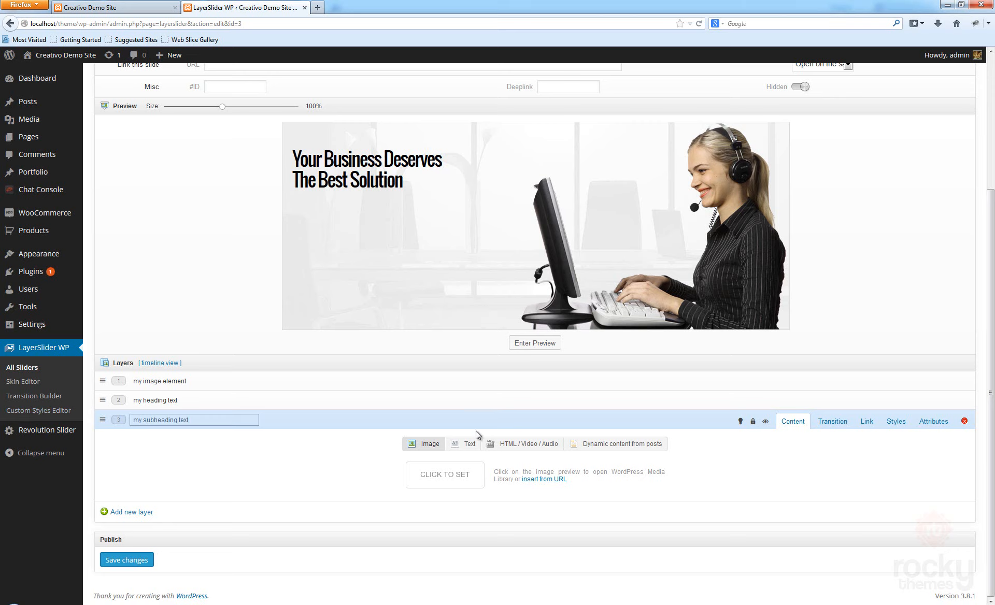
- Make the subheading layer a text layer with the paragraph content "Creativo - Multi-Purpuse WordPress Theme"
click(466, 444)
text(Cr)
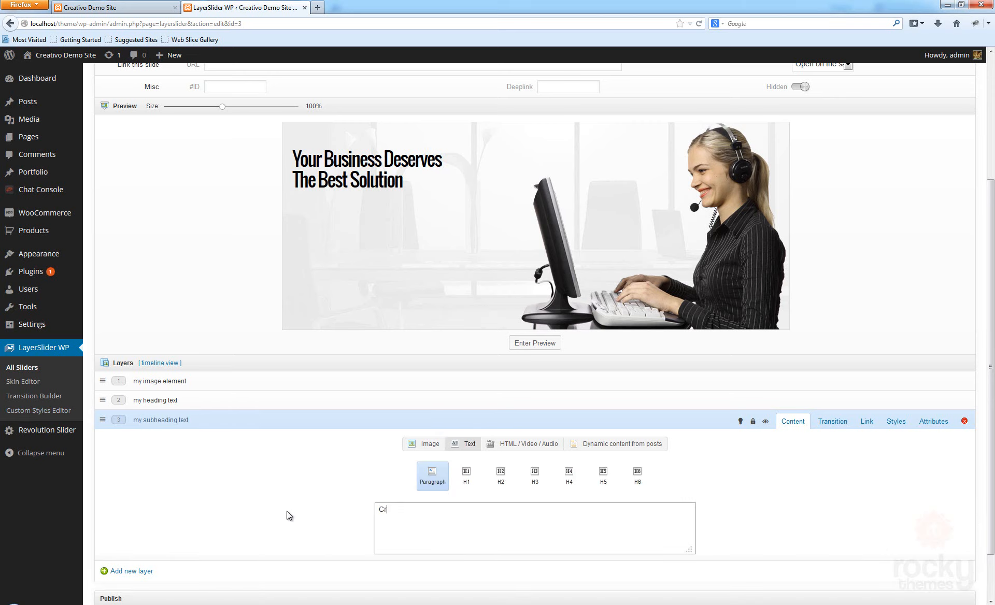
text(eativo - Multi-Purpuse WordPre)
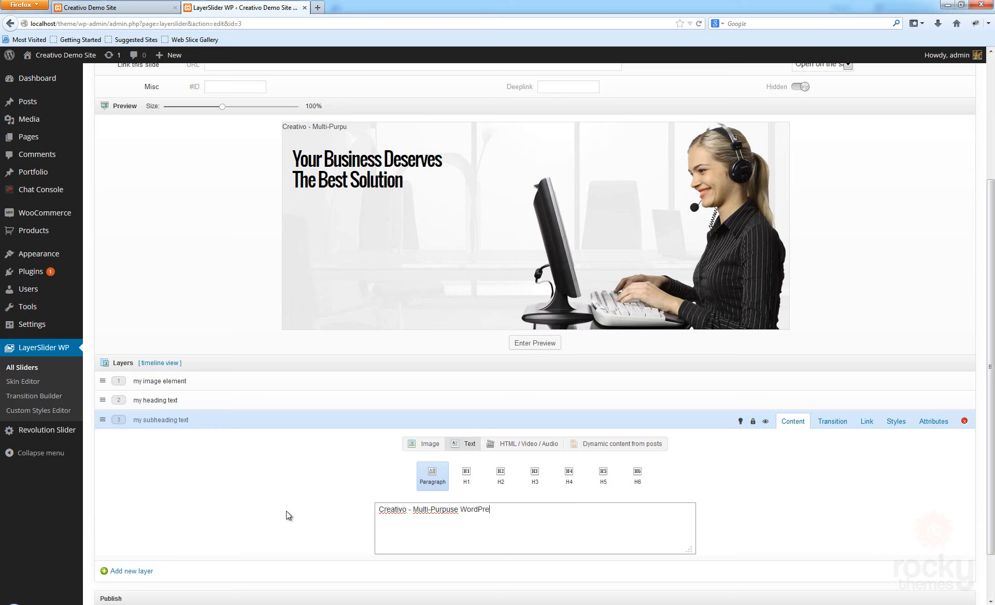
text(ss Theme)
click(897, 293)
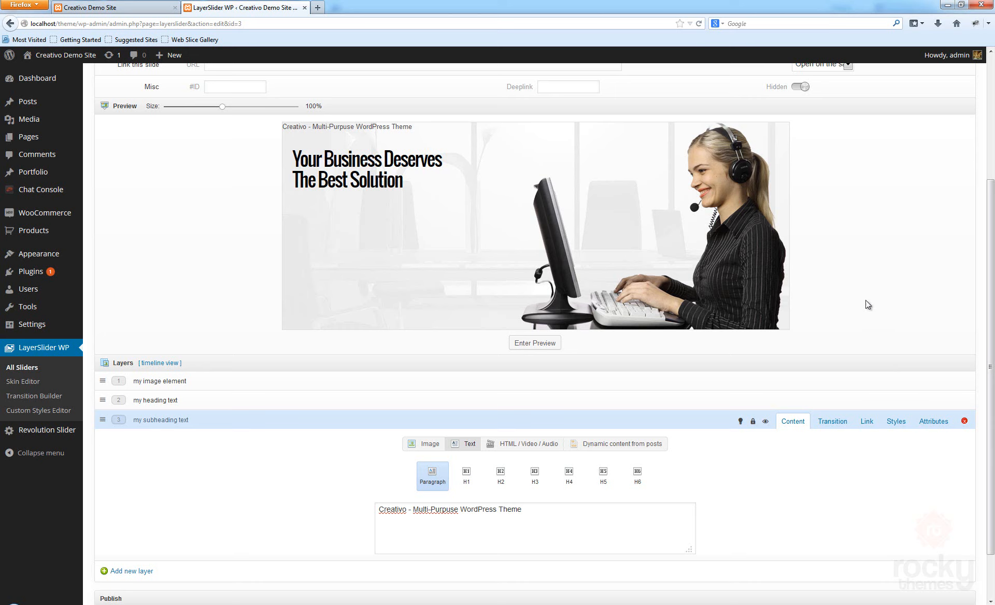
- Position the subheading text below the heading, with its top at 155px and left at 20px
click(902, 426)
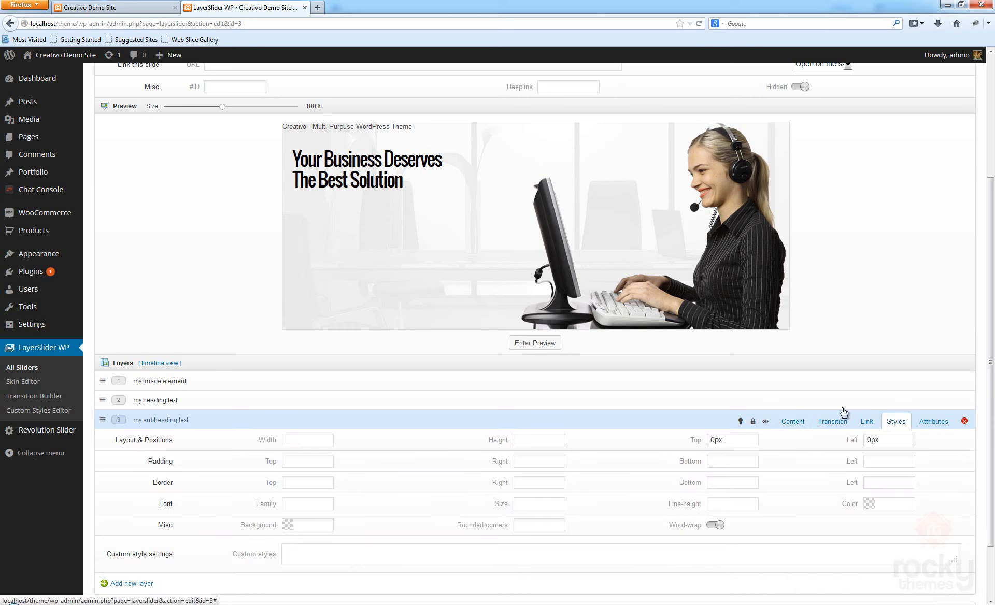
click(869, 440)
text(2)
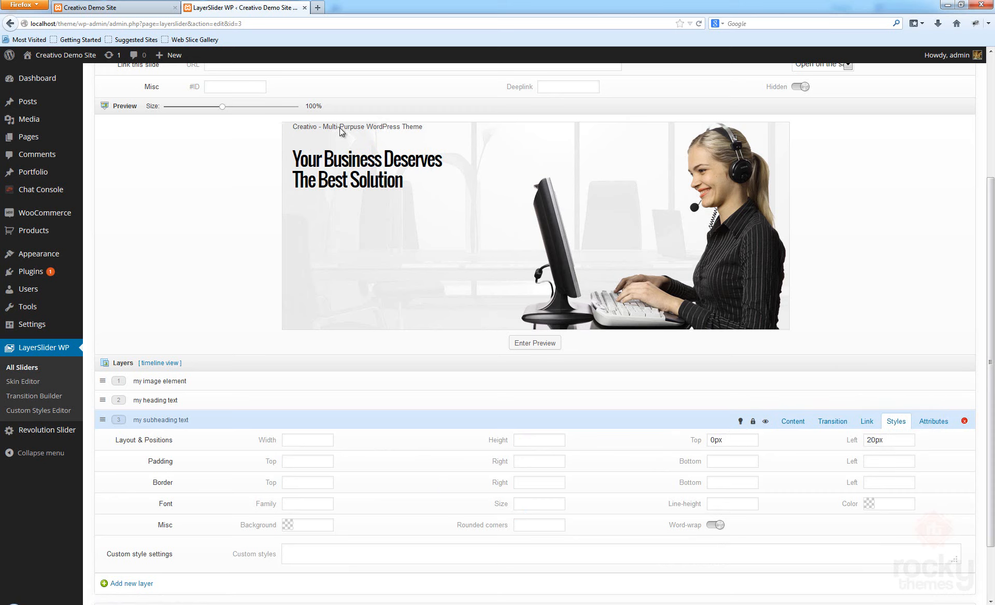
drag(340, 127, 341, 210)
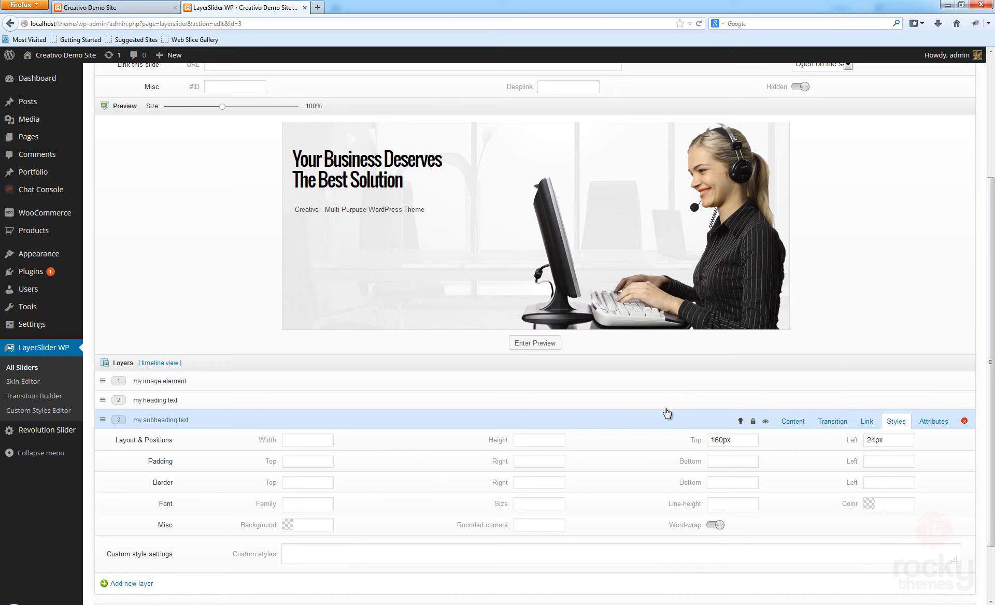
click(708, 440)
click(888, 438)
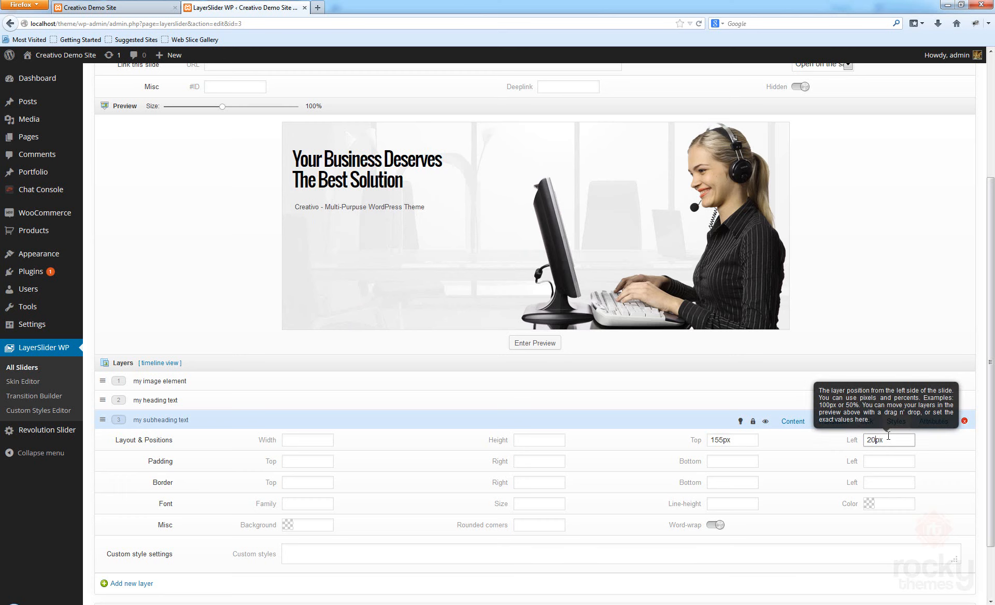
click(851, 268)
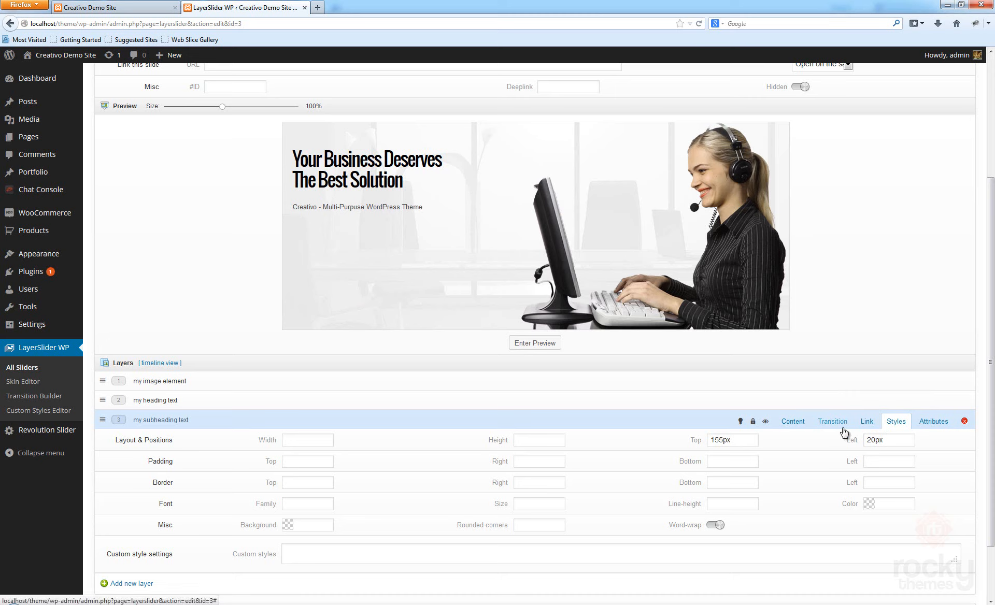
- Set the subheading text's font size to 24 and add the custom style "letter-spacing: -2px;"
click(542, 504)
text(24)
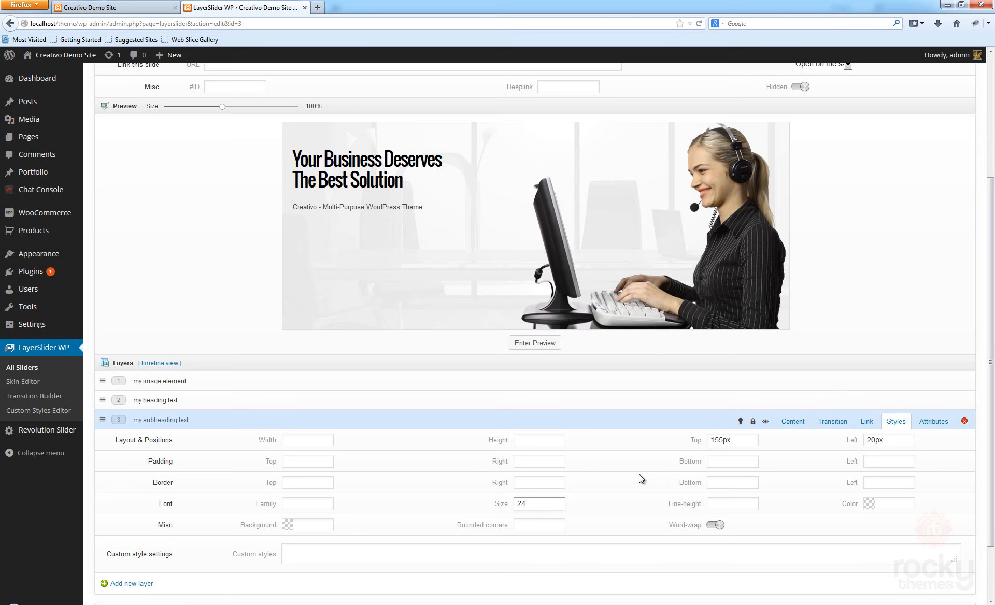
click(828, 253)
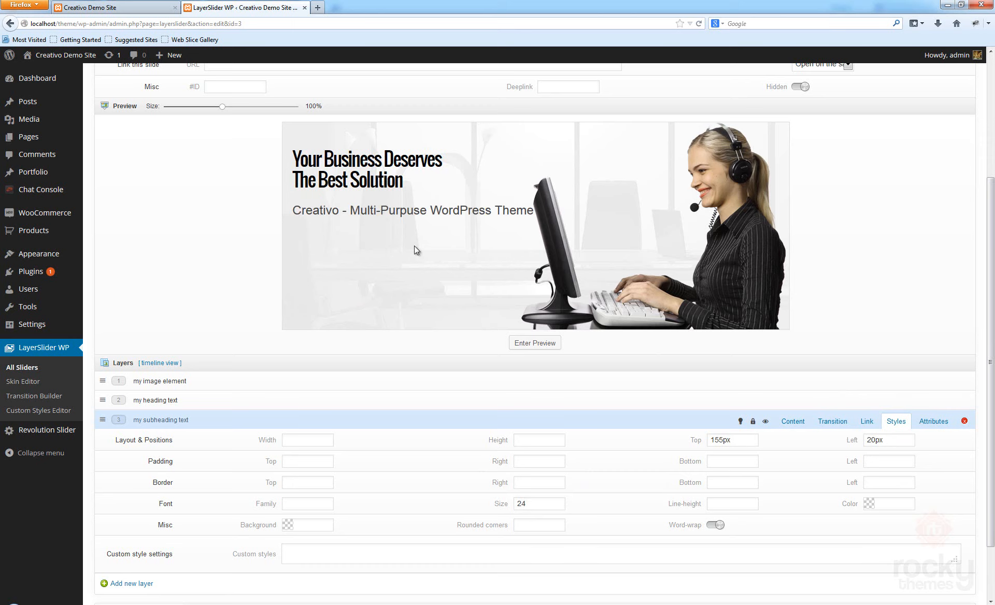
click(336, 556)
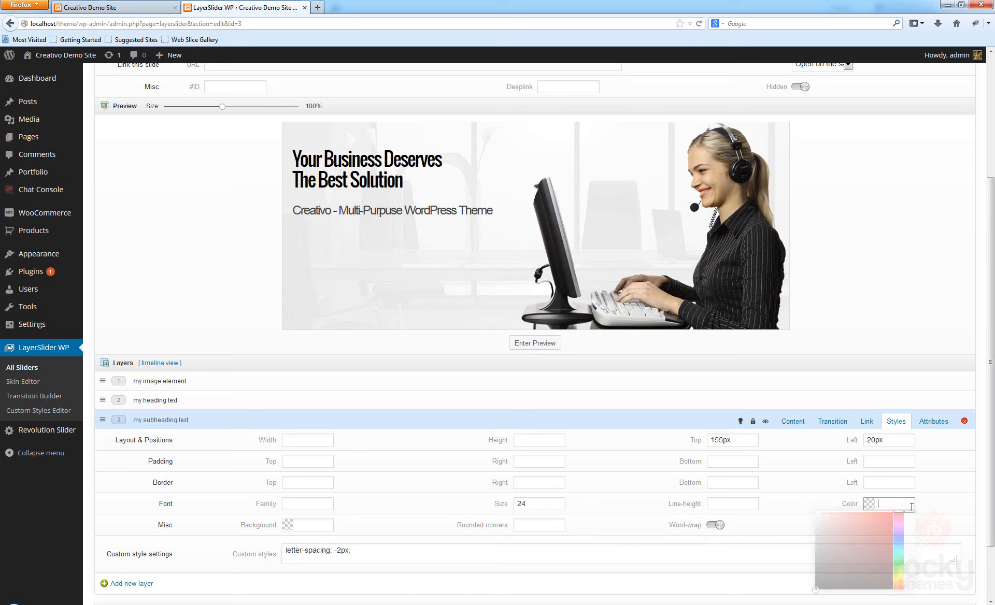
- Set the subheading text's font color to green #51a63c and its top position to 160px
click(880, 503)
click(900, 565)
drag(875, 559, 865, 539)
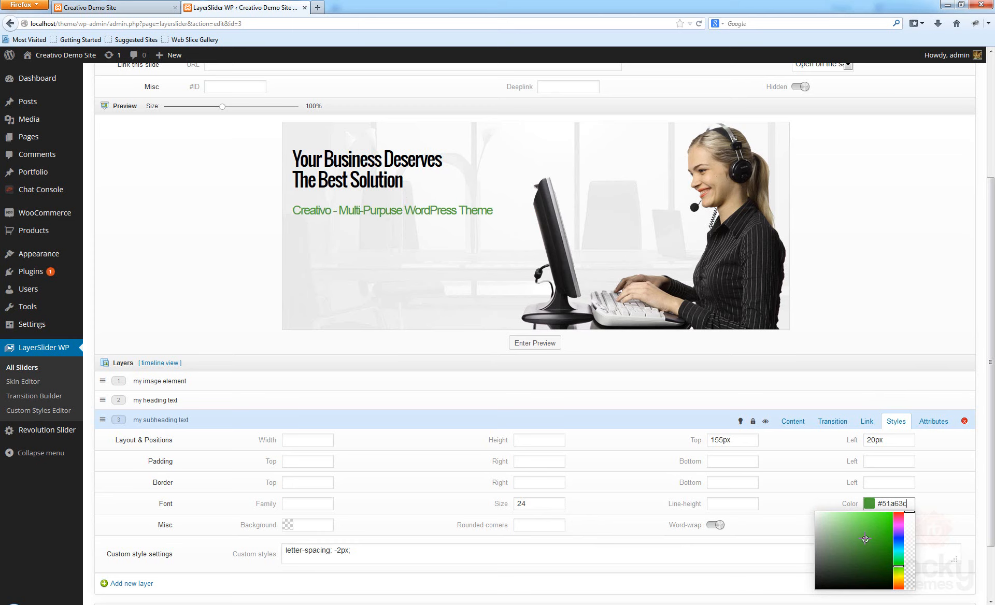
click(896, 280)
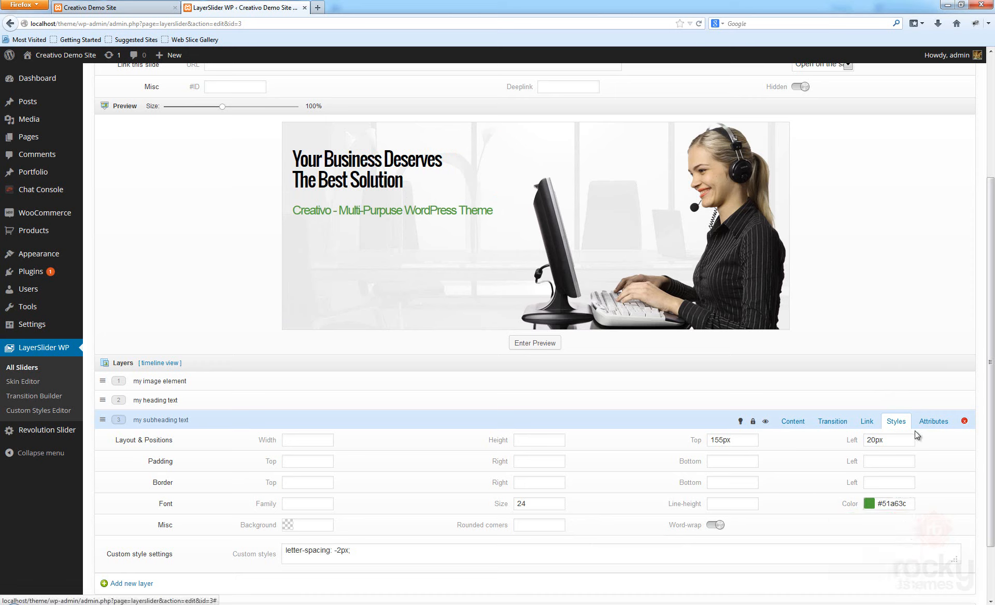
click(722, 439)
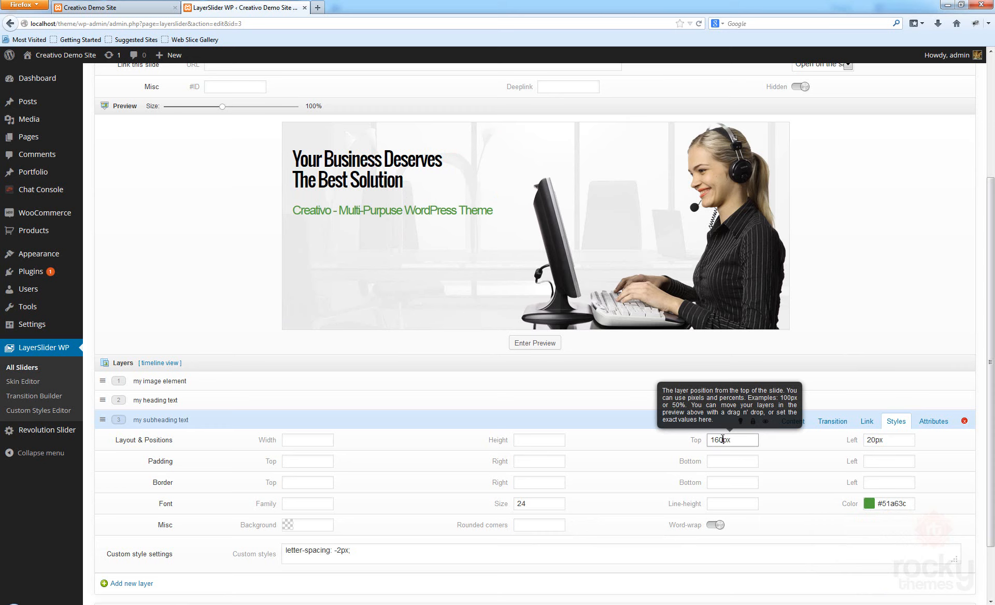
click(880, 266)
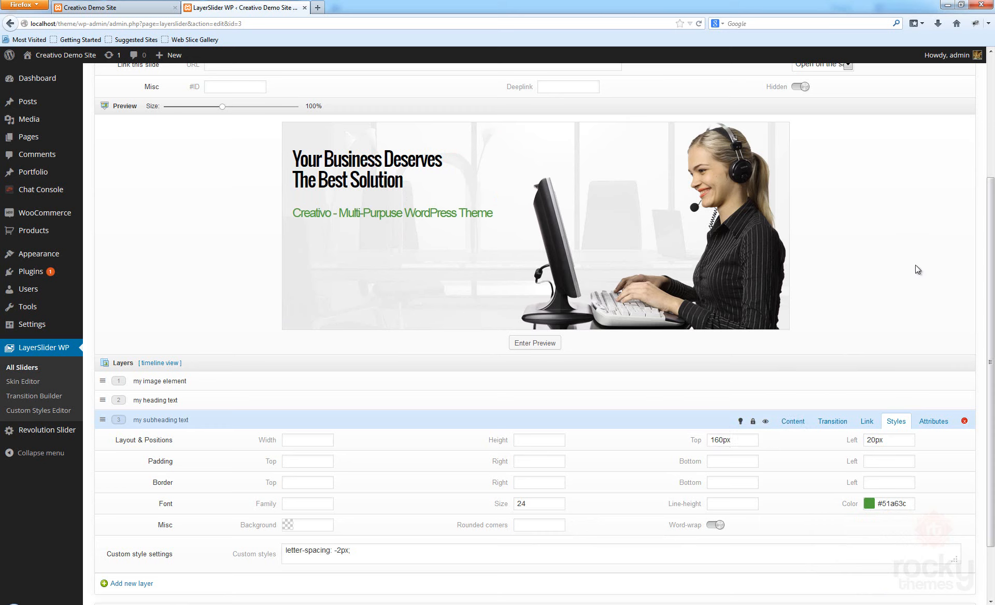
- Set the subheading layer's transition-in and transition-out durations to 1500 ms
click(832, 421)
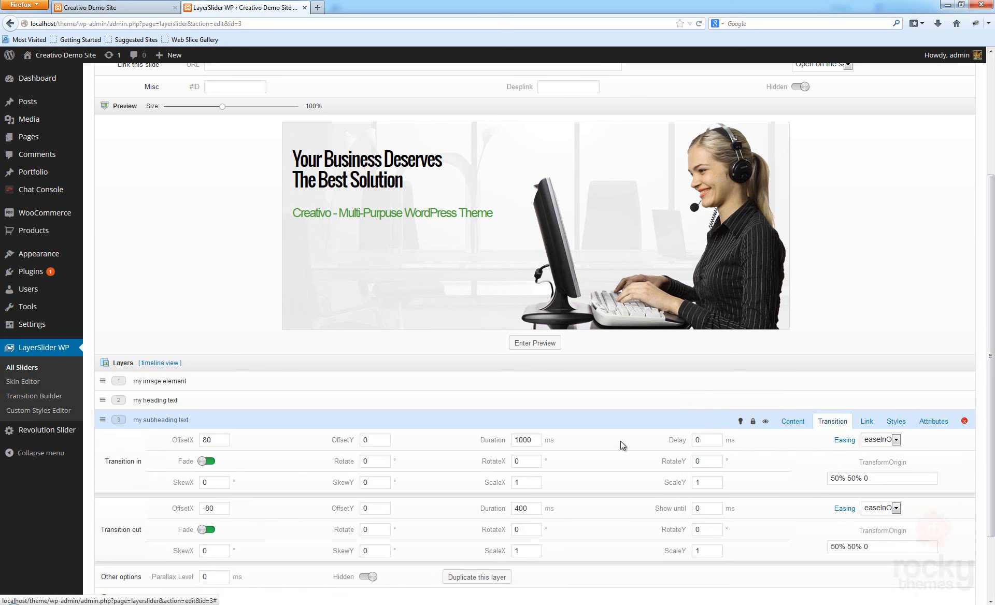
scroll(249, 466, down, 3)
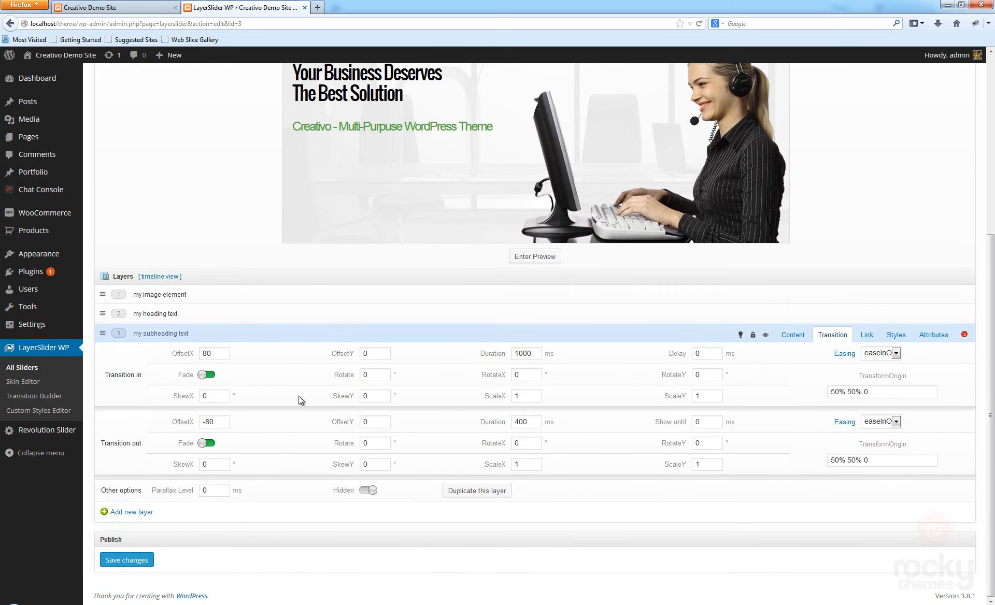
scroll(299, 395, up, 4)
click(516, 471)
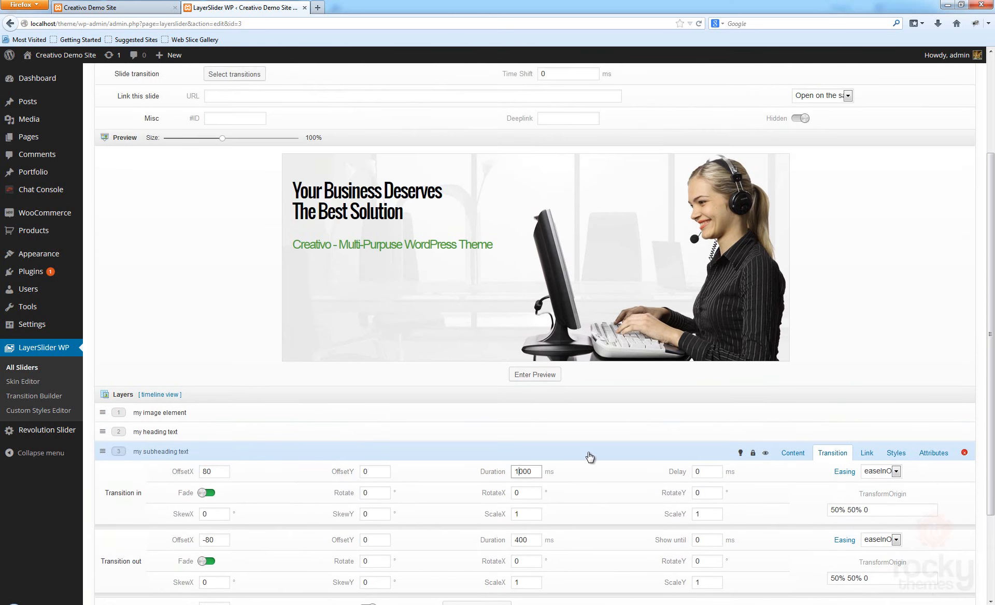
key(Delete)
text(5)
scroll(590, 458, down, 3)
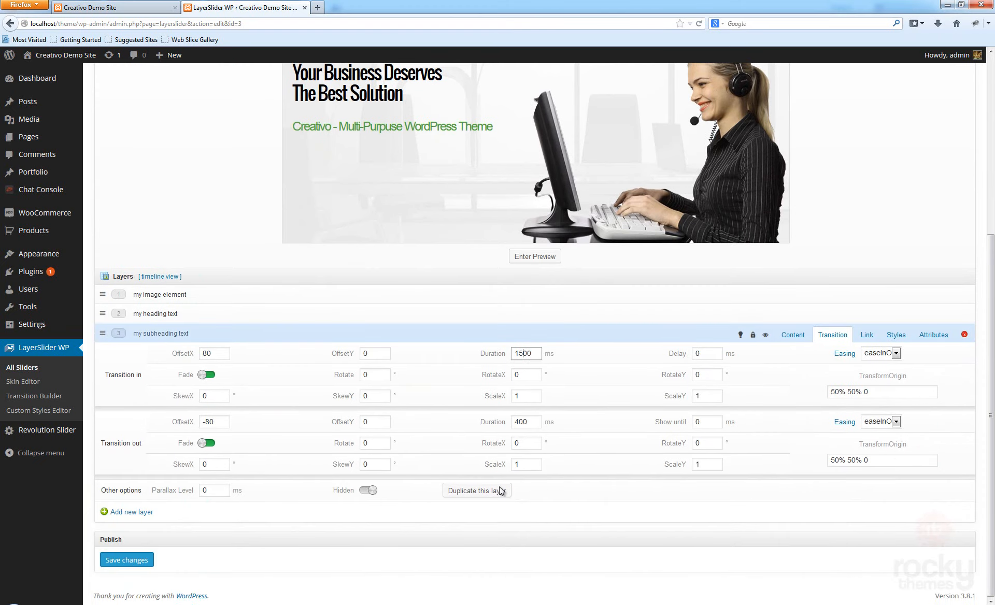
click(495, 416)
text(1500)
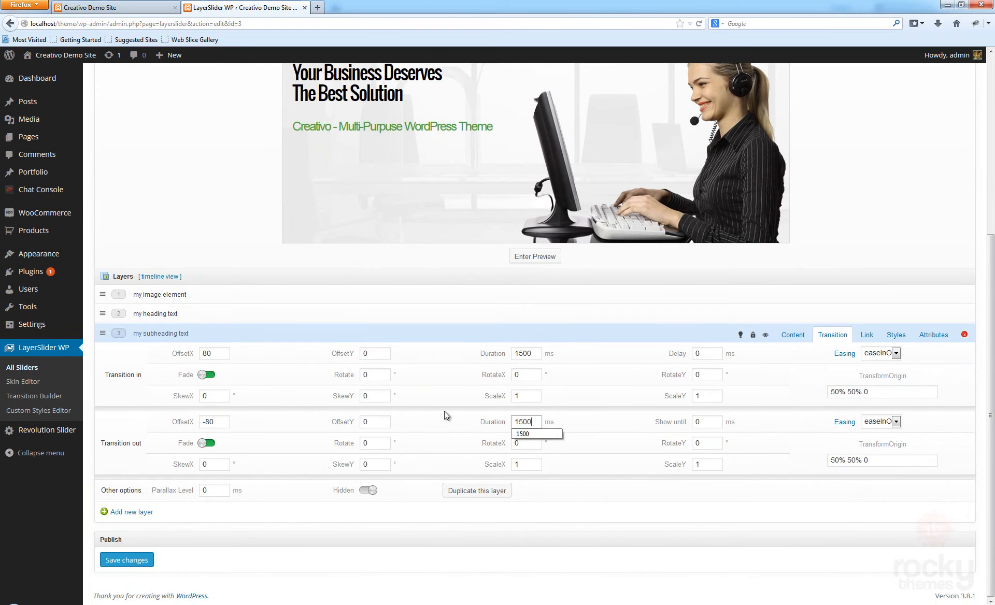
- Set the subheading layer's transition-in delay to 900 ms, and check it by playing and exiting the slide preview
double_click(699, 353)
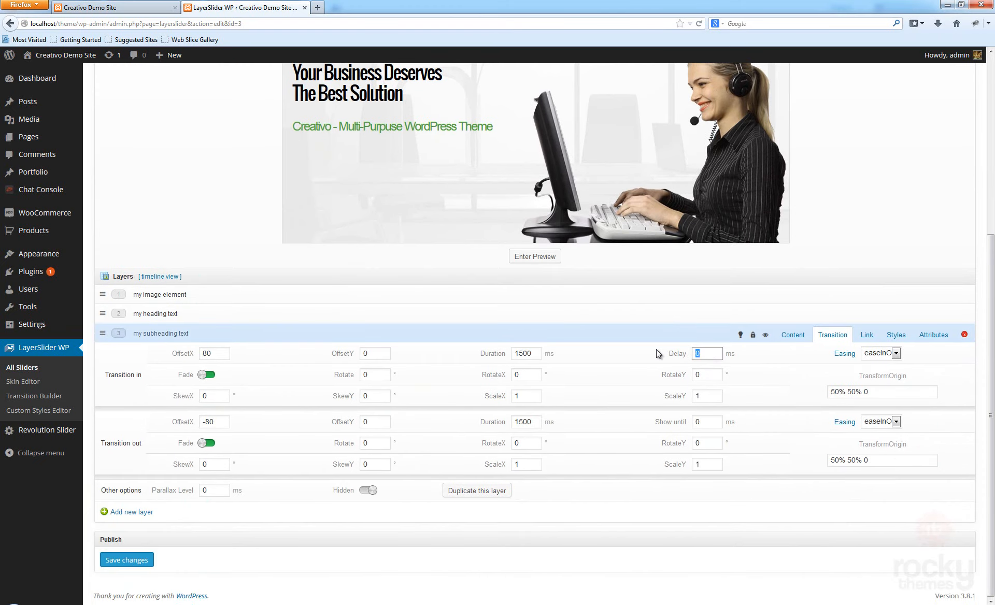
text(900)
scroll(845, 241, up, 2)
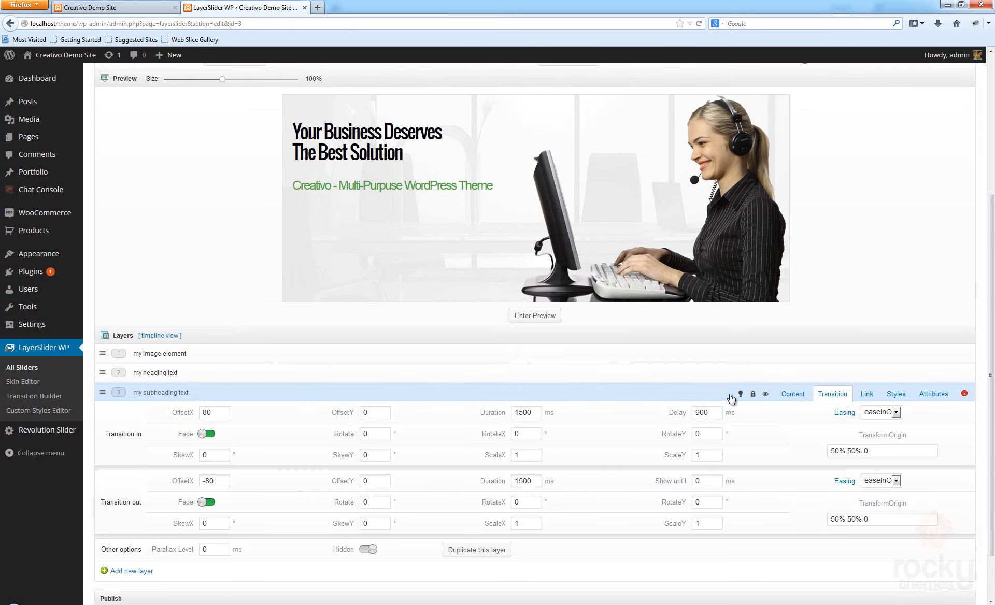
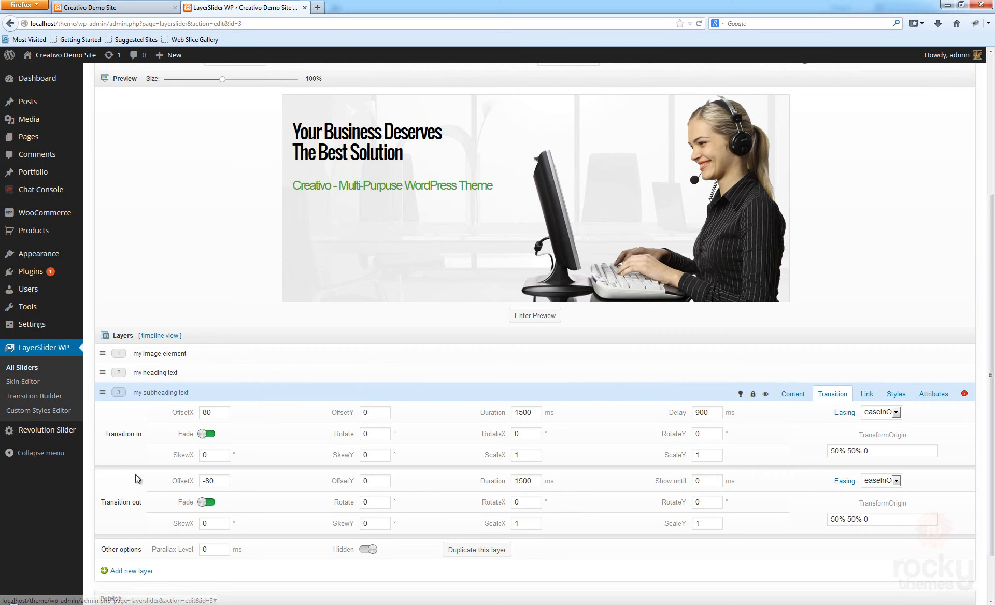
click(535, 316)
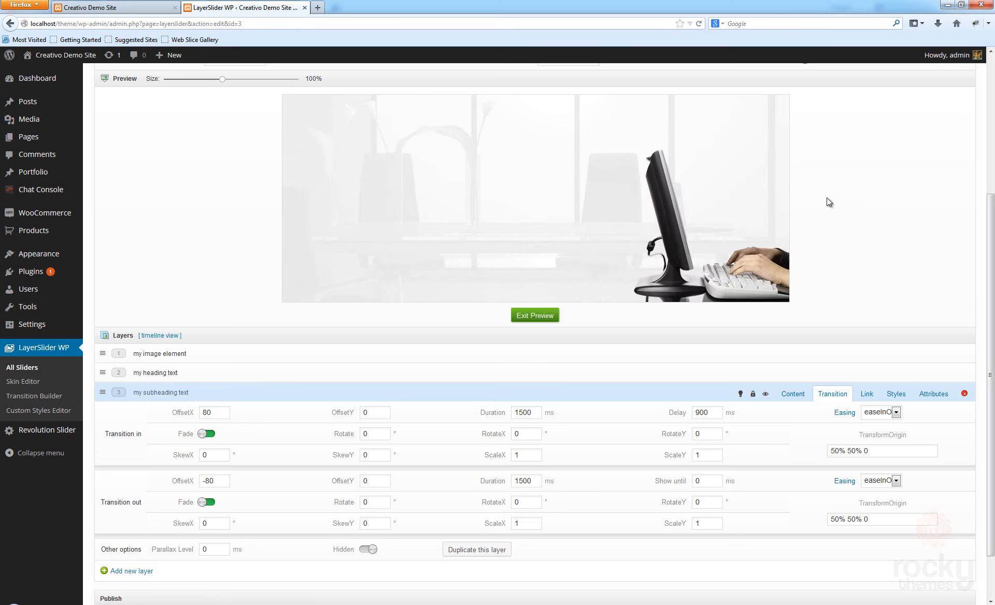
click(545, 322)
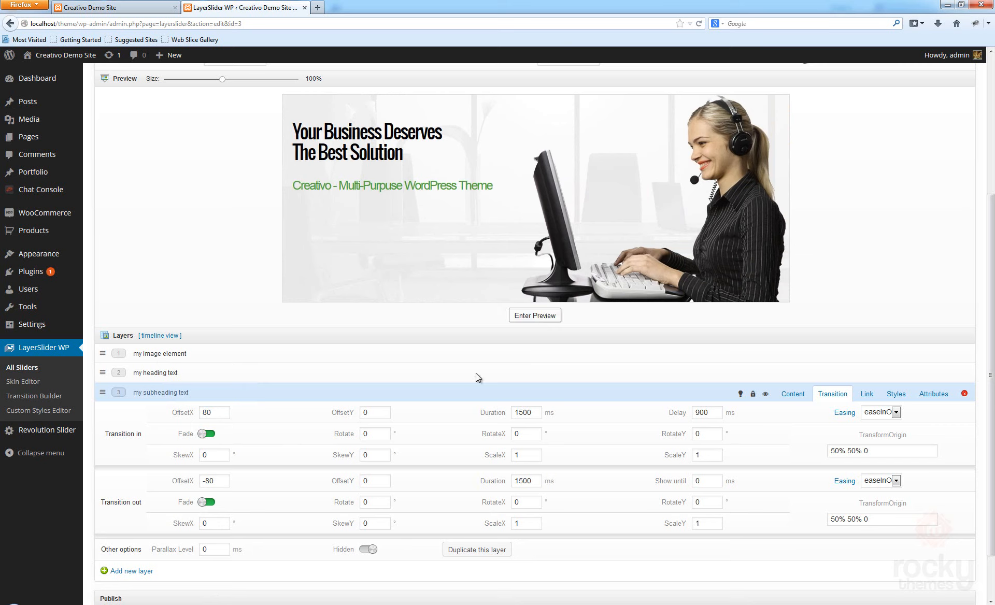
- Turn off fade for both of the subheading layer's transitions and set its transition-in OffsetX to 200
click(207, 433)
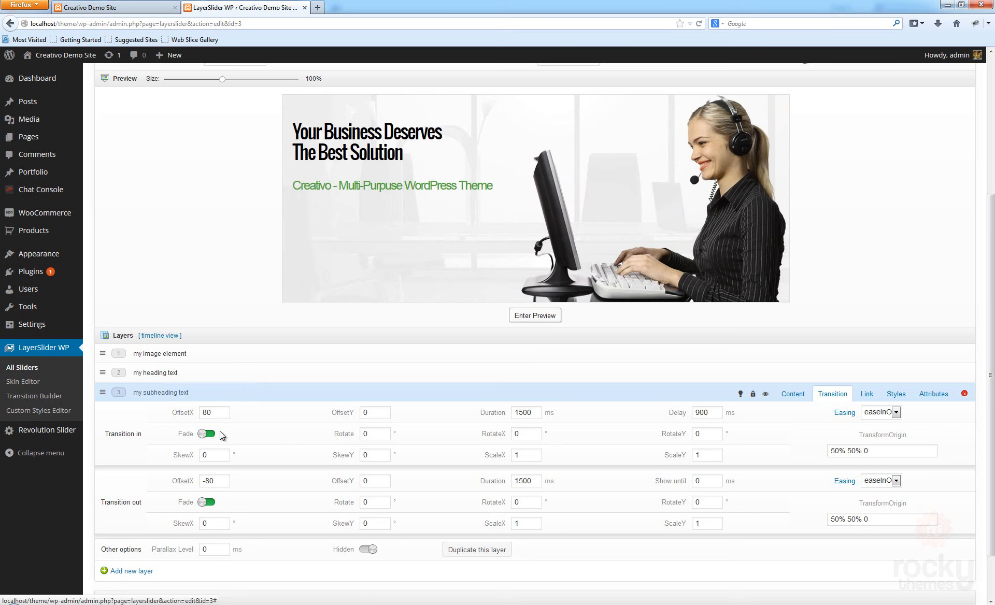
click(212, 503)
click(220, 413)
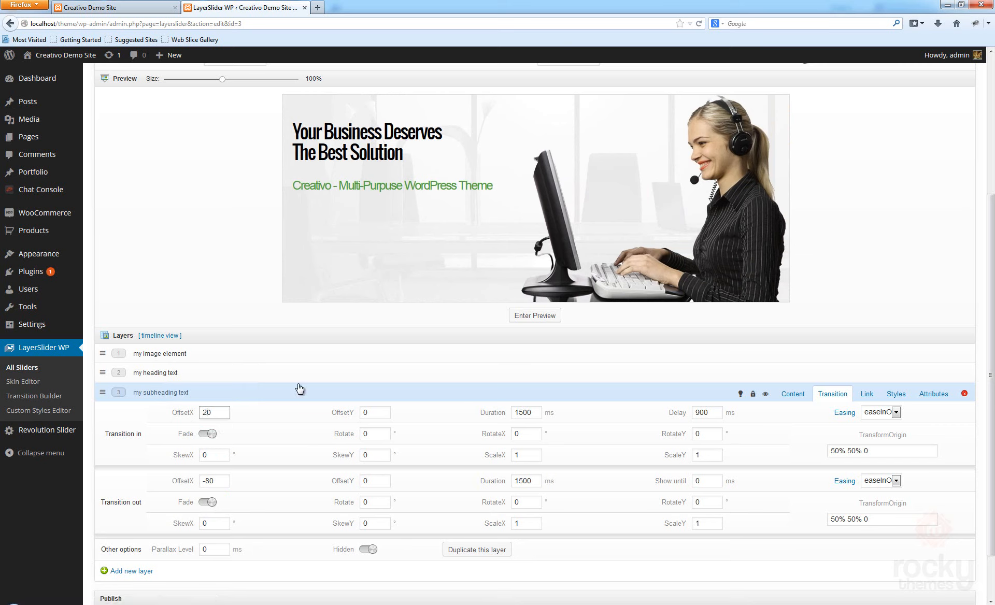
- Play the slide preview to check the subheading's entrance without fade, and exit the preview
click(536, 317)
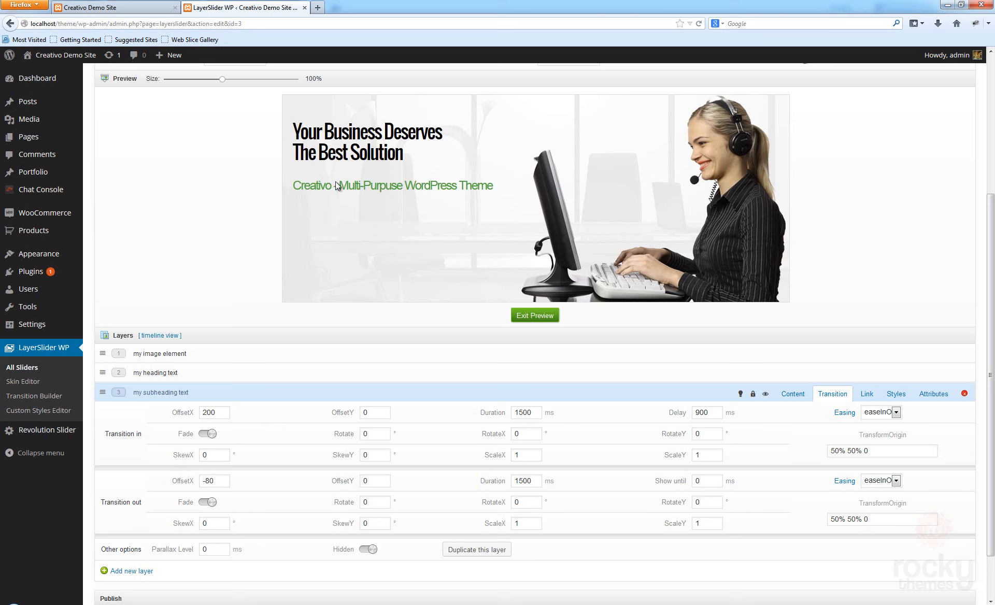
click(548, 317)
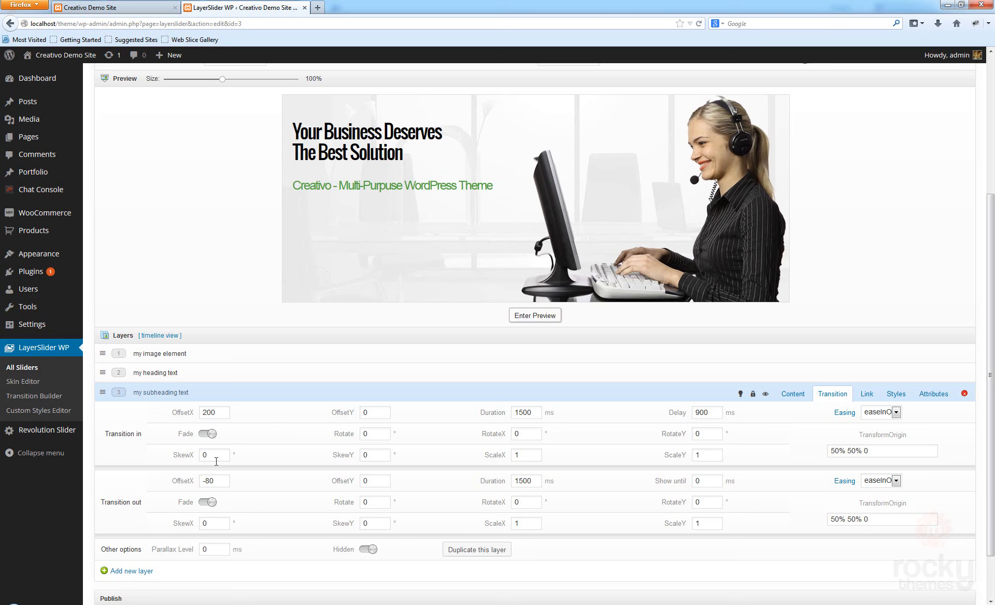
- Turn fade back on for both of the subheading layer's transitions, and check the animation in the slide preview
click(208, 434)
click(207, 502)
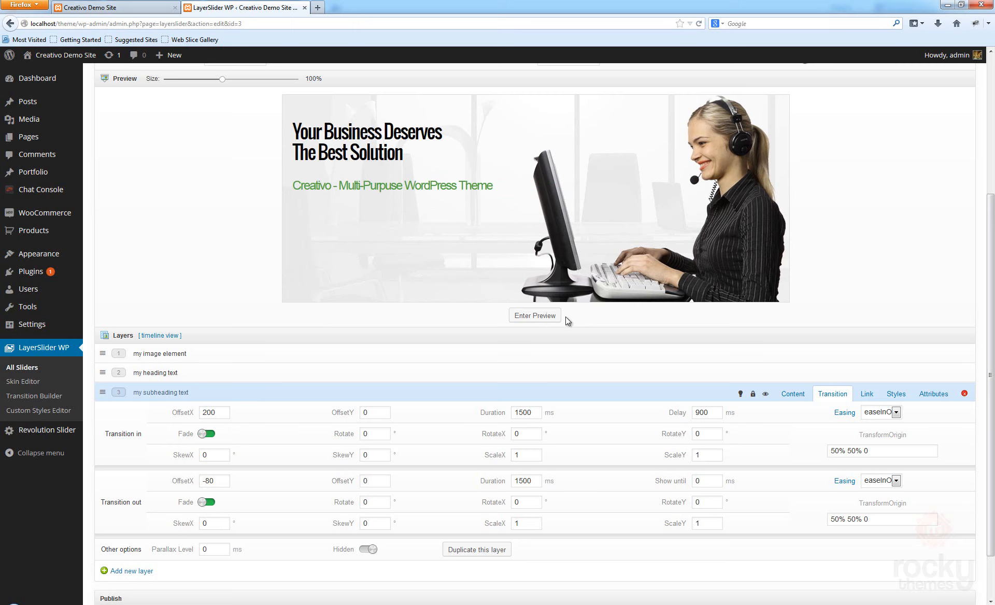
click(539, 318)
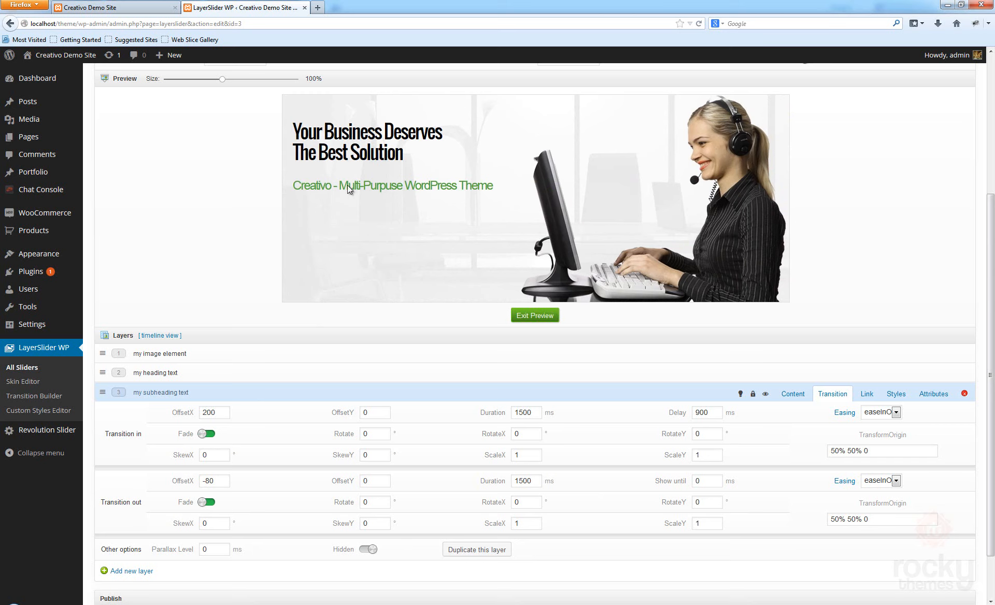
click(547, 318)
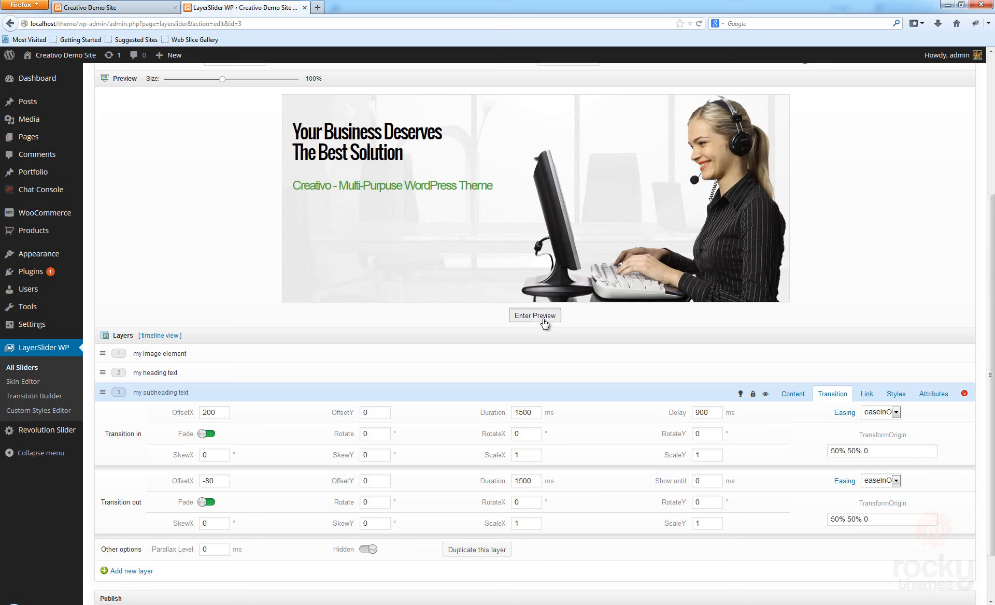
- Replay the slide preview, try a transition-in OffsetX of 500 on the subheading layer, and check its entrance in the preview
click(544, 319)
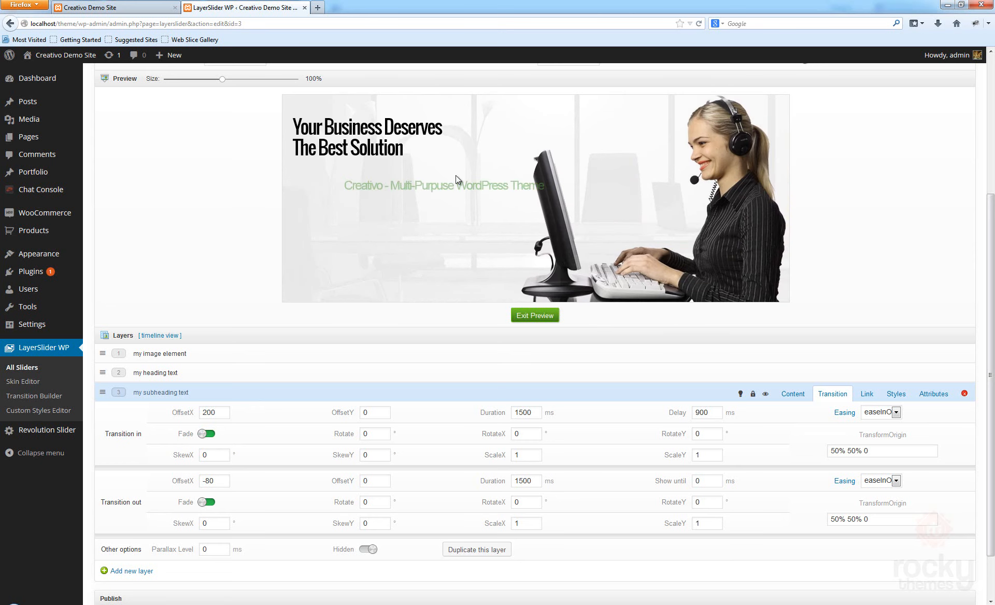
click(538, 319)
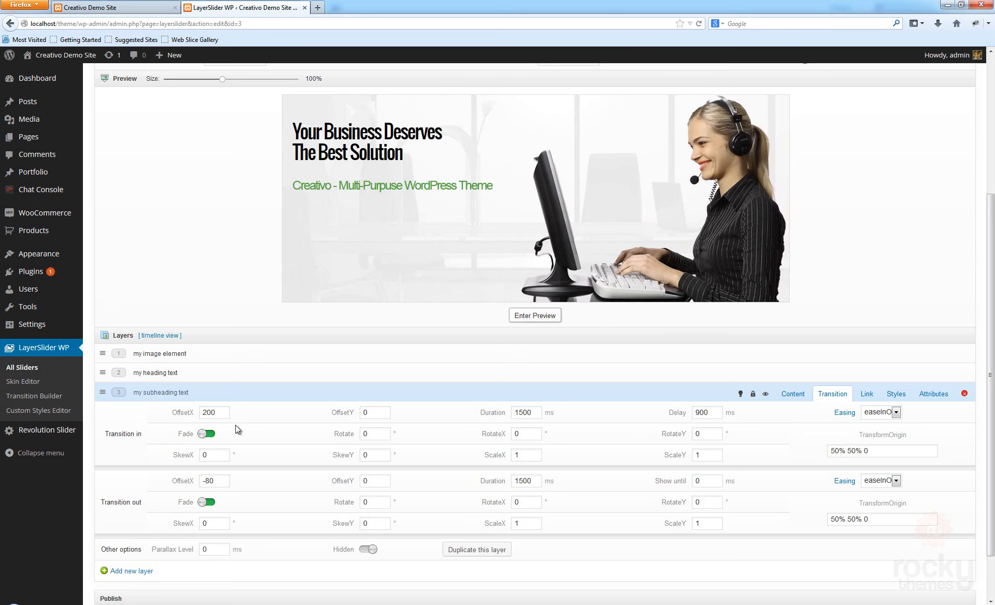
click(210, 412)
key(ctrl+a)
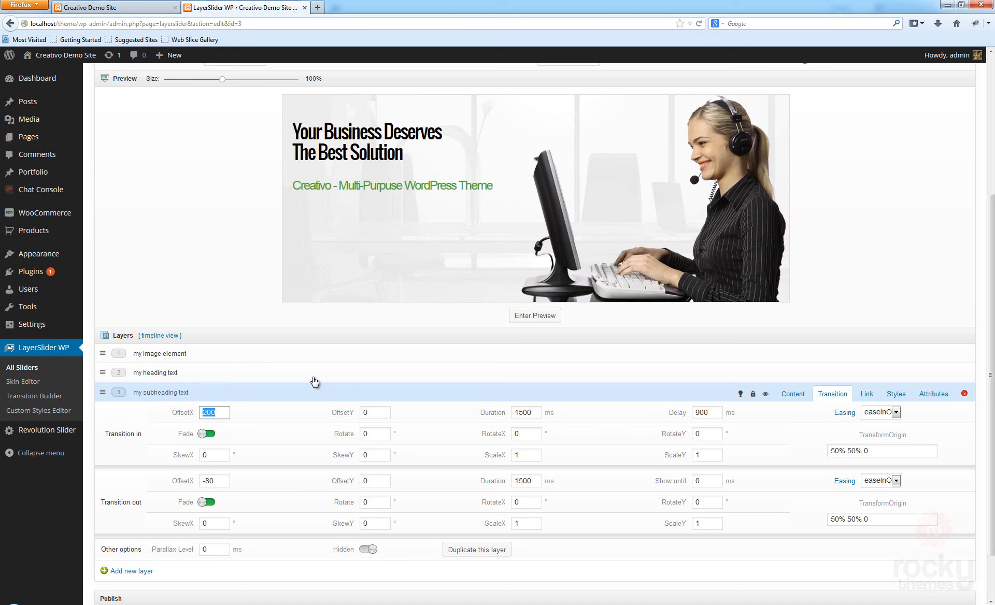
text(5)
click(549, 316)
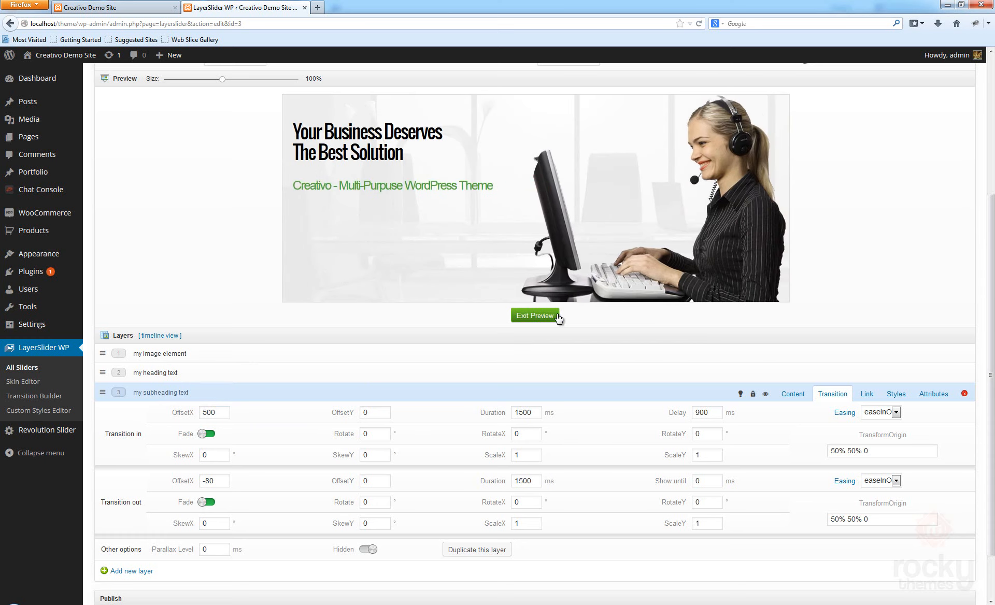
click(539, 316)
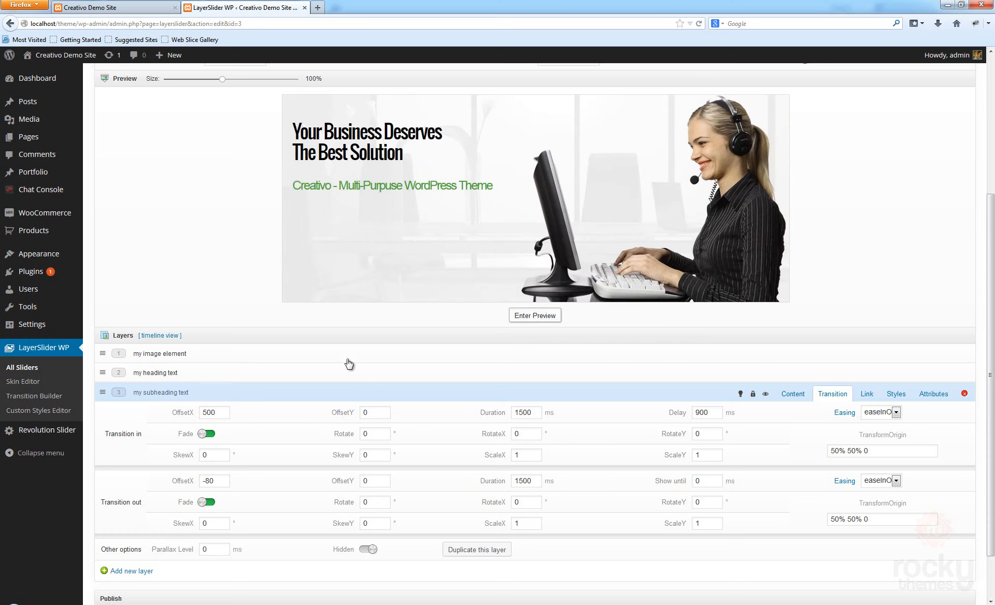
- Set the subheading layer's transition-in OffsetX to right, and check the entrance by playing and exiting the slide preview
double_click(223, 408)
text(rig)
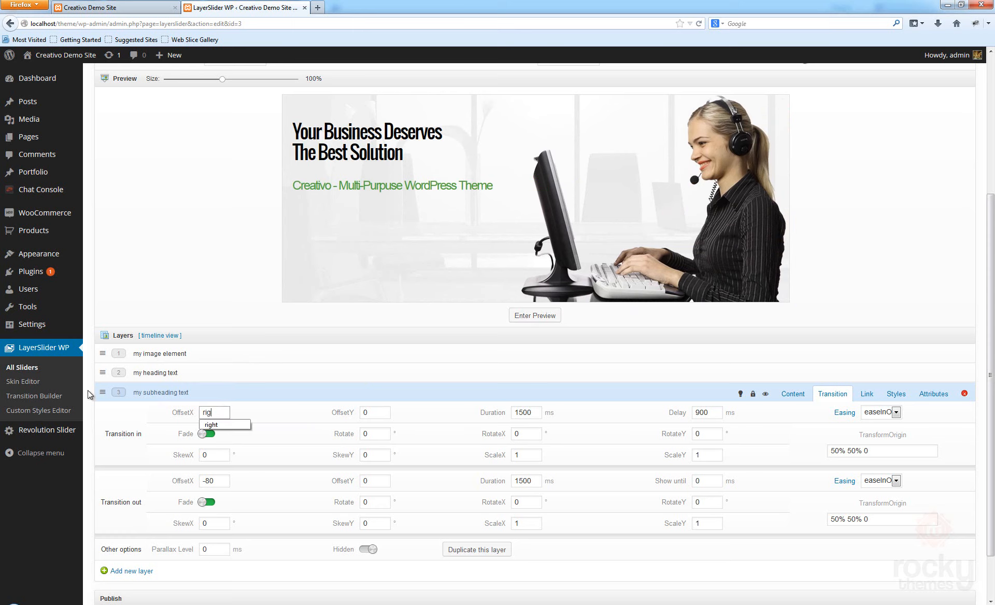
text(ht)
click(536, 315)
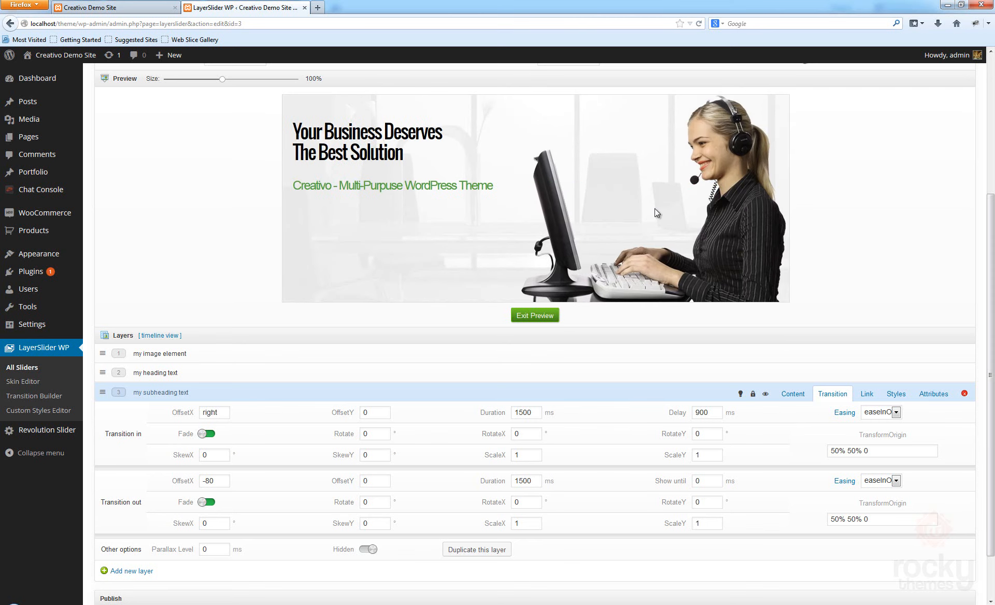
click(541, 315)
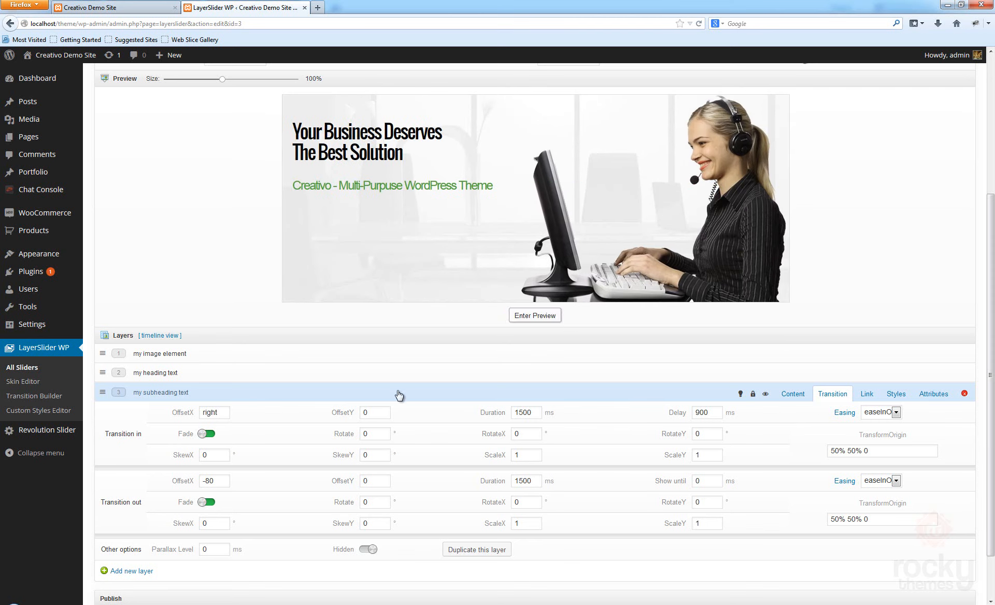
- Set the subheading layer's transition-out OffsetX to right and turn off fade for both of its transitions
drag(219, 482, 114, 467)
text(right)
click(208, 434)
click(208, 502)
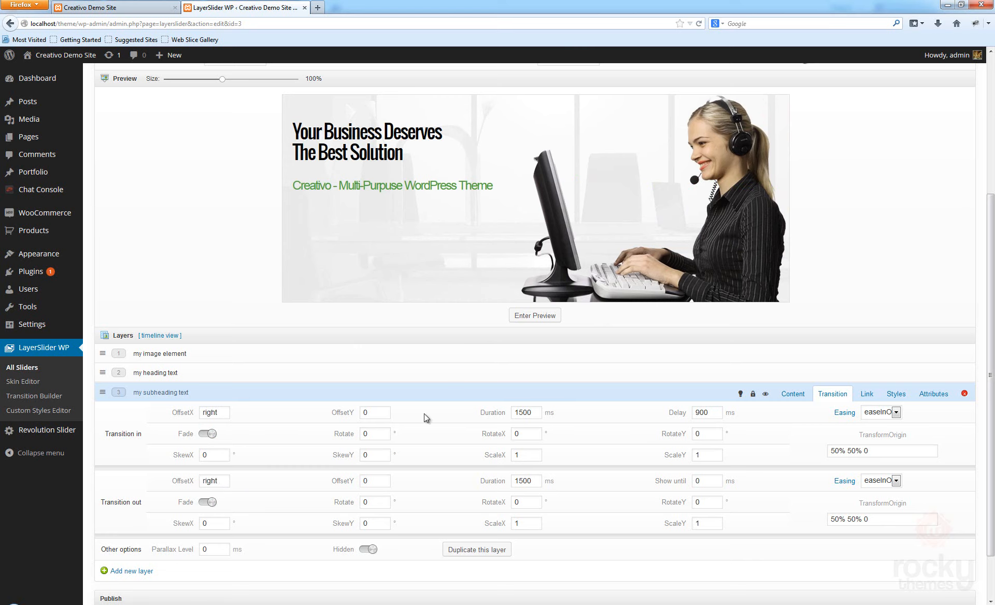
- Add a fourth layer with the HTML / Video / Audio content type and name it "description text"
scroll(428, 418, down, 3)
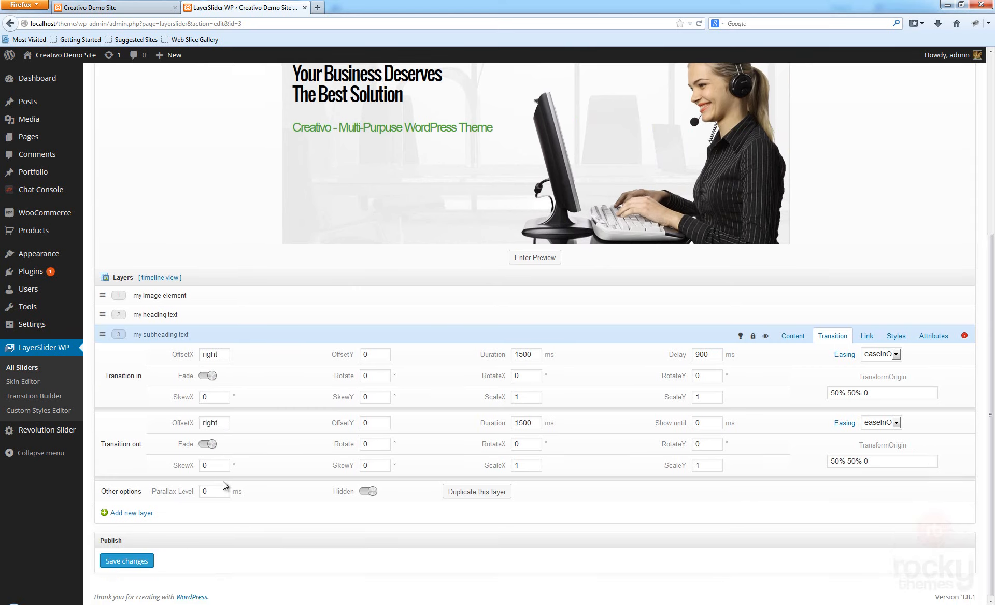
click(115, 513)
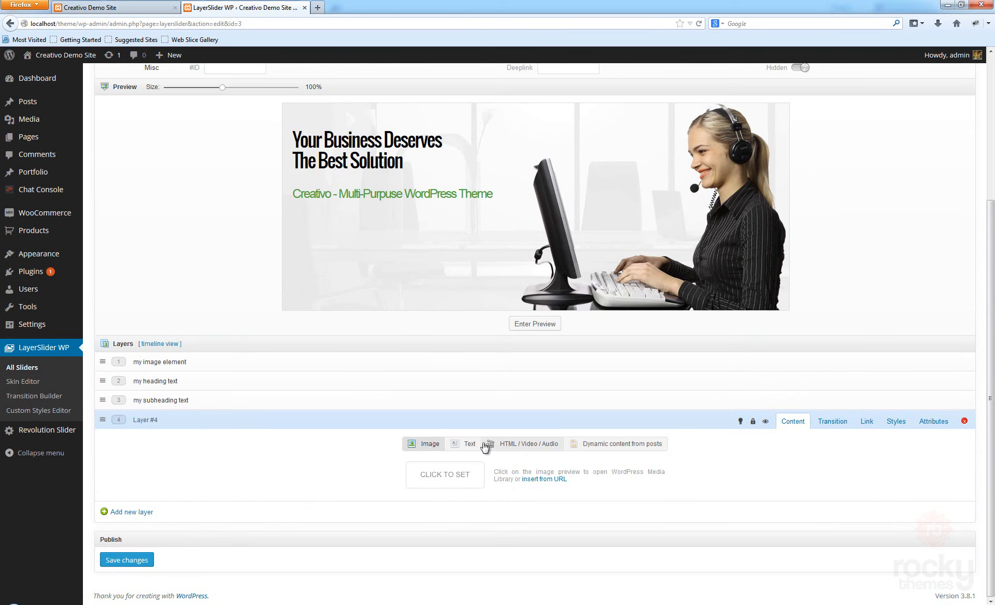
click(519, 445)
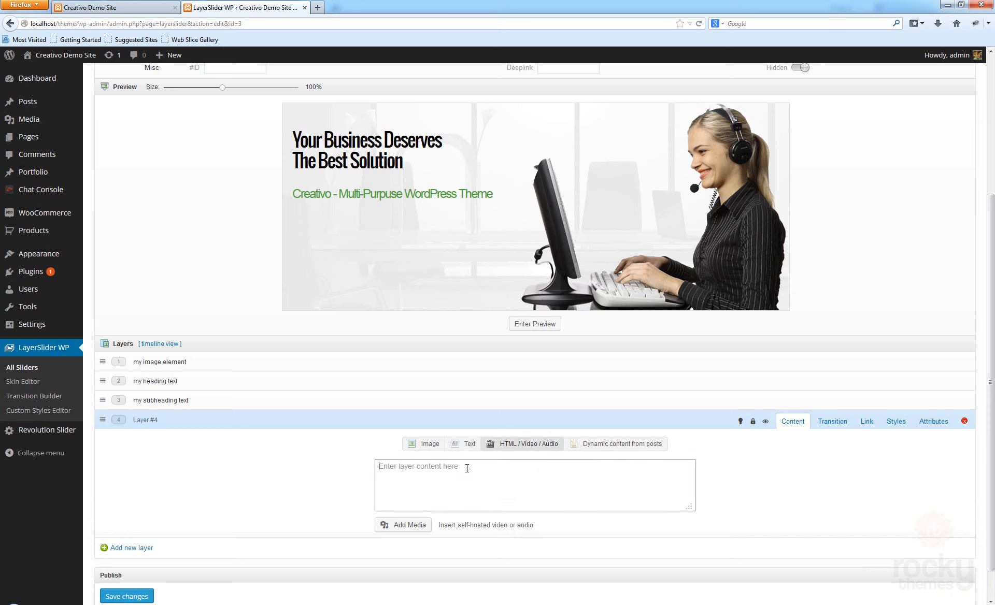
click(196, 420)
key(ctrl+a)
text(d)
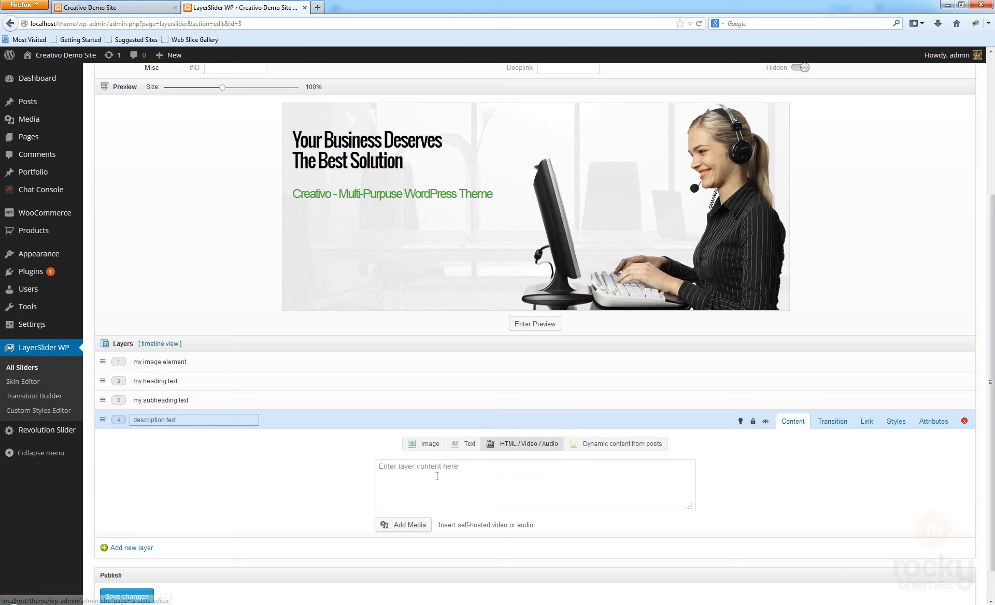
- On the Creativo demo site, bring up the "Your Business Deserves the Best Solution" slide and copy its Lorem ipsum paragraph
click(492, 467)
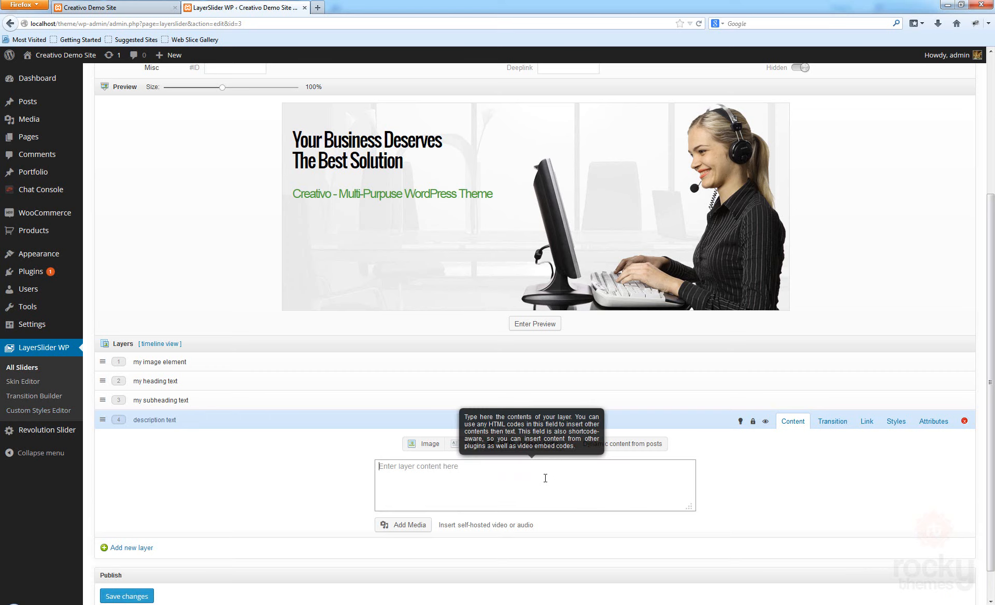
click(117, 7)
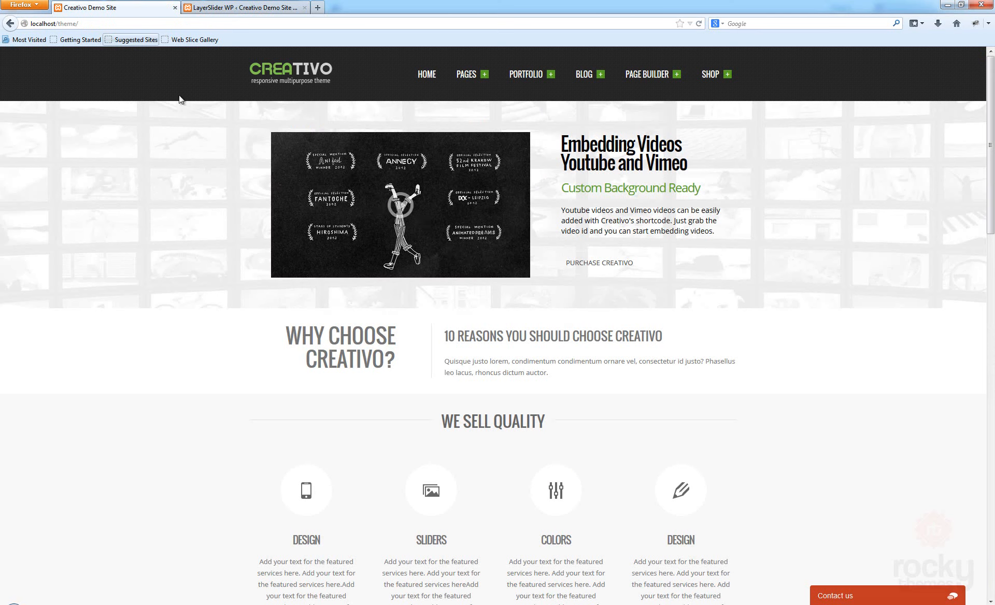
click(15, 205)
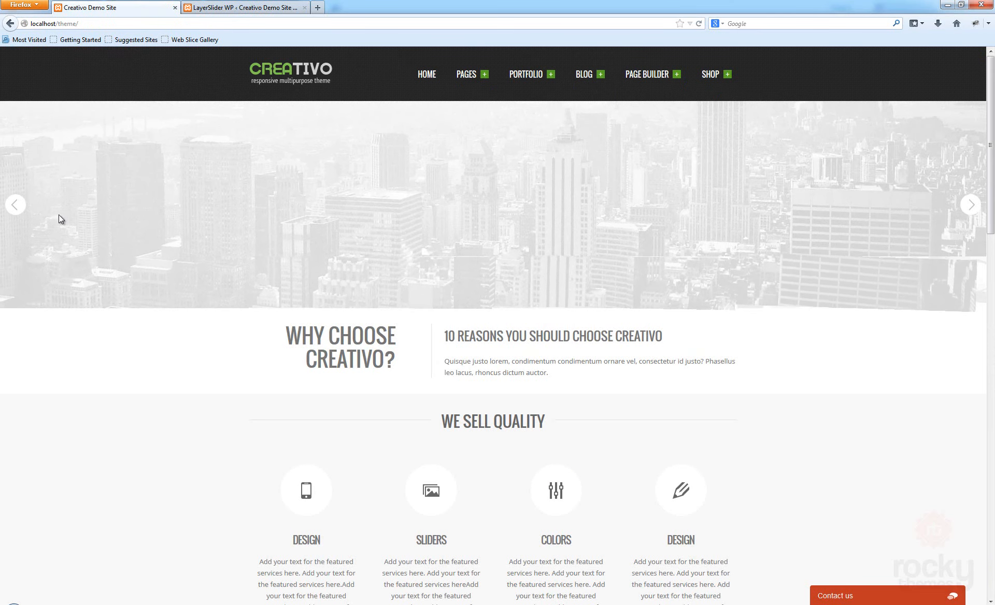
click(14, 205)
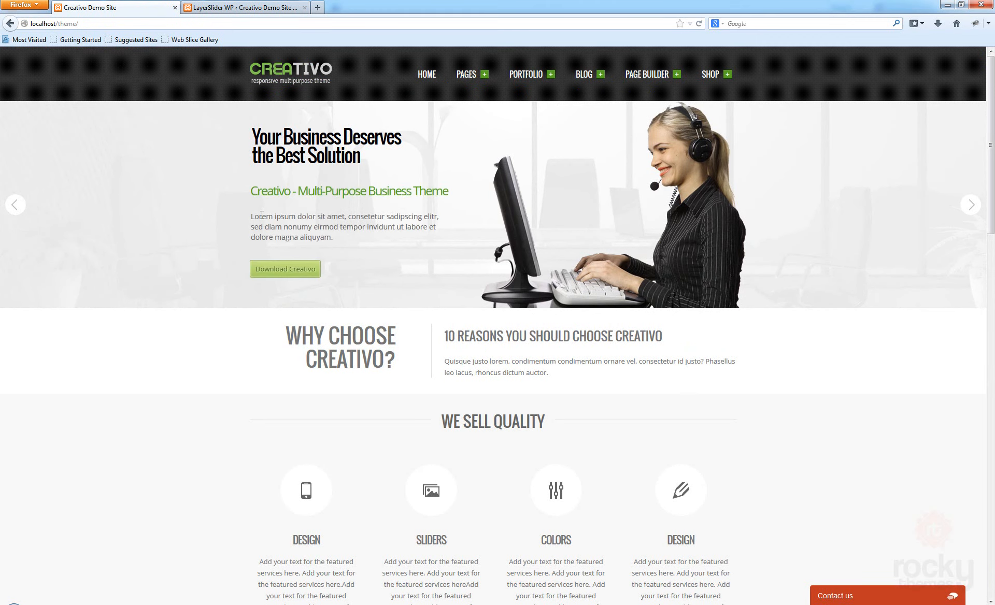
drag(306, 223, 341, 240)
key(ctrl+c)
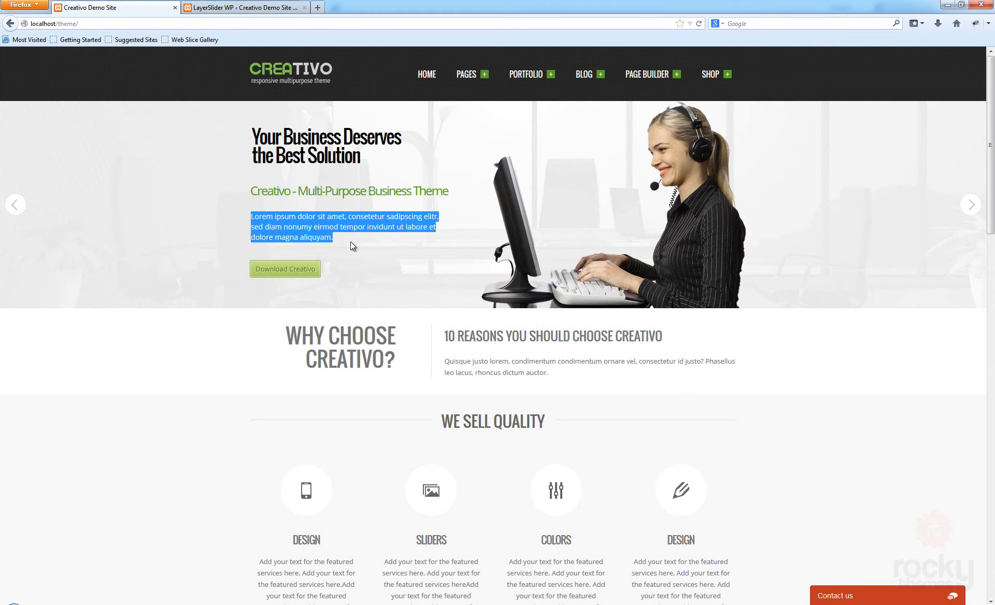
- Back in the slide editor, paste the paragraph into the description layer with <br> line breaks and place the text below the subheading
click(263, 8)
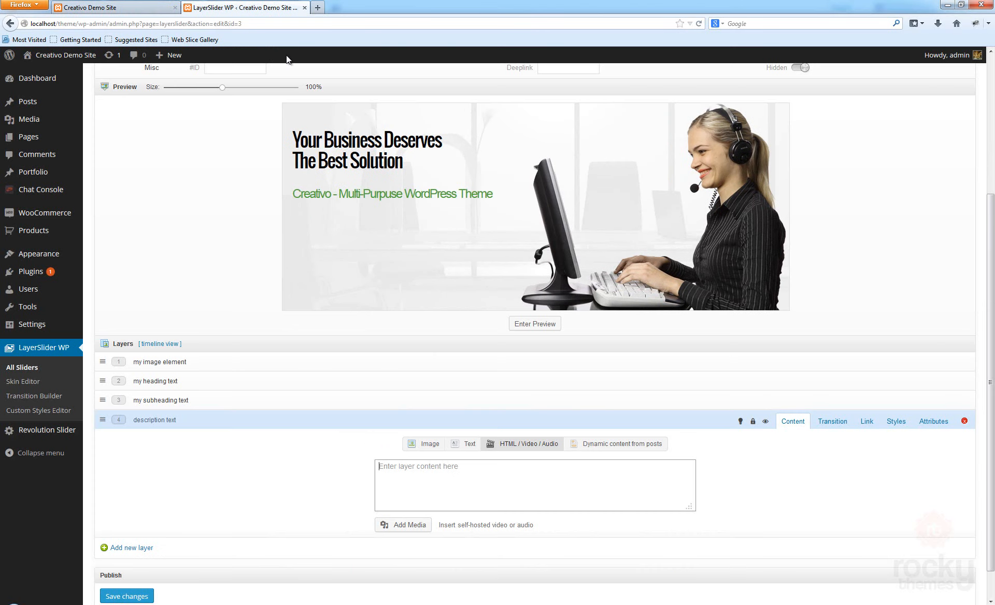
right_click(470, 477)
click(569, 448)
click(633, 470)
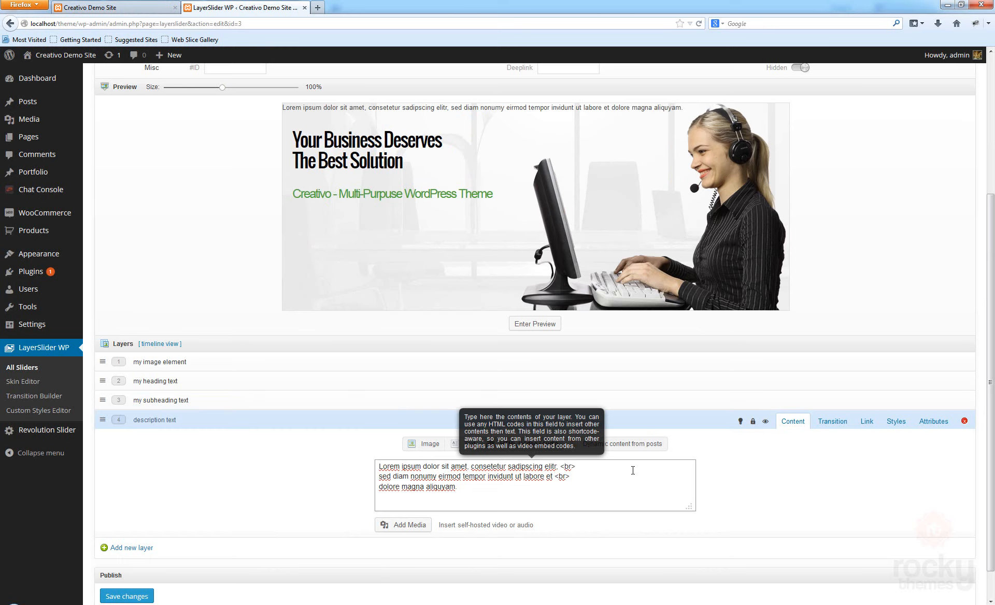
click(915, 274)
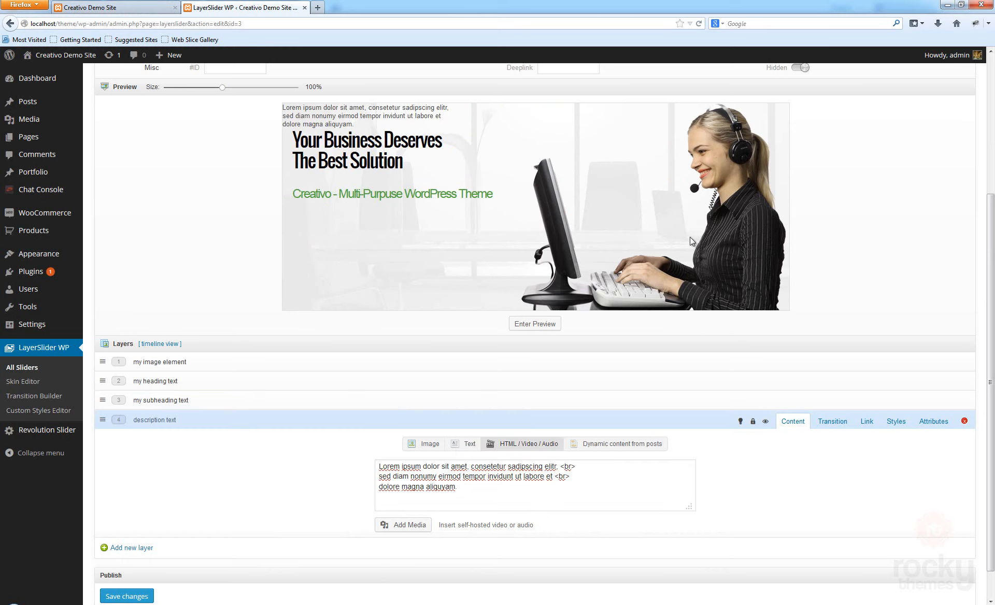
drag(316, 118, 329, 230)
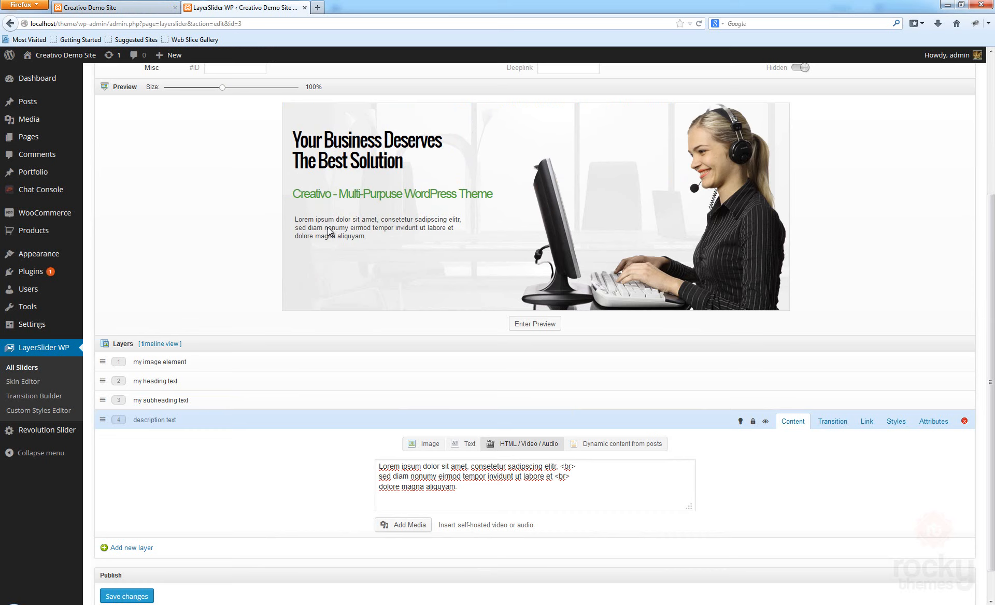
- Set the description layer's font size to 14 and its left position to 20px
click(895, 421)
click(554, 504)
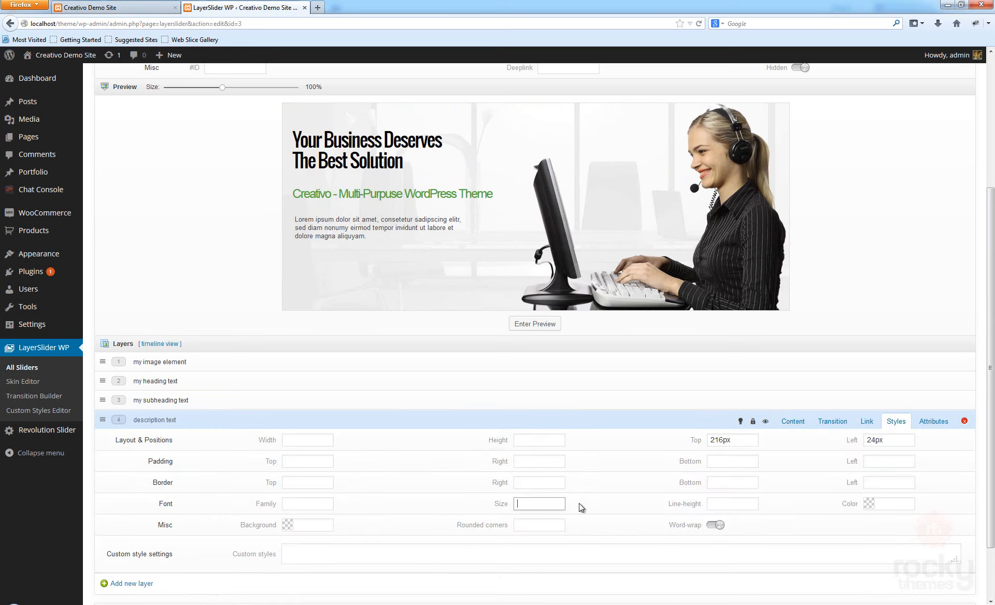
text(14)
click(873, 293)
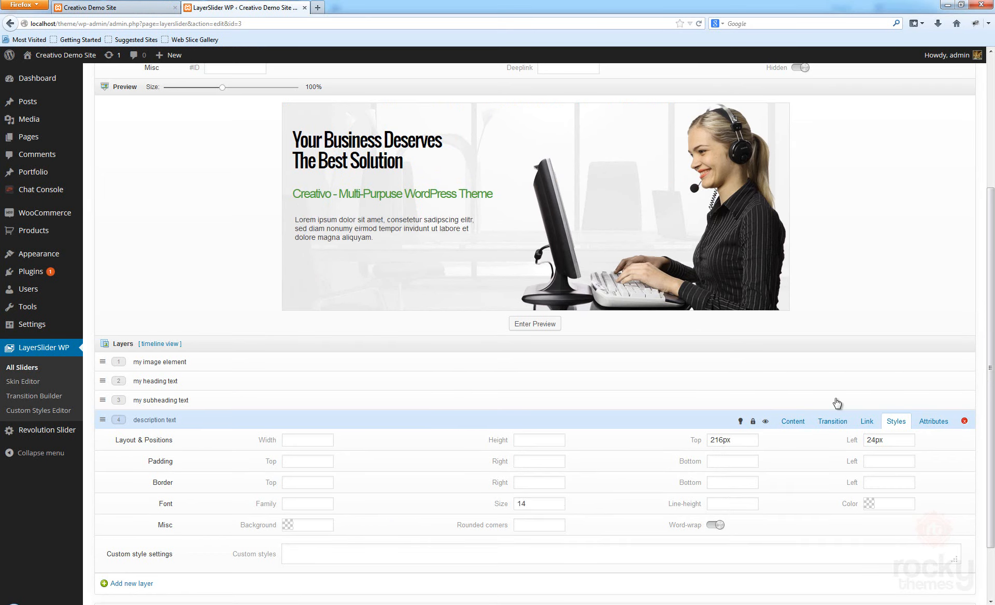
drag(876, 441, 871, 441)
text(0)
click(874, 261)
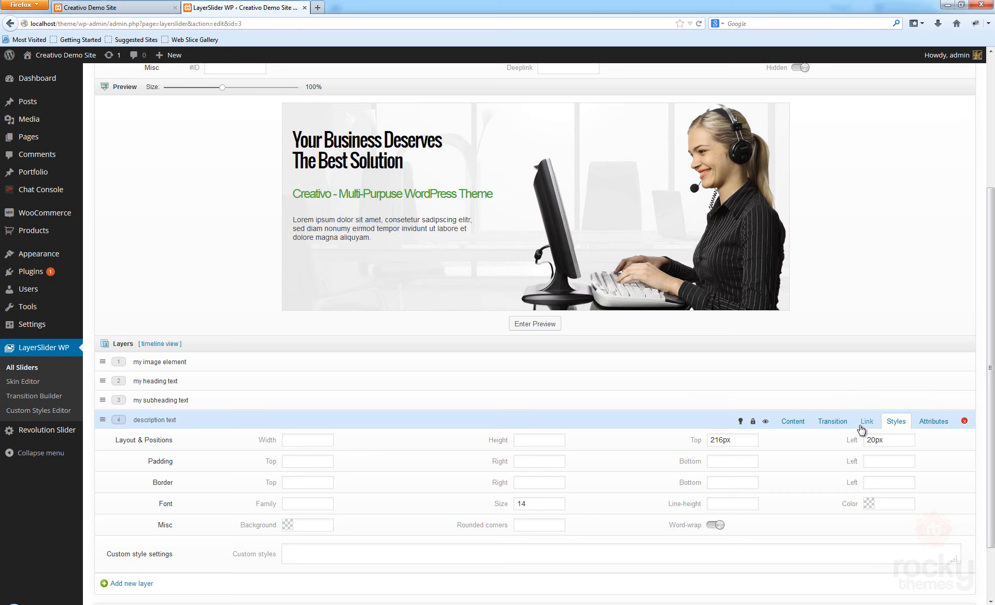
- Turn off fade for both of the description layer's transitions and set both OffsetX values to 0
click(827, 424)
click(206, 461)
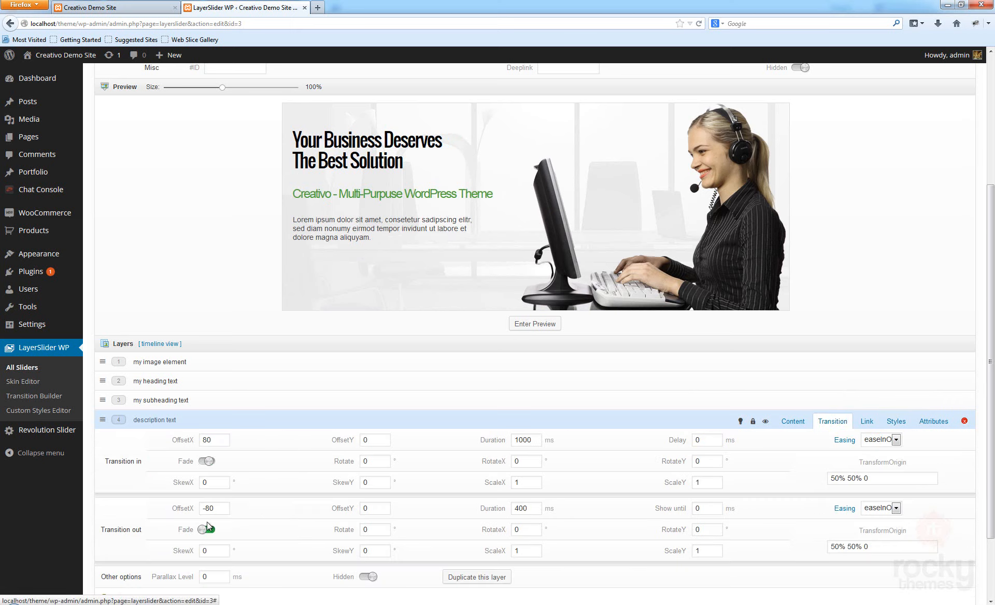
click(209, 530)
drag(220, 441, 123, 444)
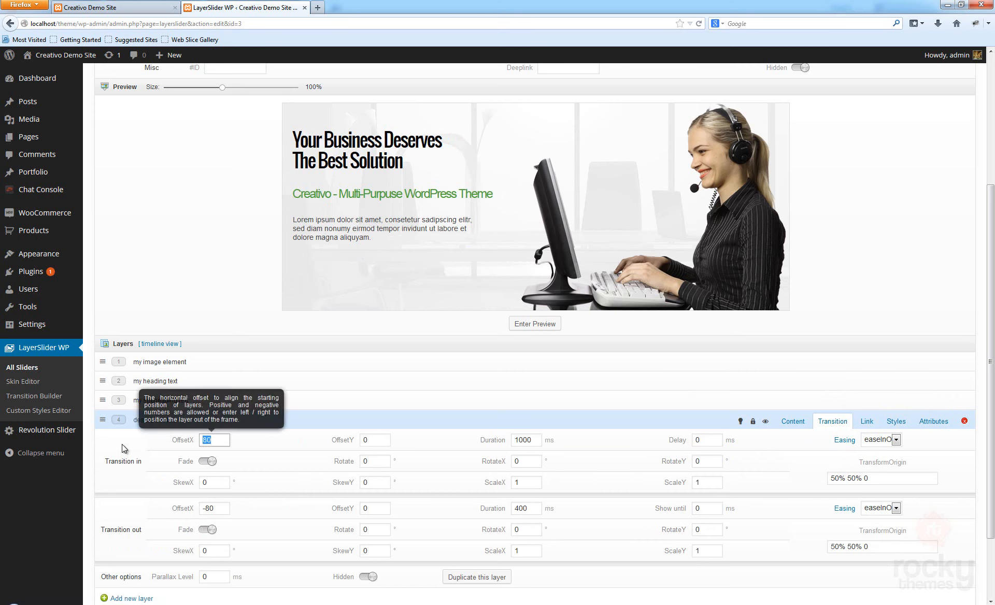
text(0)
click(181, 509)
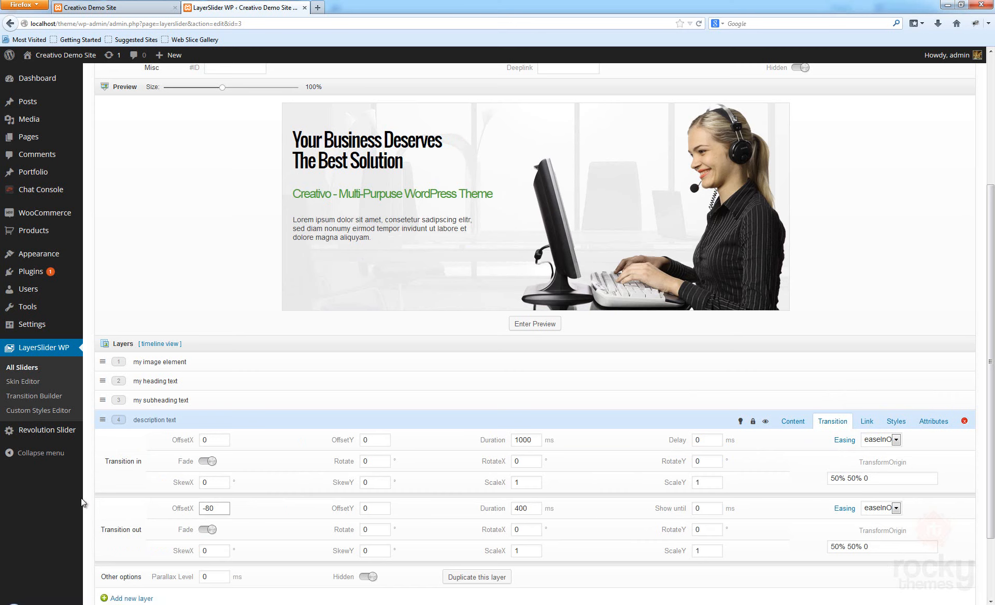
key(ctrl+a)
text(0)
- Set the description layer's transition-in OffsetY to bottom and both its transition-in and transition-out durations to 1500 ms
double_click(376, 439)
text(bottom)
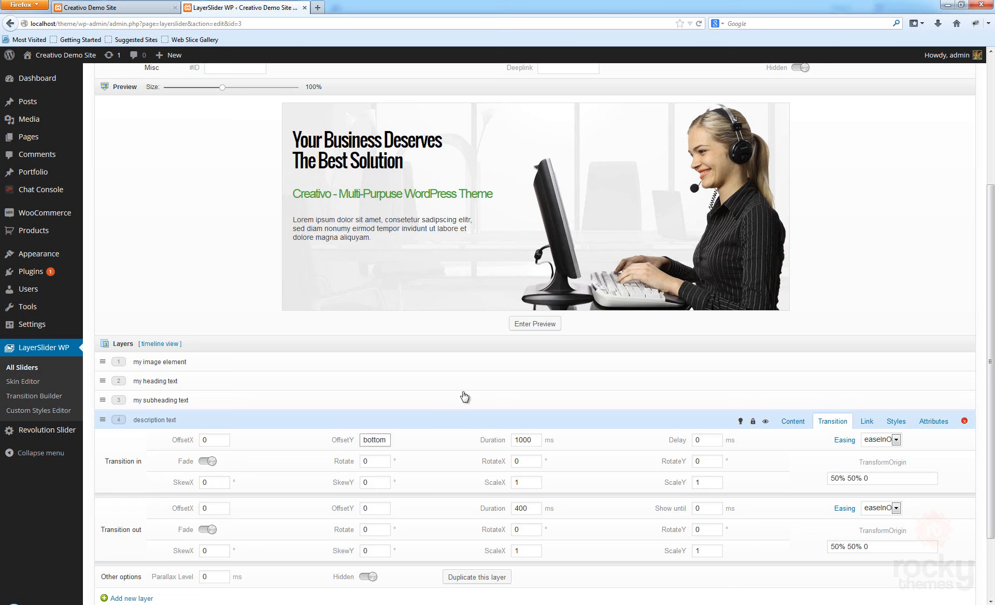
click(524, 440)
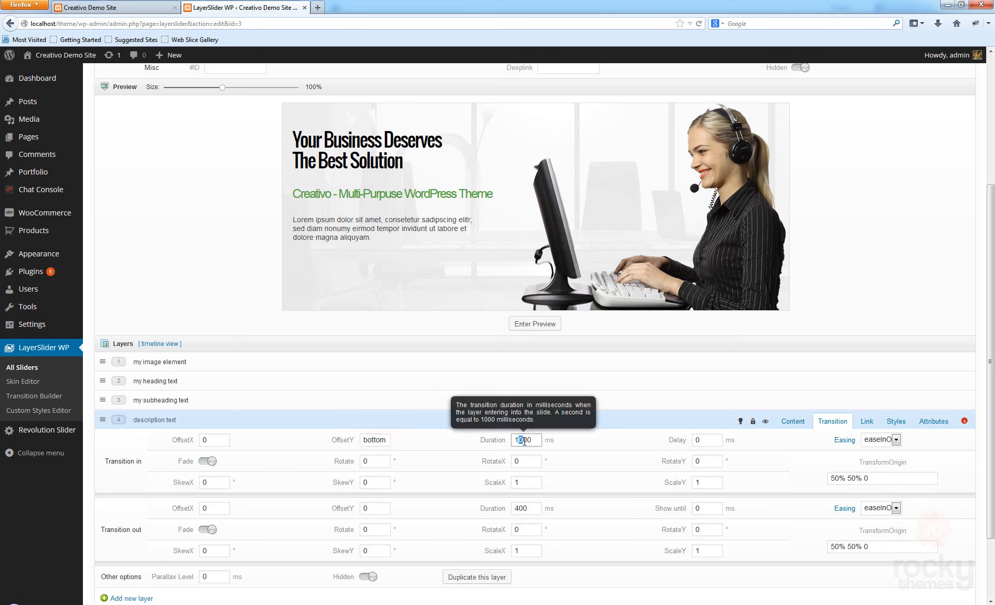
text(5)
click(533, 508)
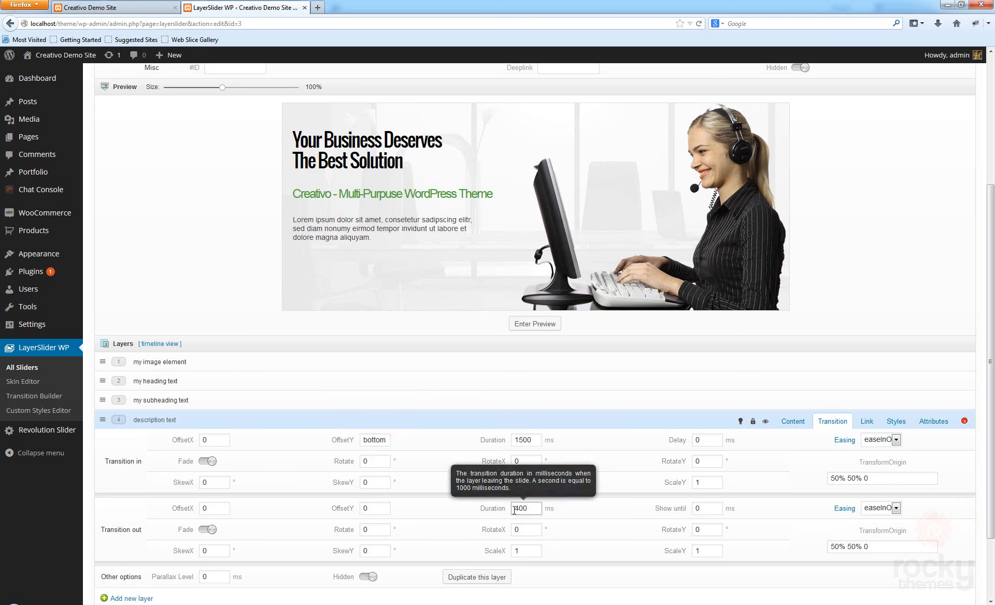
double_click(514, 510)
text(150)
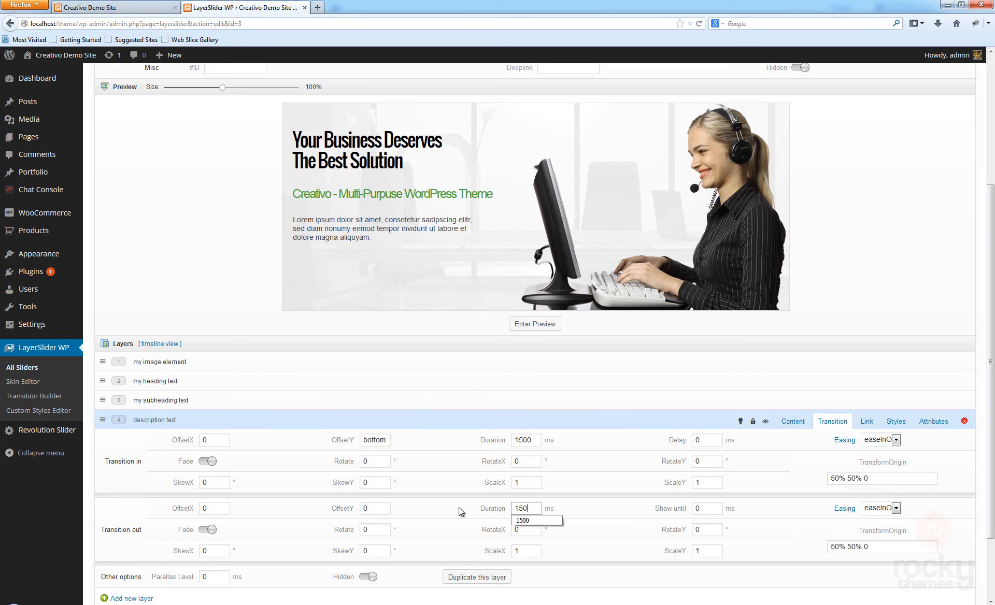
text(0)
- Set the description layer's transition-in delay to 1200 ms and play the slide preview to check its entrance
double_click(697, 439)
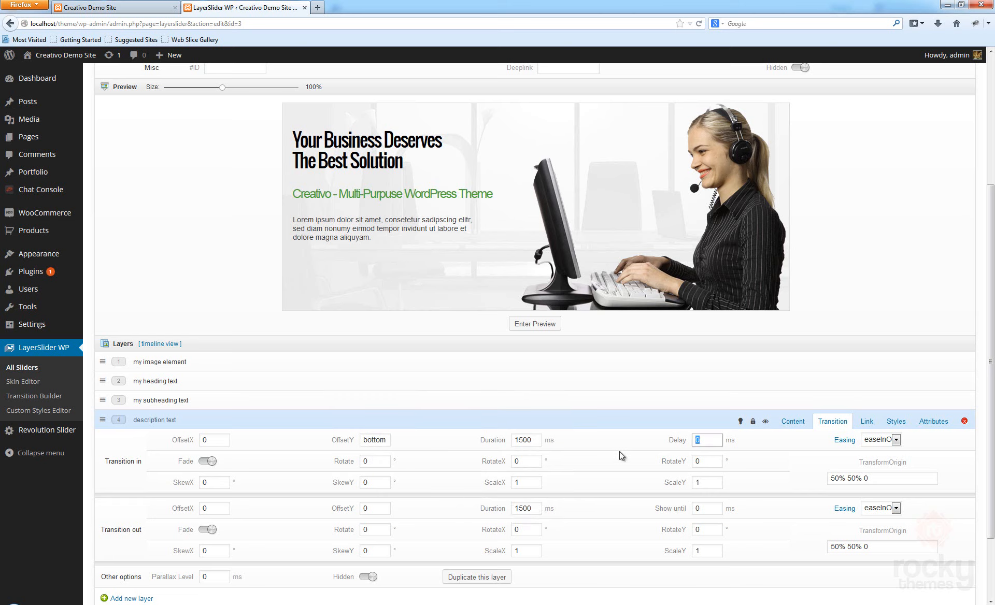
text(1200)
drag(990, 282, 990, 315)
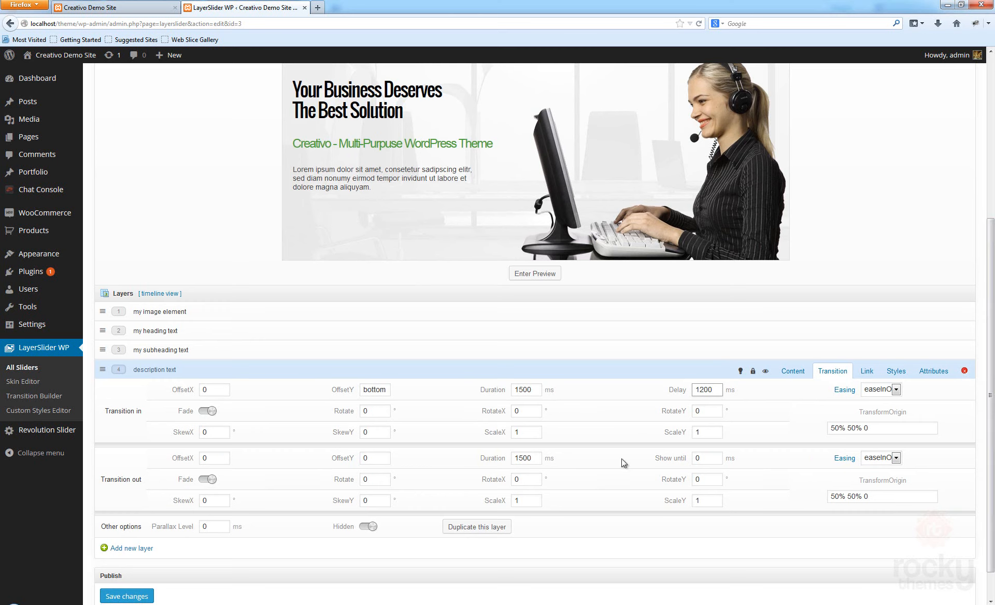
scroll(668, 369, up, 1)
scroll(662, 372, up, 4)
click(534, 392)
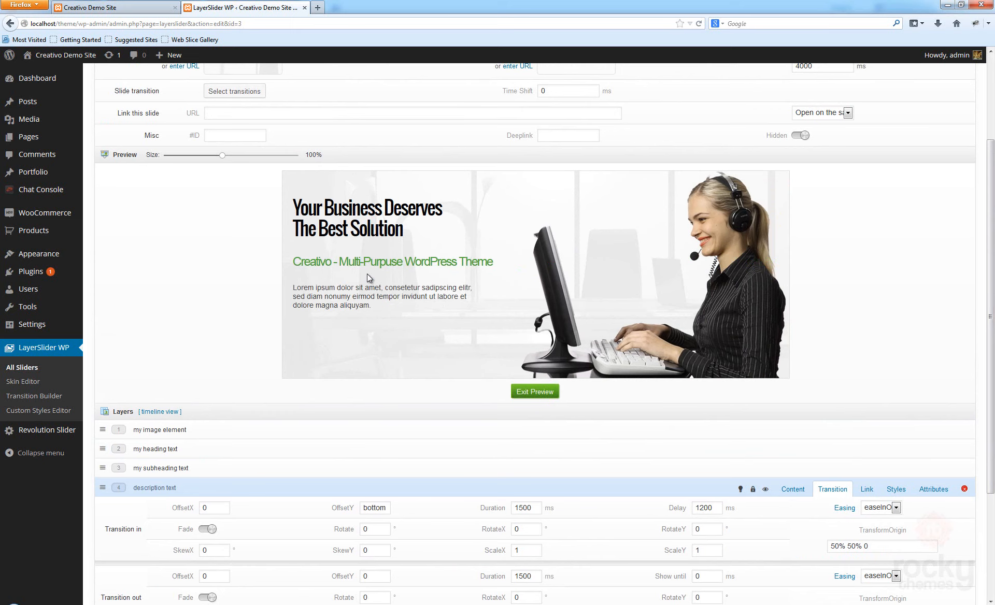
- Exit the slide preview and add a new layer named "button"
click(547, 393)
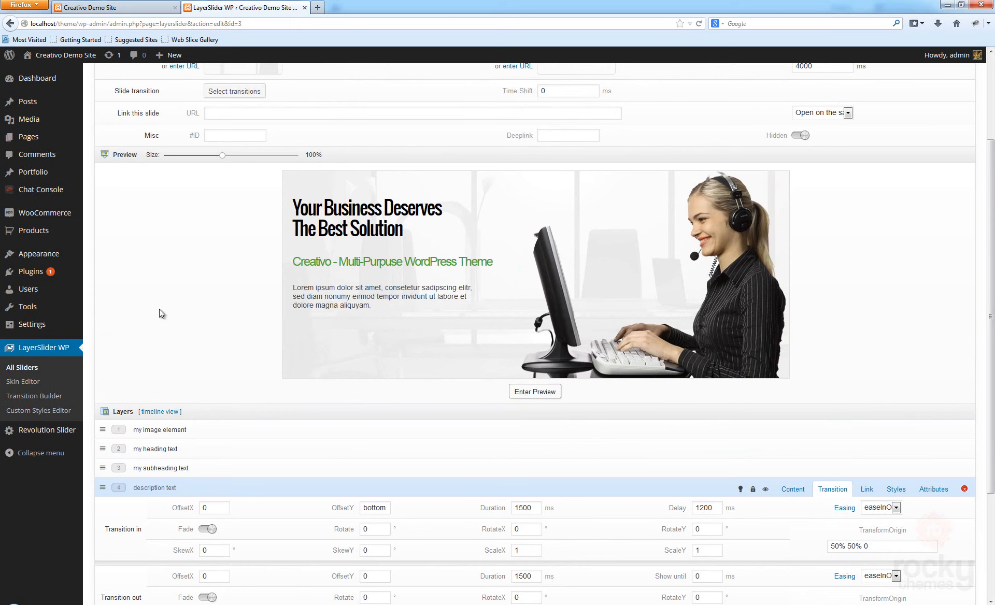
scroll(241, 328, down, 3)
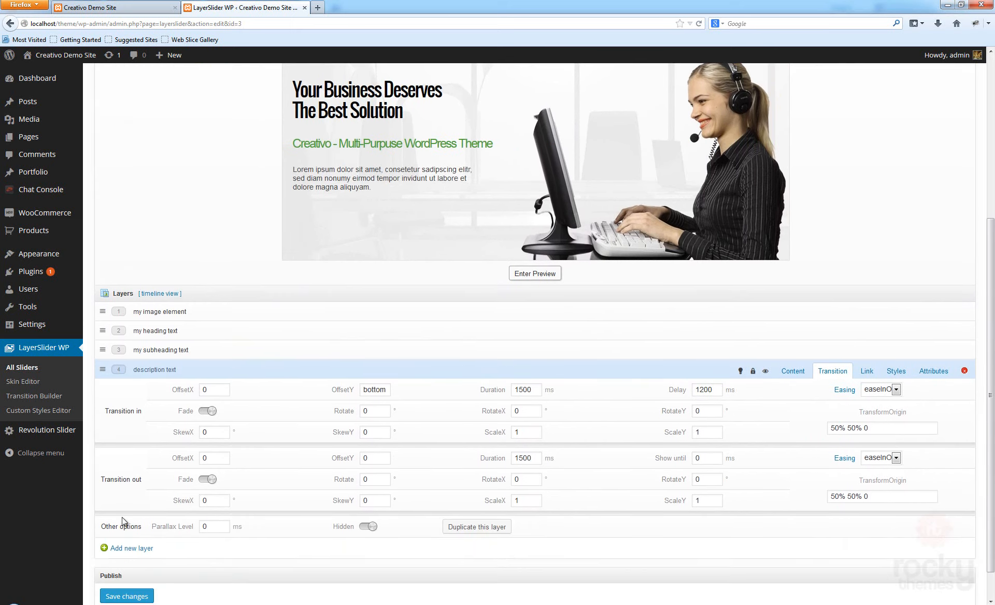
click(794, 371)
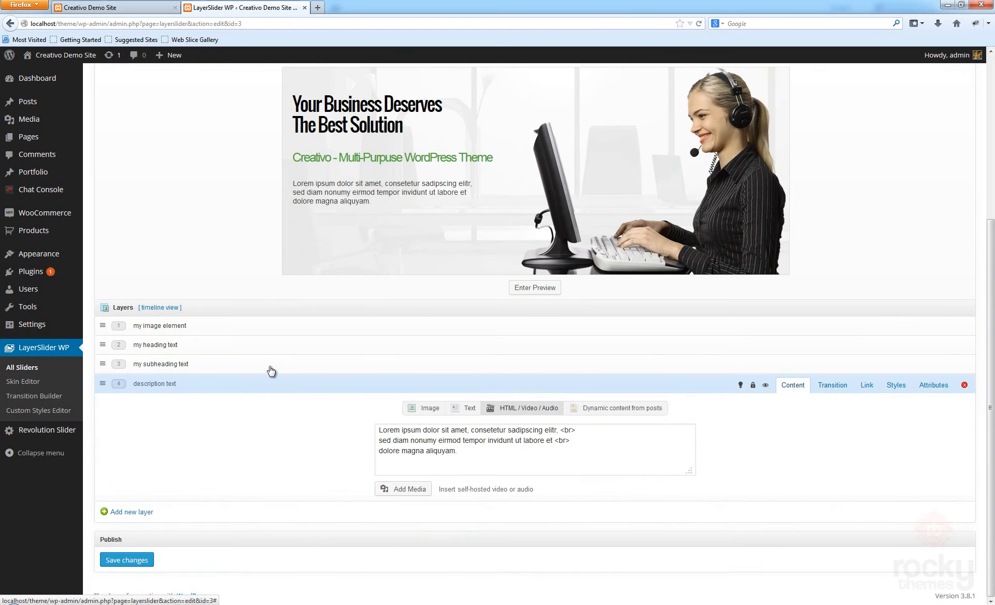
click(129, 512)
drag(161, 420, 103, 420)
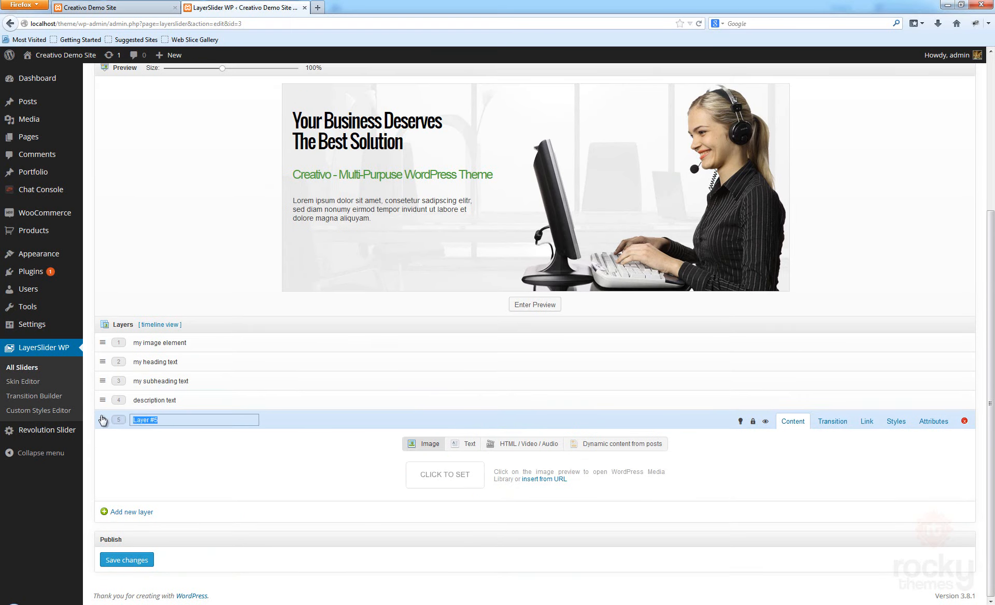
text(button)
- Set the button layer's HTML content to <a href="yourlinkhere" target="_blank" class="button button_default small">My Cool Text</a> and save the slider
click(521, 444)
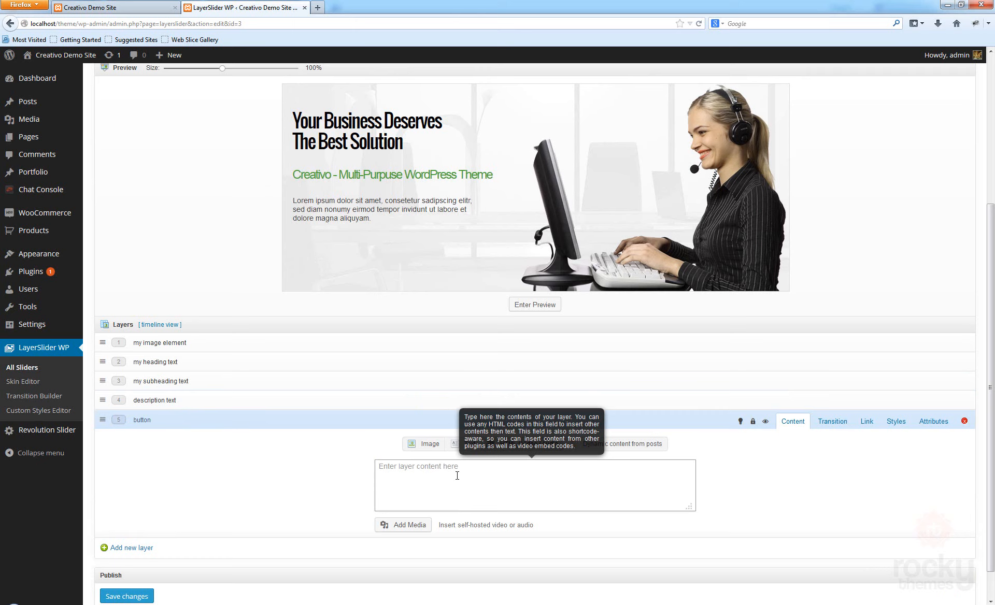
text(<a href=+)
key(BackSpace)
text(+)
text(yourlin)
text(khere")
text( targ)
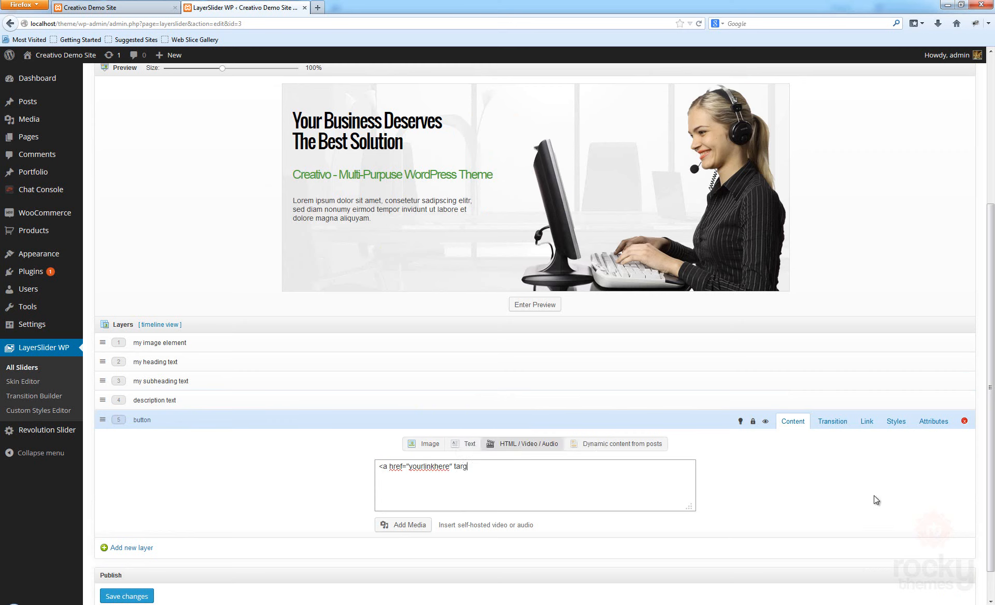
text(et="_blank" class=)
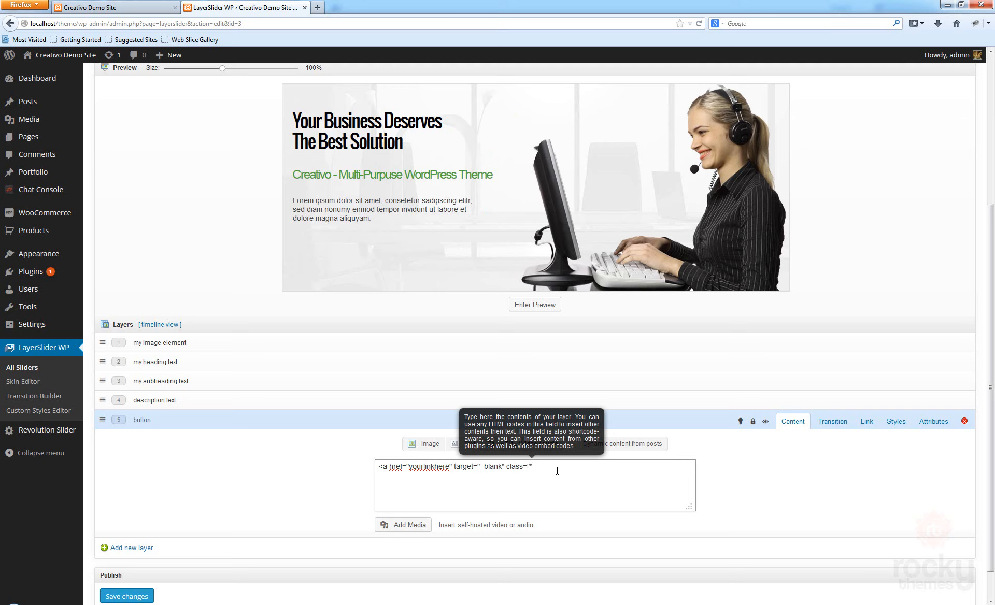
text(button button_default small)
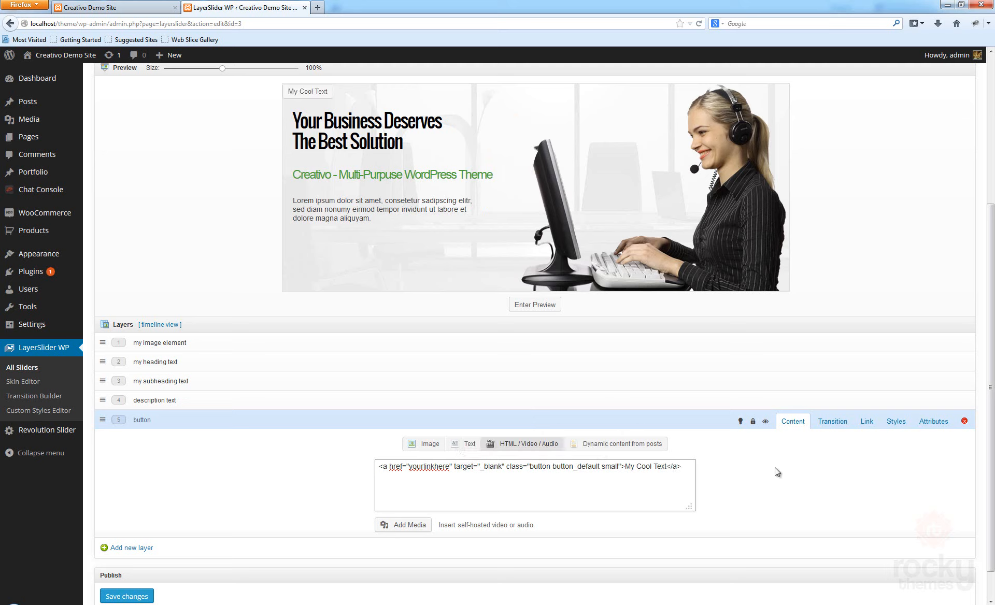
click(751, 473)
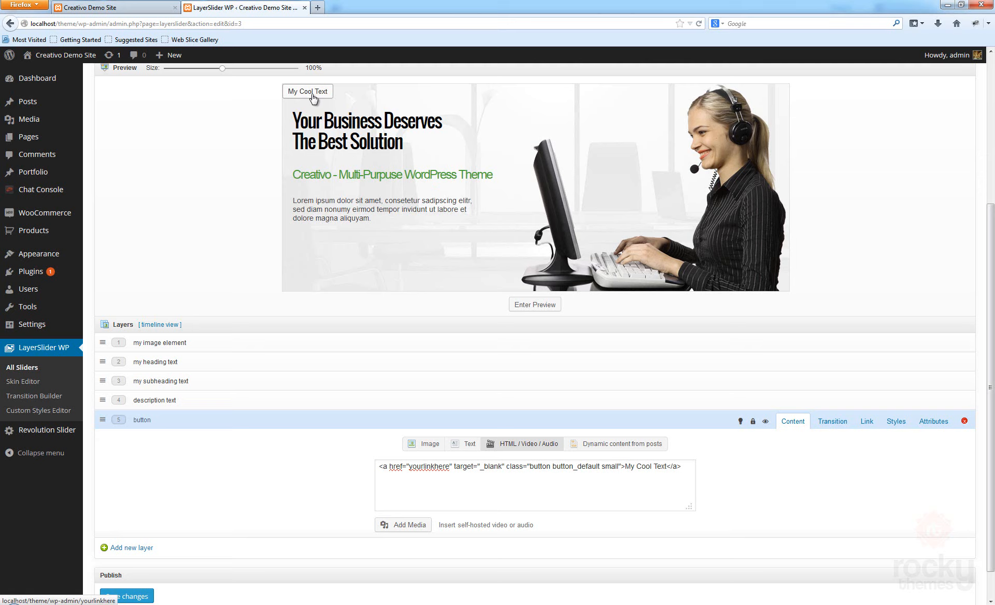
scroll(201, 258, down, 1)
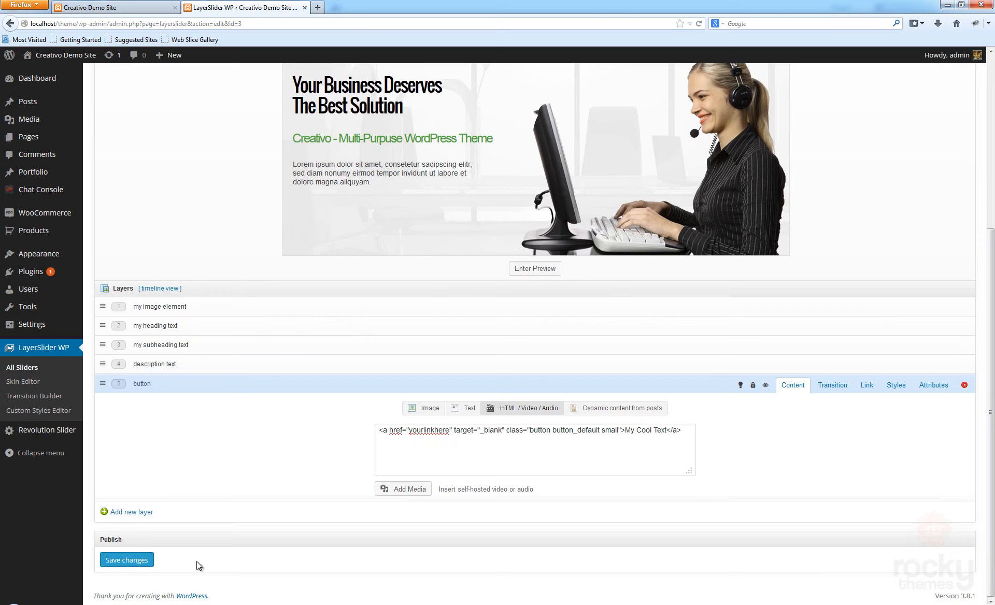
click(133, 564)
- Position the button layer at 20px from the slide's left and 300px from its top
scroll(278, 195, up, 2)
scroll(278, 195, up, 1)
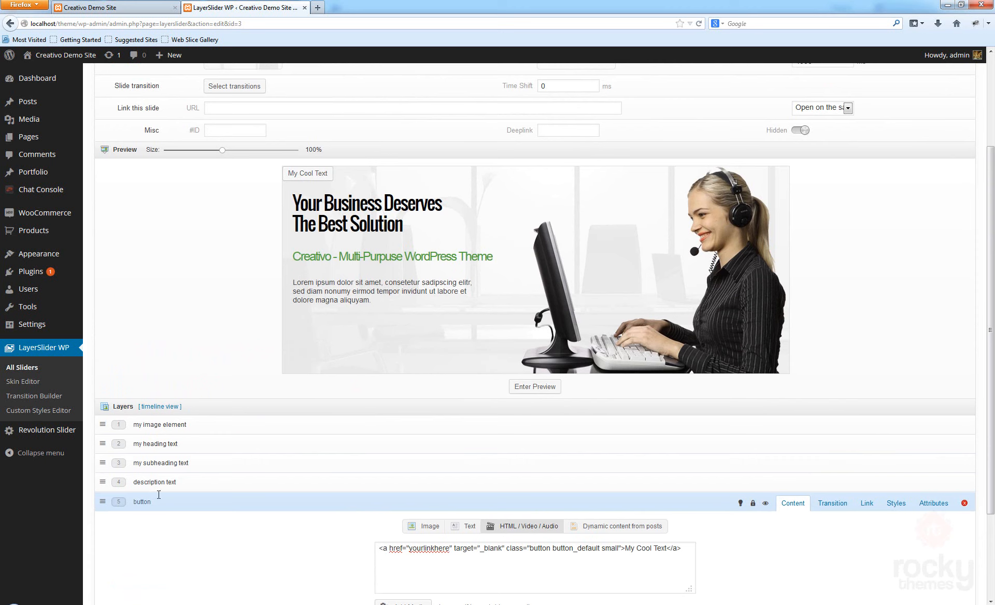
click(135, 502)
click(896, 504)
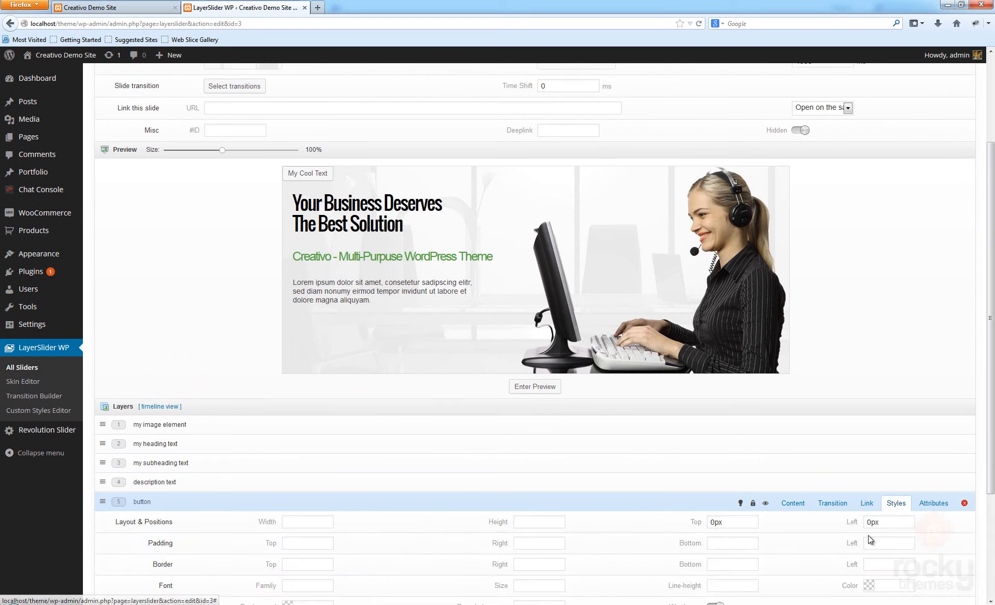
click(872, 522)
text(2)
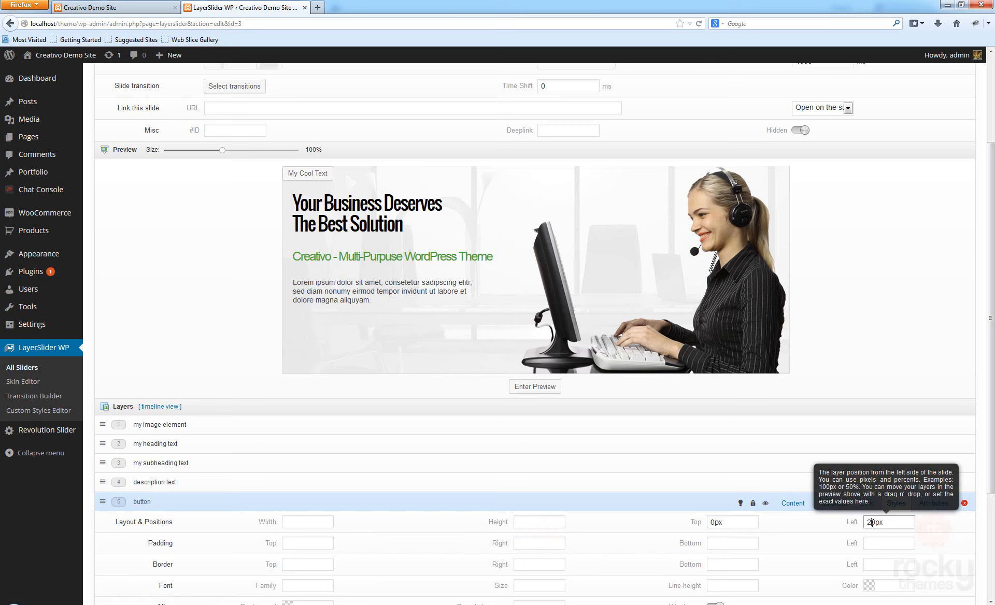
click(716, 524)
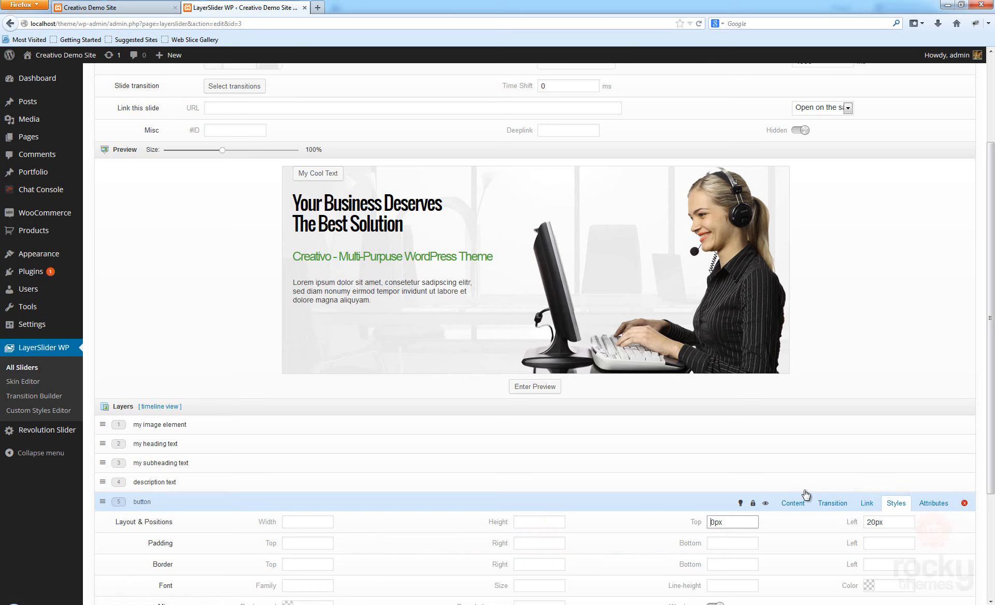
text(30)
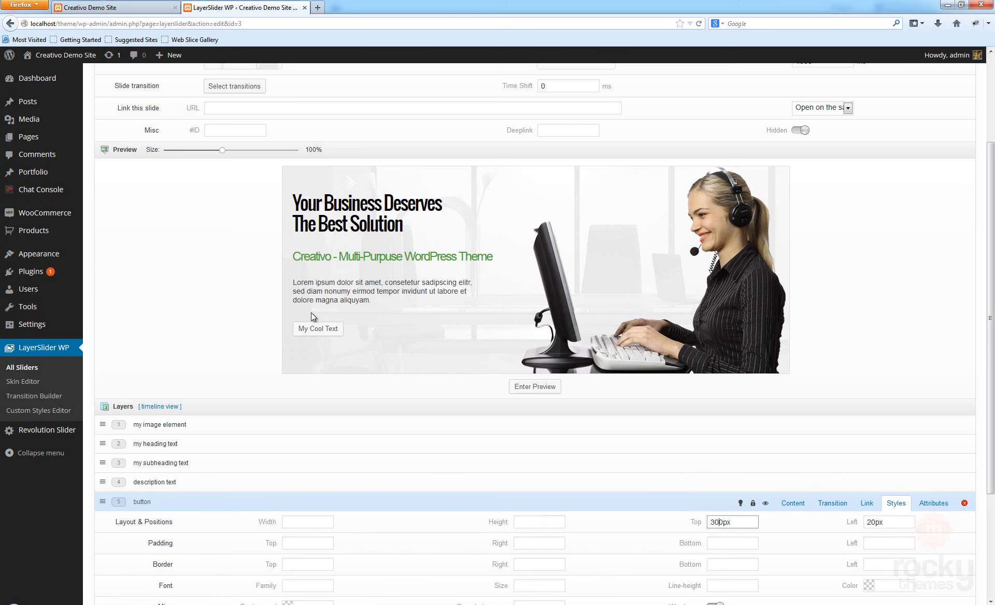
click(891, 300)
- Turn off fade for both of the button layer's transitions, setting the transition-out OffsetX to 0 and the transition-in OffsetX to left
scroll(871, 342, down, 3)
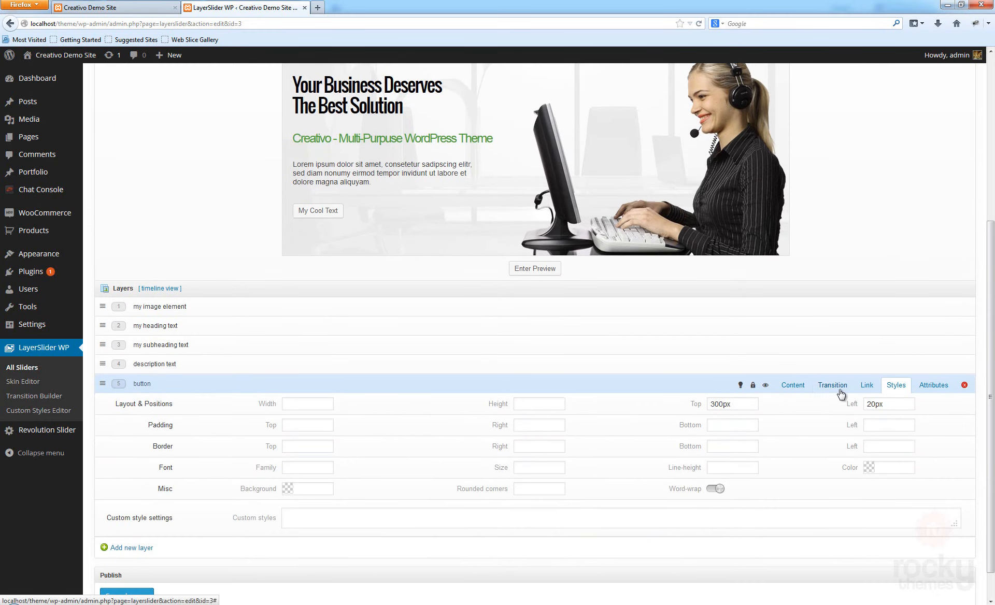
click(832, 385)
click(207, 425)
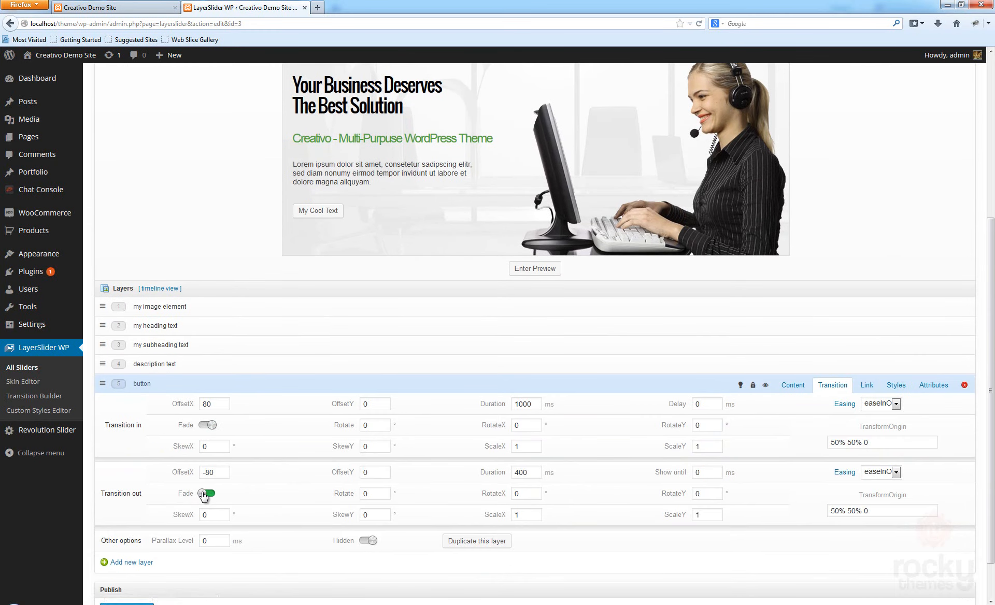
click(207, 493)
click(173, 472)
text(0)
click(175, 404)
text(left)
- Set the button layer's transition-in and transition-out durations to 1500 ms and its transition-in delay to 1500 ms
click(517, 404)
text(54)
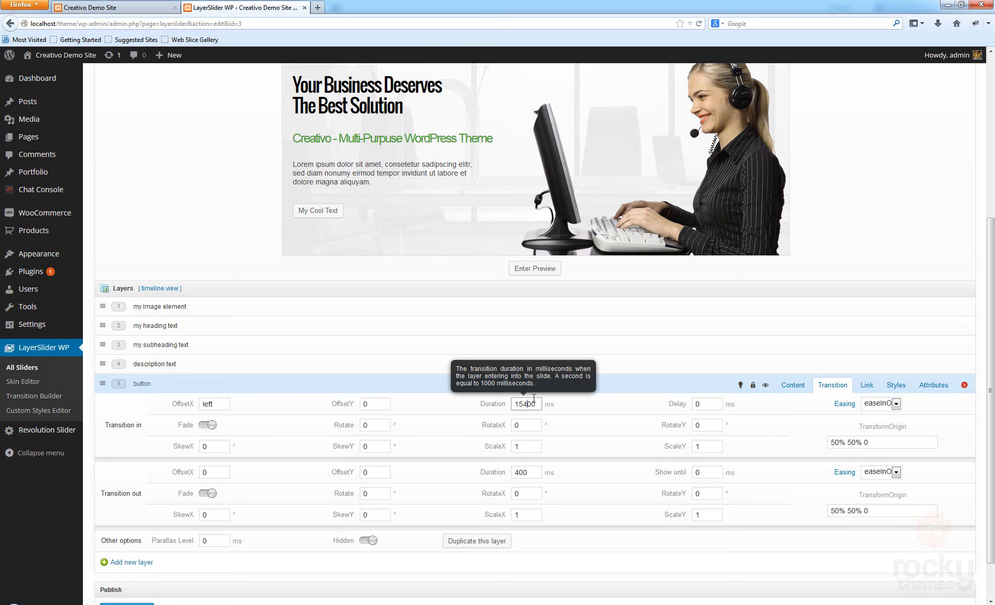
key(BackSpace)
double_click(529, 472)
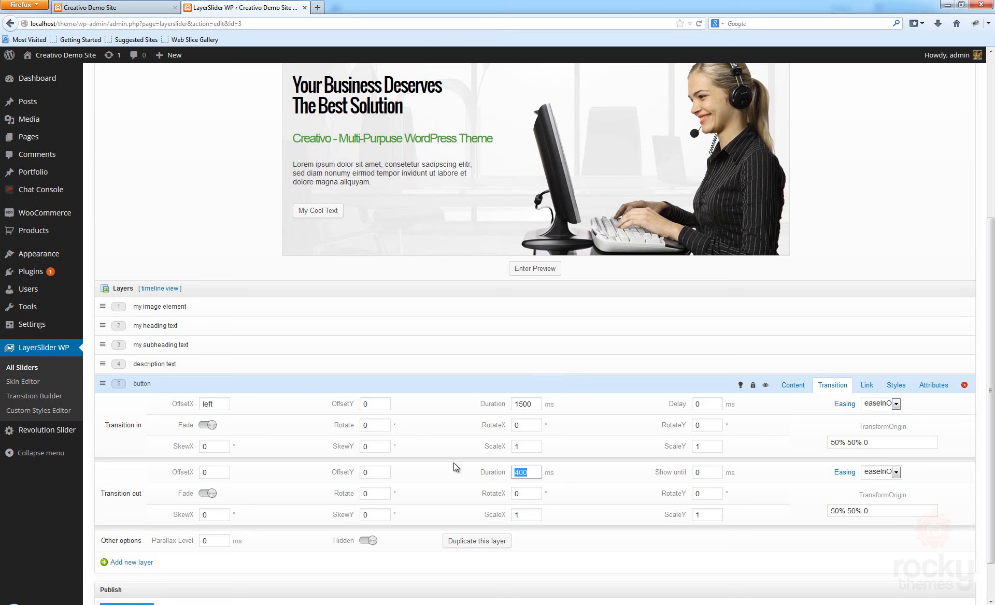
text(1500)
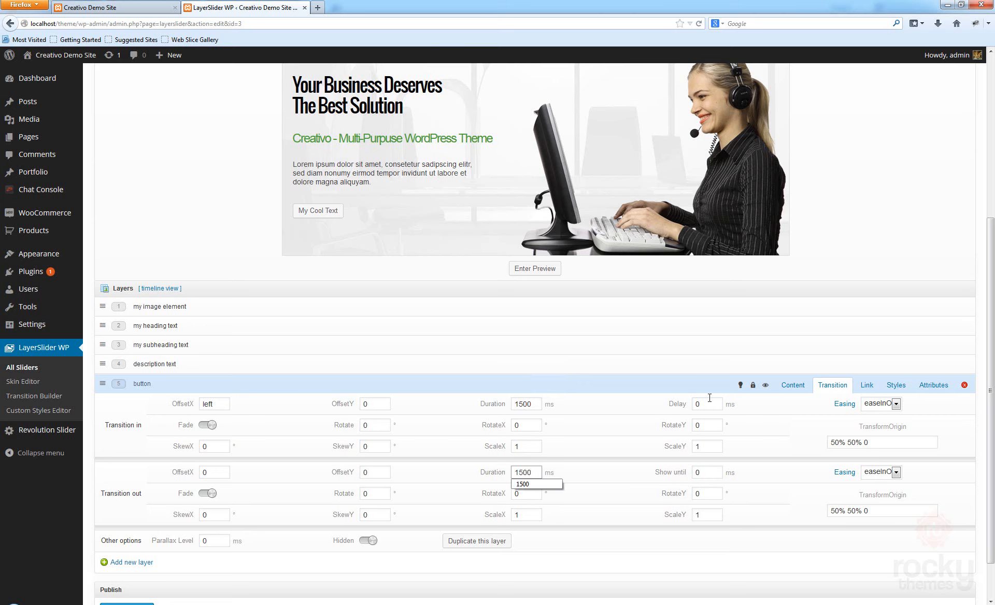
double_click(708, 403)
text(1500)
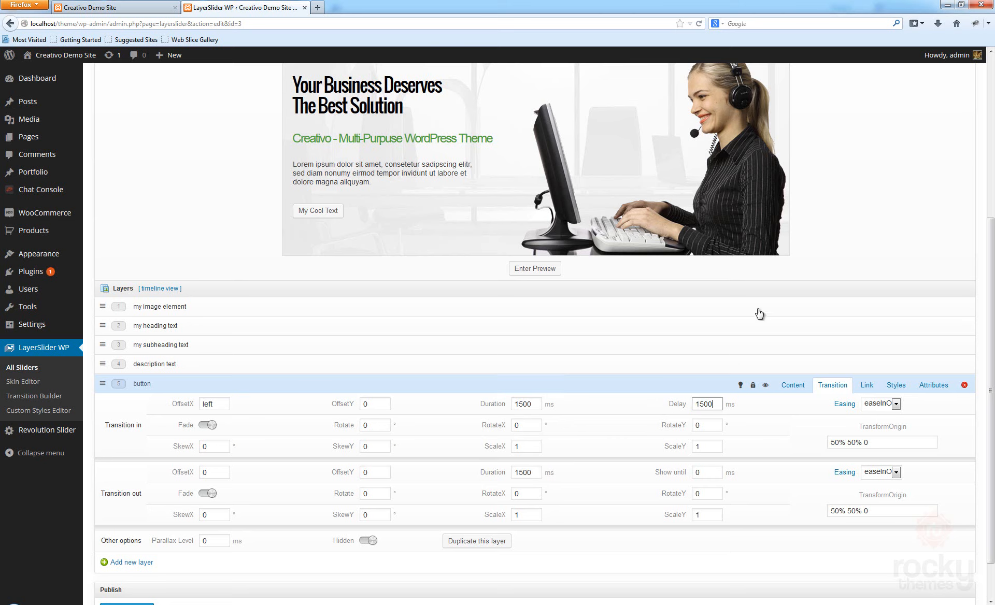
click(840, 214)
- Play the slide preview to check the button layer's entrance, exit it and save the slider
drag(990, 247, 973, 259)
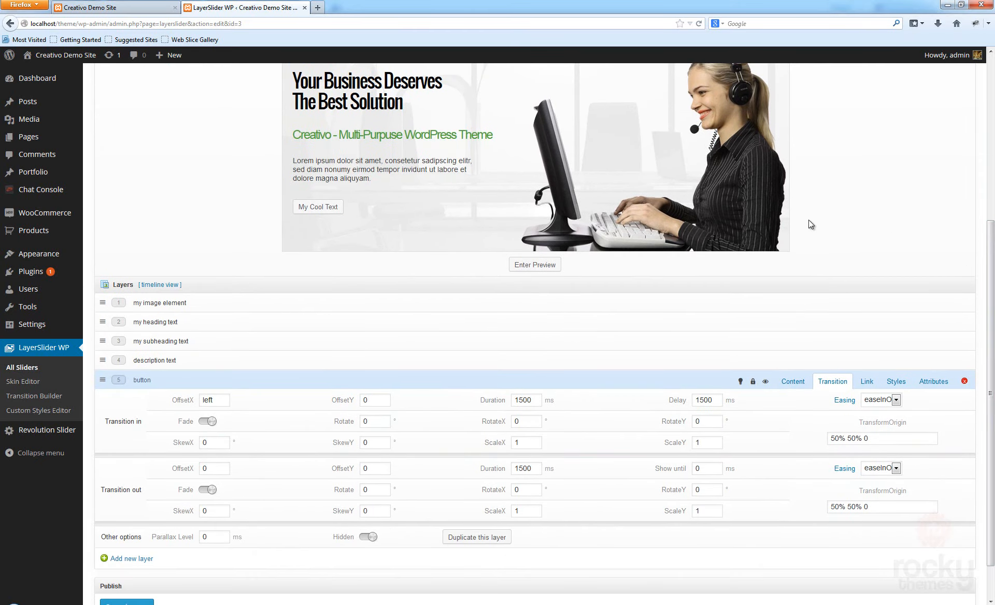
scroll(827, 207, up, 6)
click(535, 442)
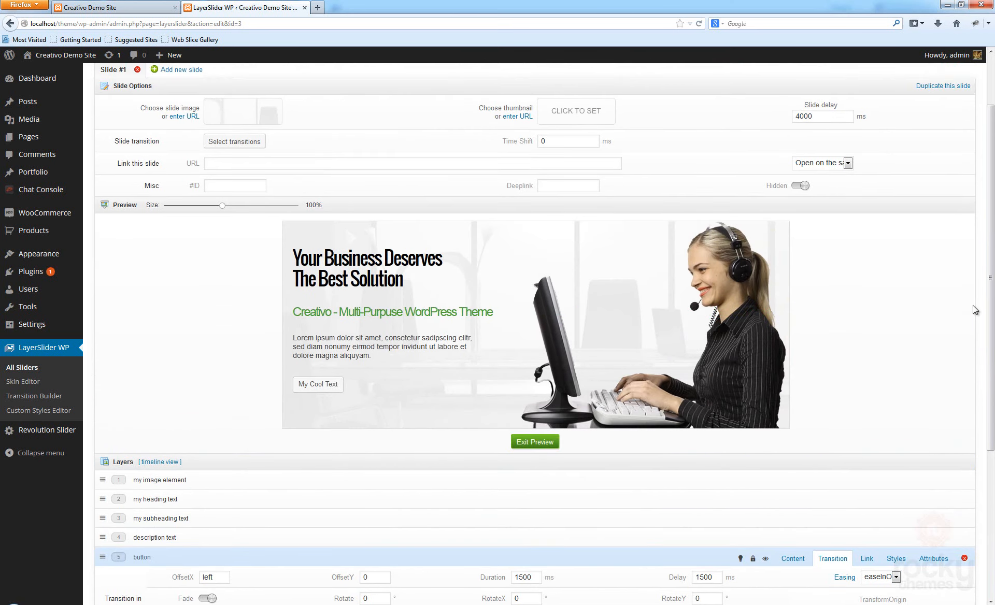
scroll(901, 305, down, 2)
scroll(900, 305, up, 1)
click(536, 410)
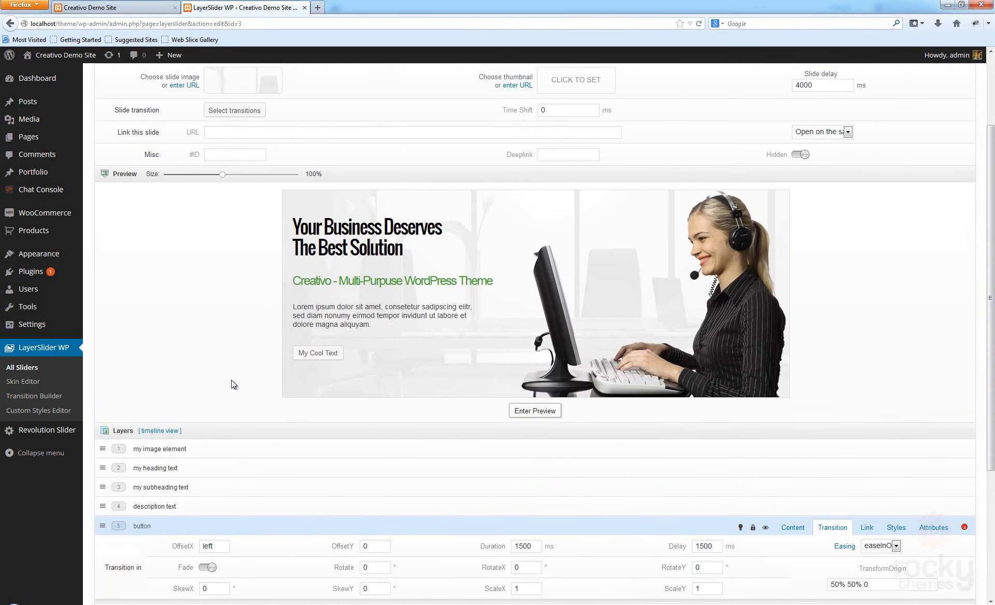
scroll(165, 512, down, 6)
click(119, 560)
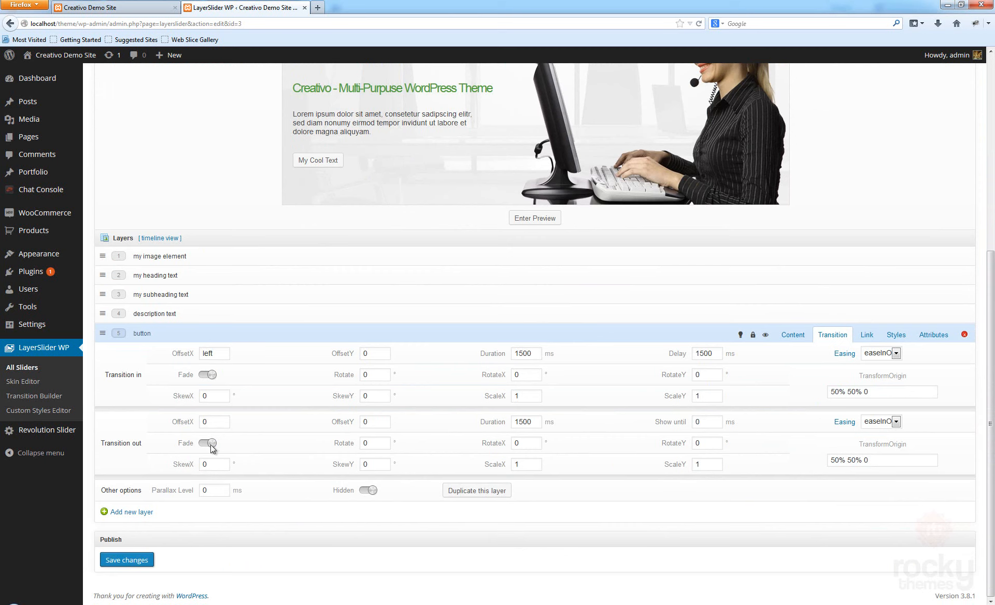
- Open the list of all WordPress pages and look through its page titles
scroll(153, 163, up, 2)
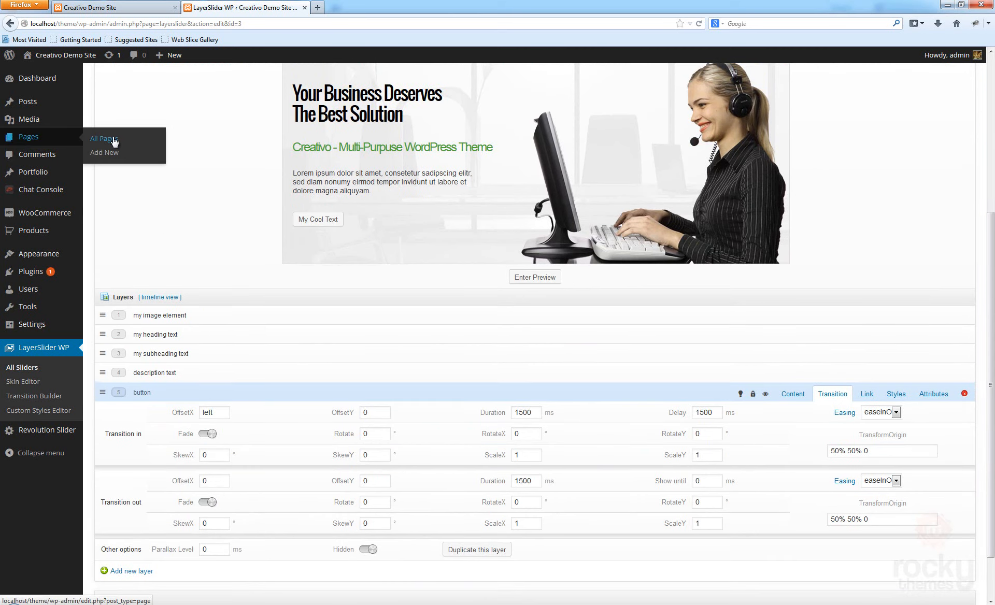
scroll(228, 222, up, 6)
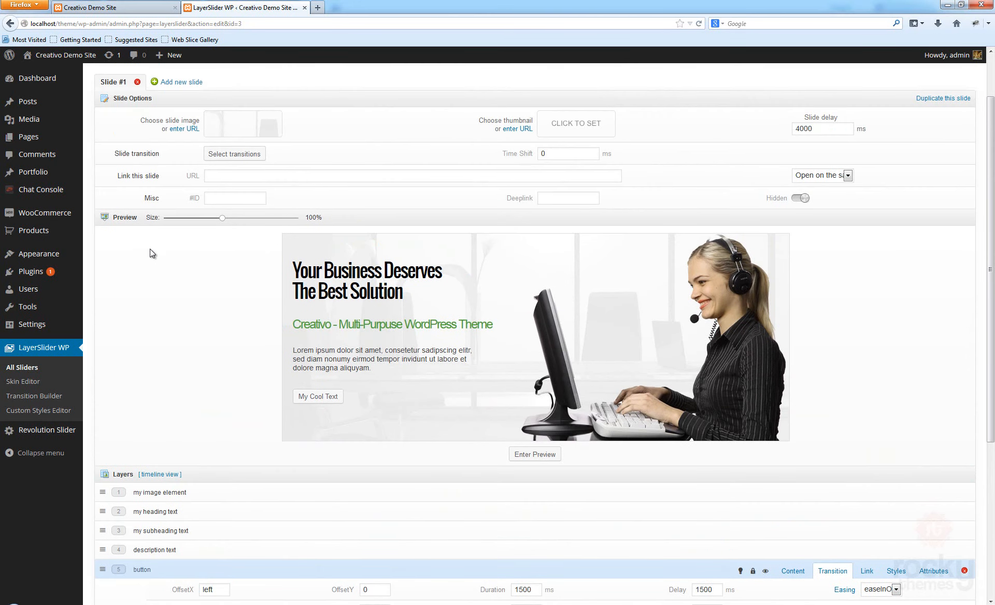
scroll(193, 224, up, 2)
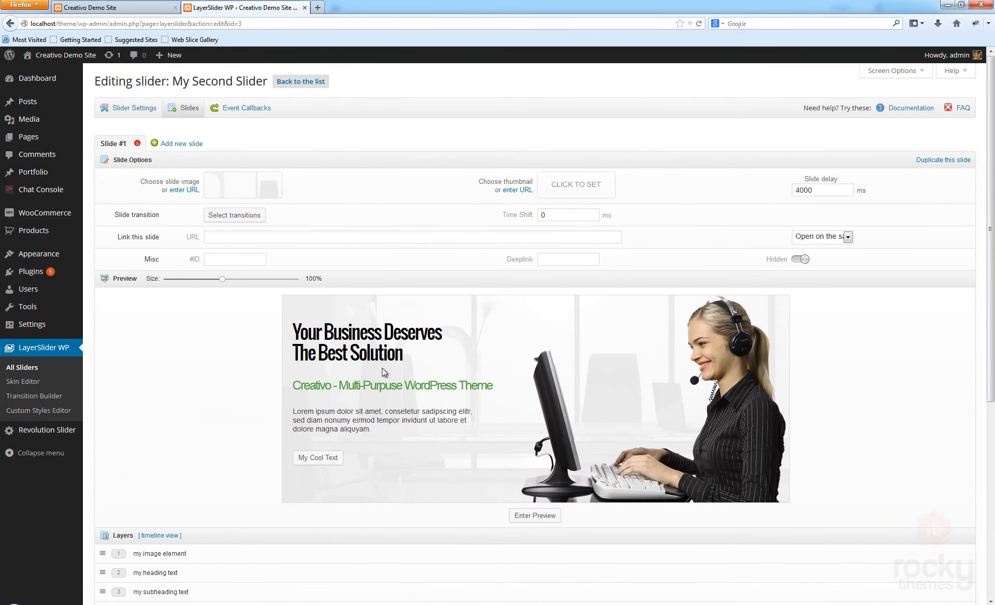
mouse_move(46, 136)
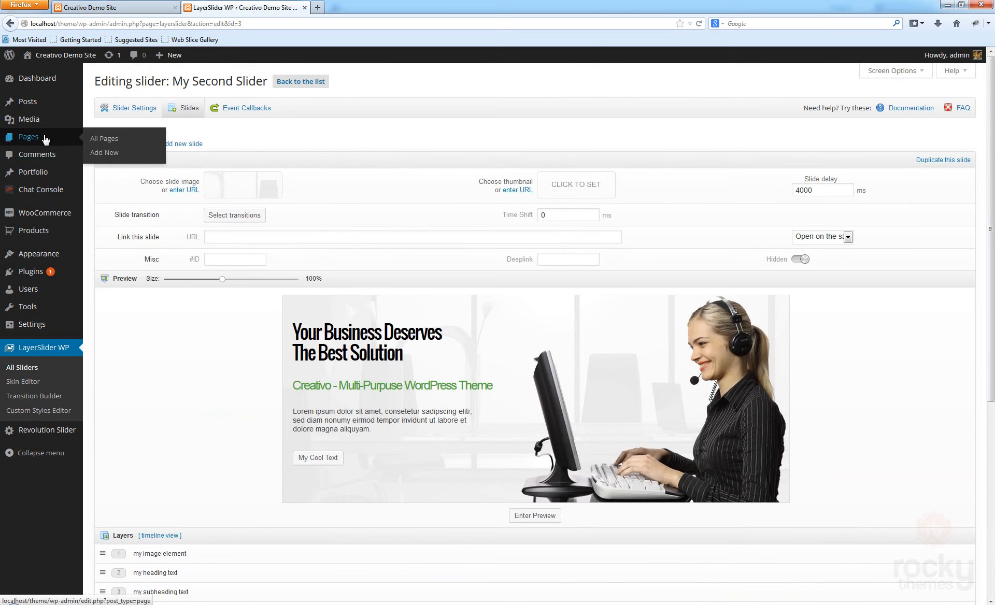
click(122, 141)
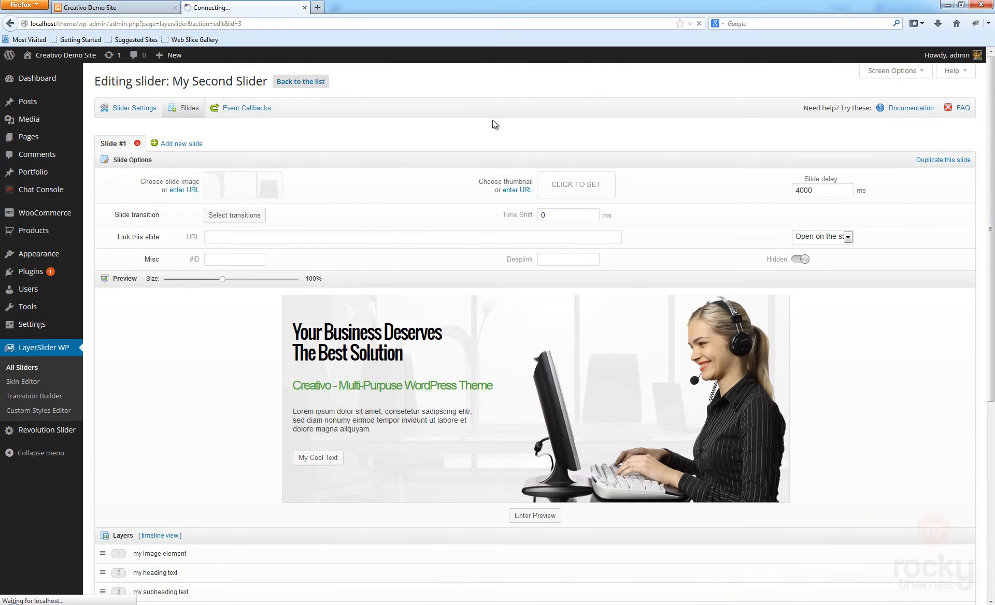
scroll(226, 326, down, 3)
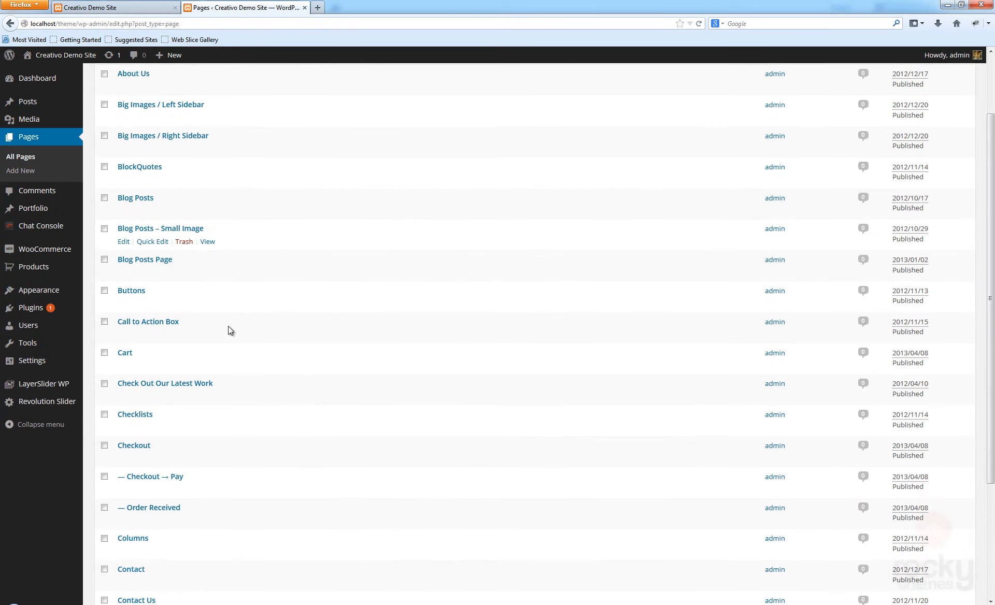
scroll(212, 329, up, 2)
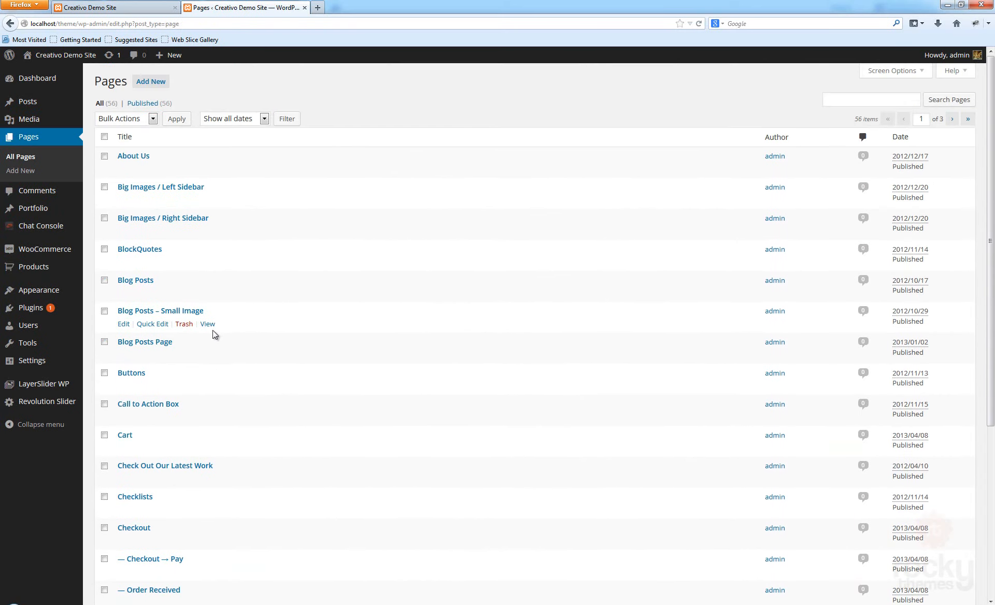
scroll(212, 331, down, 5)
scroll(212, 331, up, 2)
scroll(213, 331, up, 6)
scroll(304, 167, down, 5)
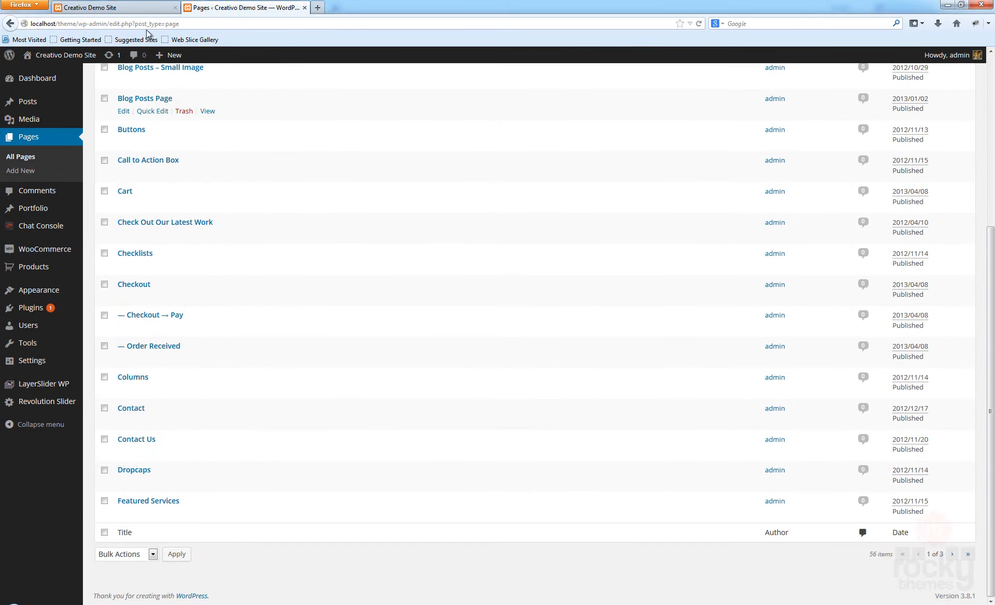
- Reload the site's front page and open "My First Home Page" for editing
click(104, 7)
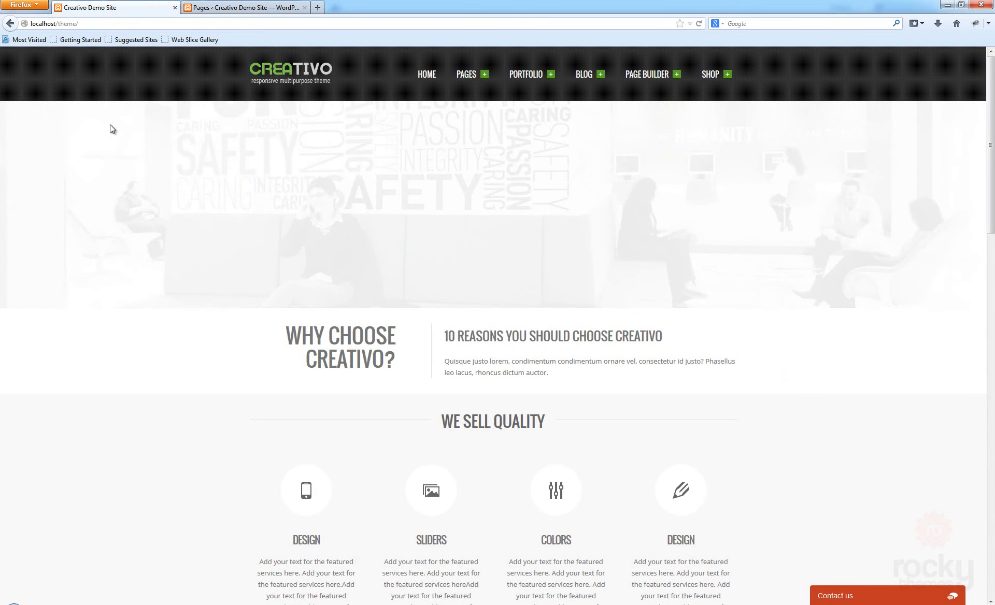
key(F5)
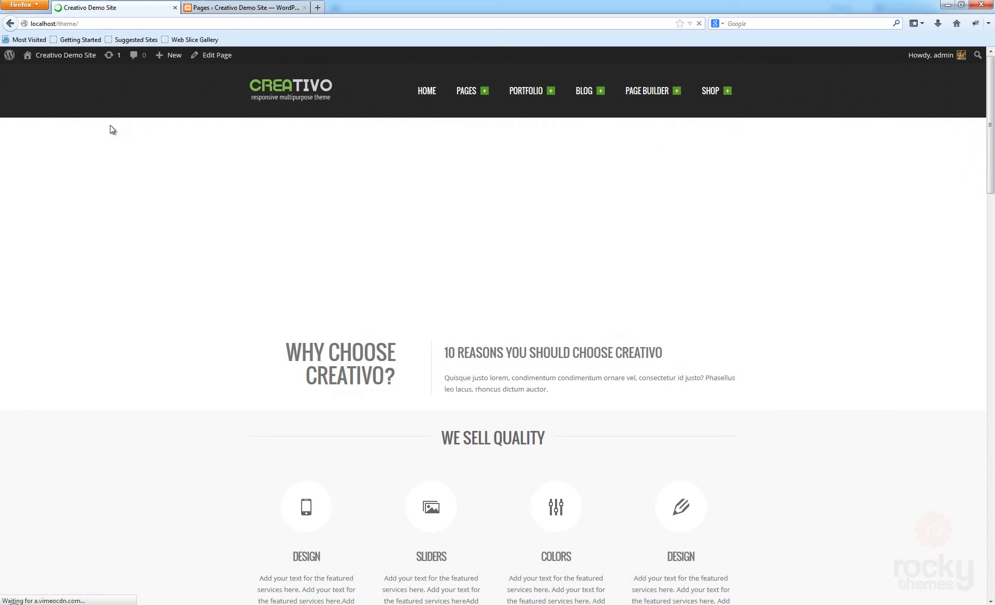
click(216, 57)
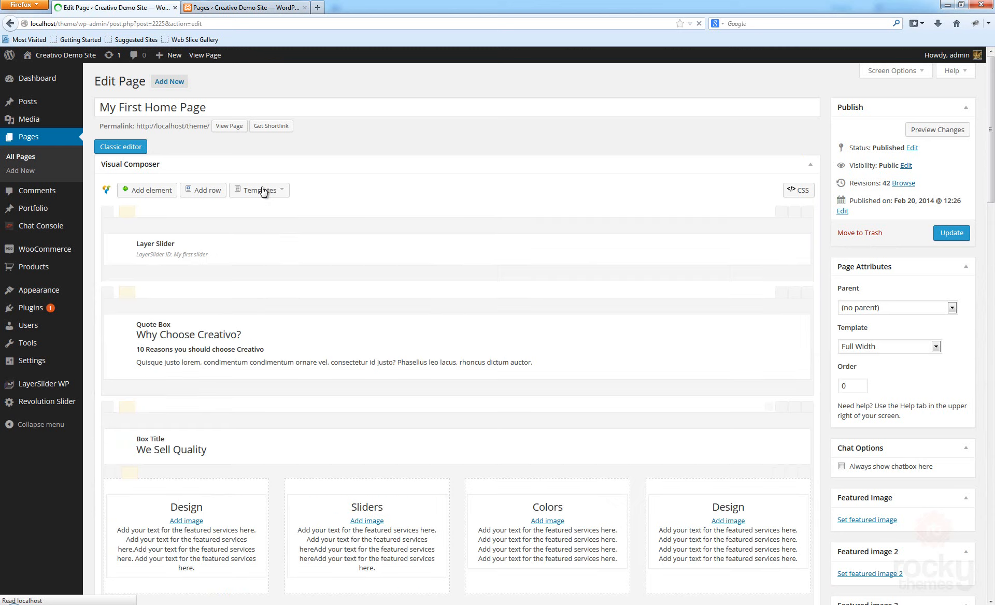
drag(100, 111, 215, 107)
click(216, 107)
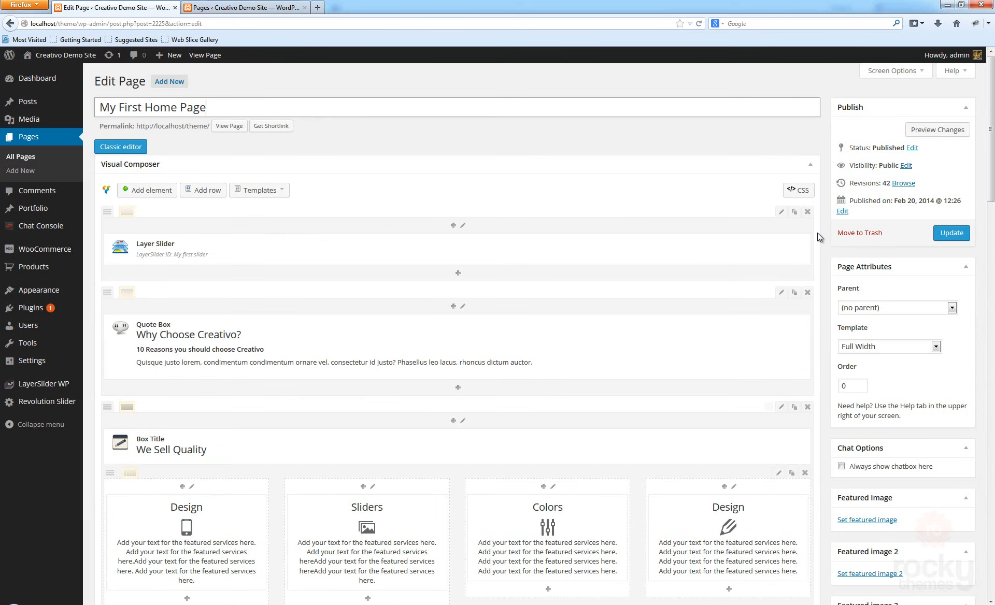
- Set the page's Layer Slider element to use My Second Slider and save the element's settings
mouse_move(789, 246)
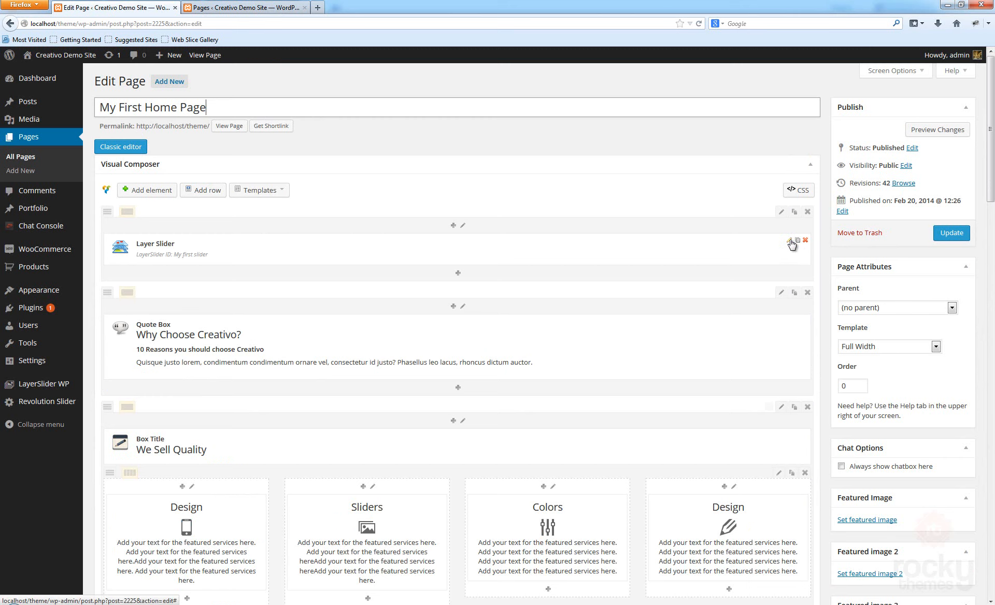
click(789, 240)
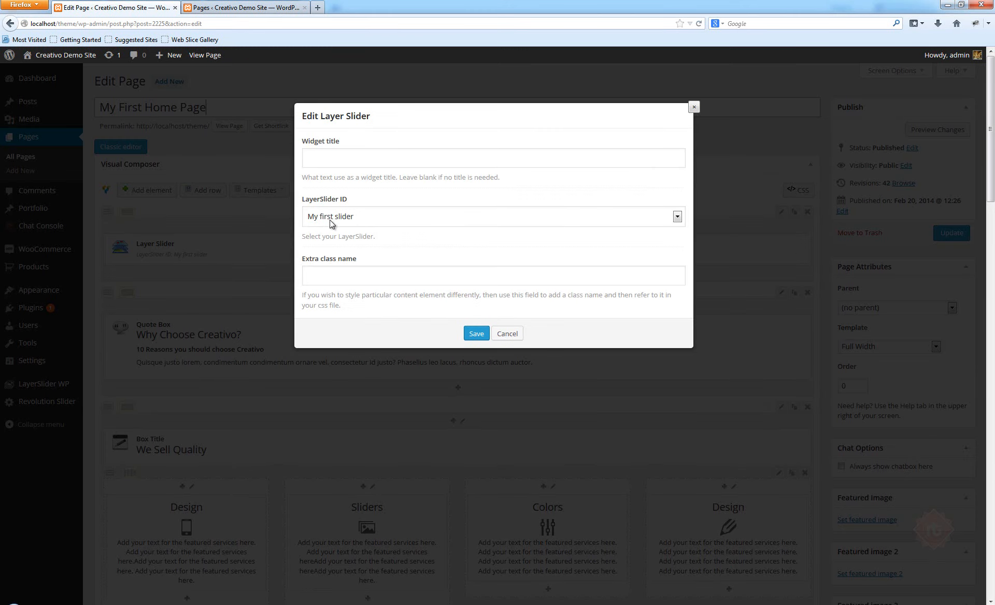
click(367, 218)
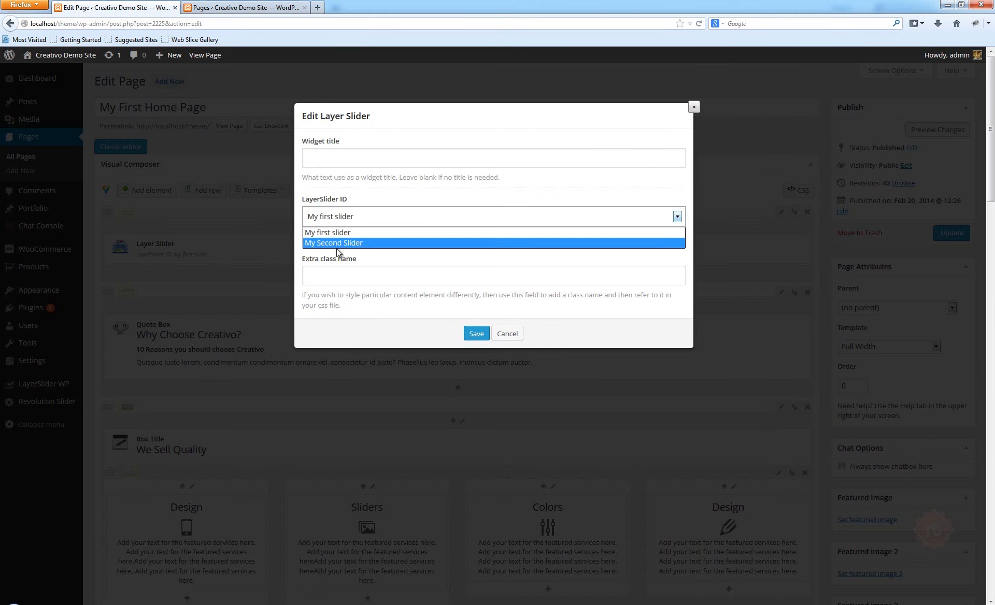
click(366, 252)
click(485, 334)
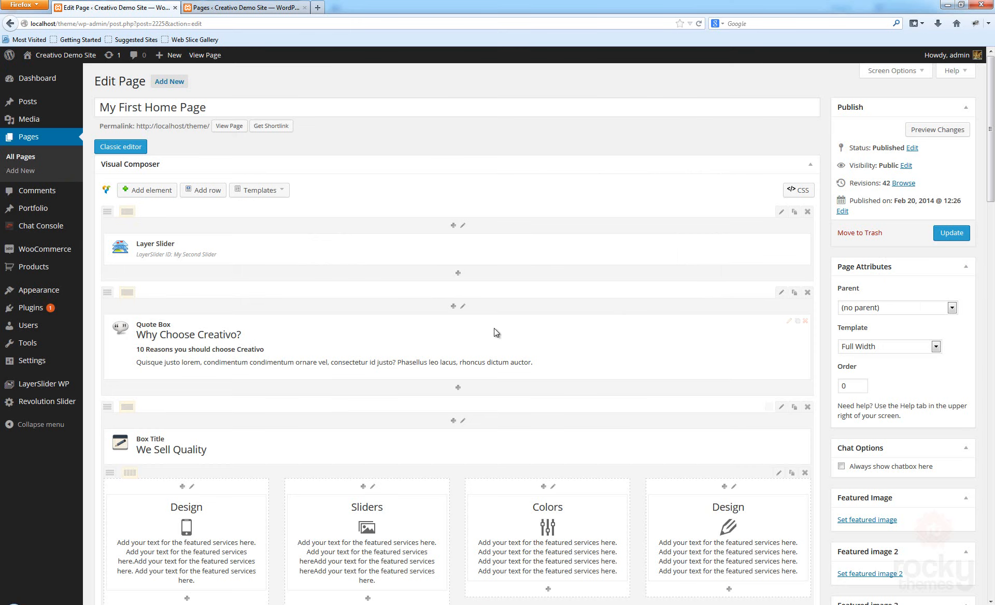
- Update the home page and view it on the site to check the slider
click(951, 232)
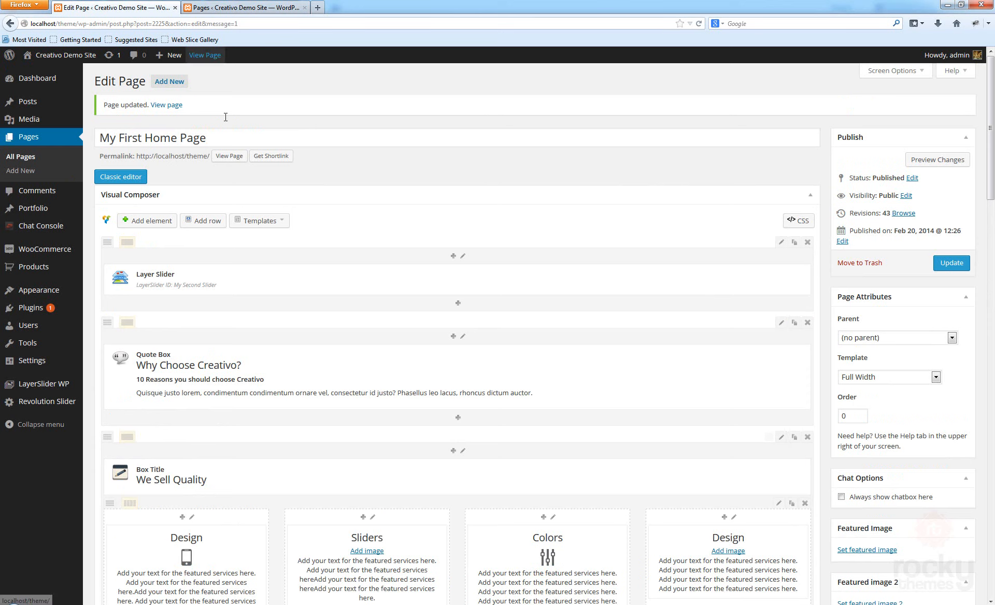
click(229, 156)
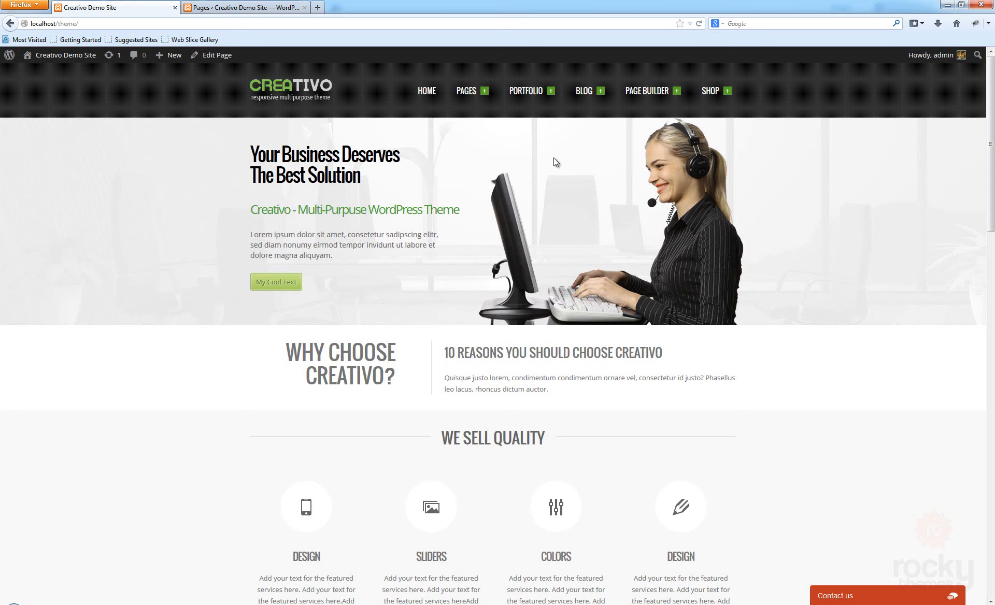
- Return to the WordPress admin and open My Second Slider from the list of all LayerSlider sliders
click(251, 9)
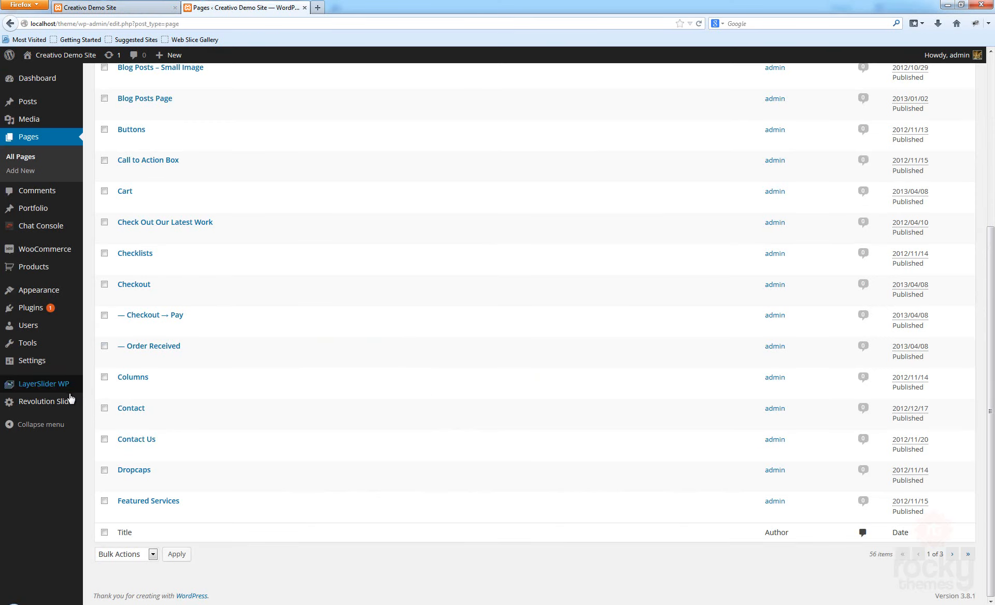
mouse_move(49, 391)
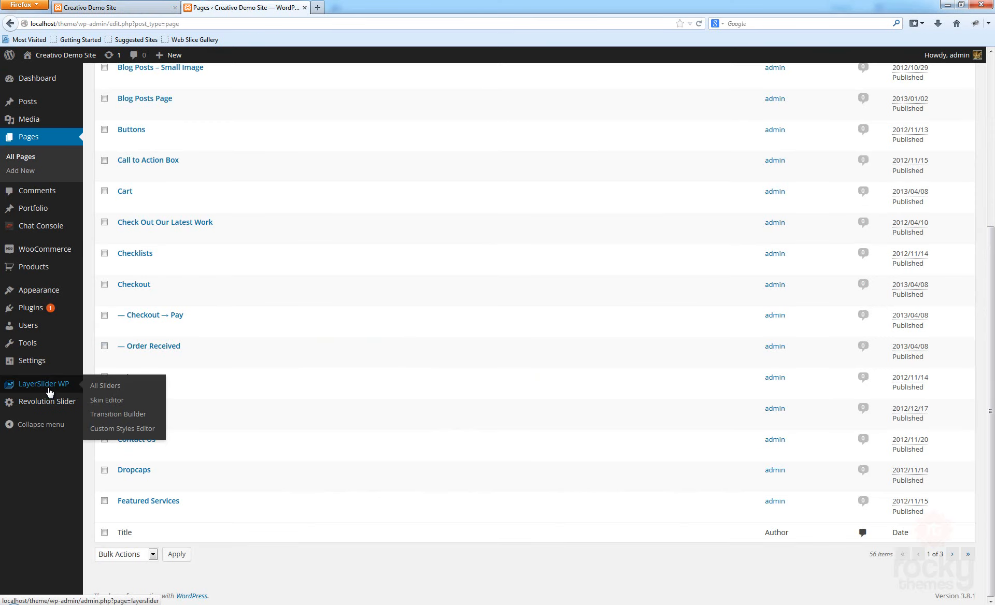
click(104, 385)
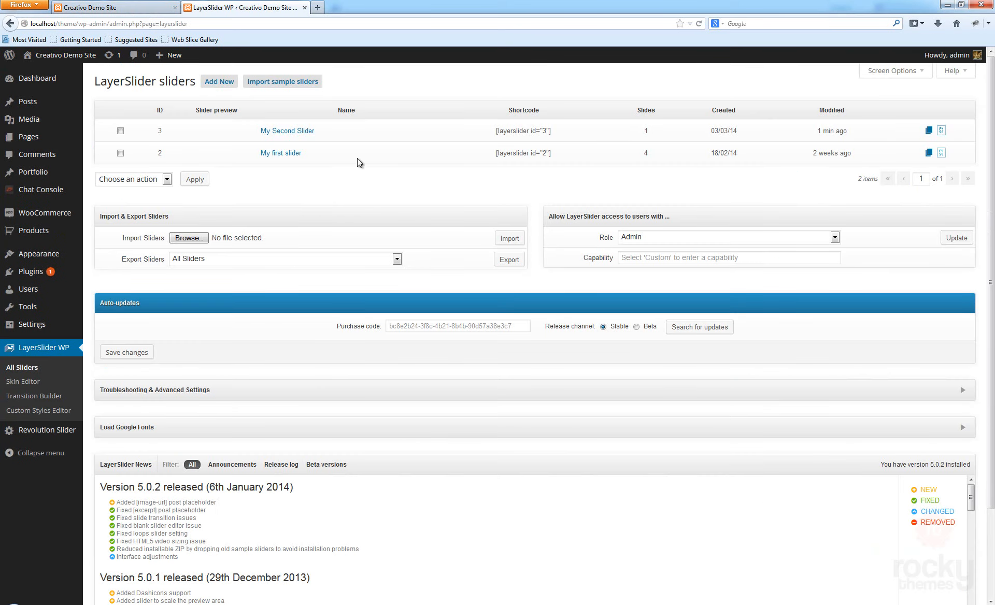
click(287, 132)
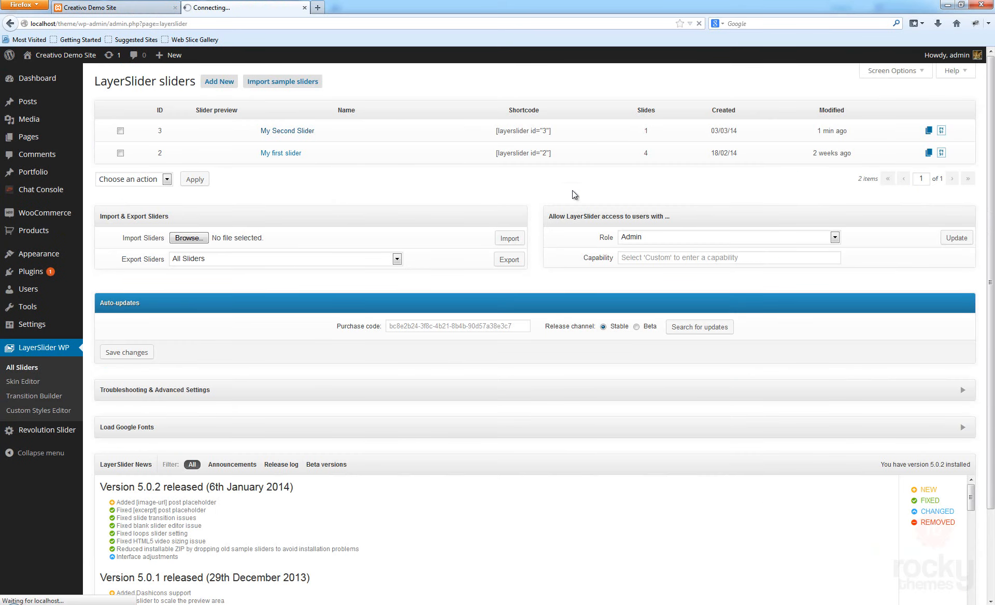